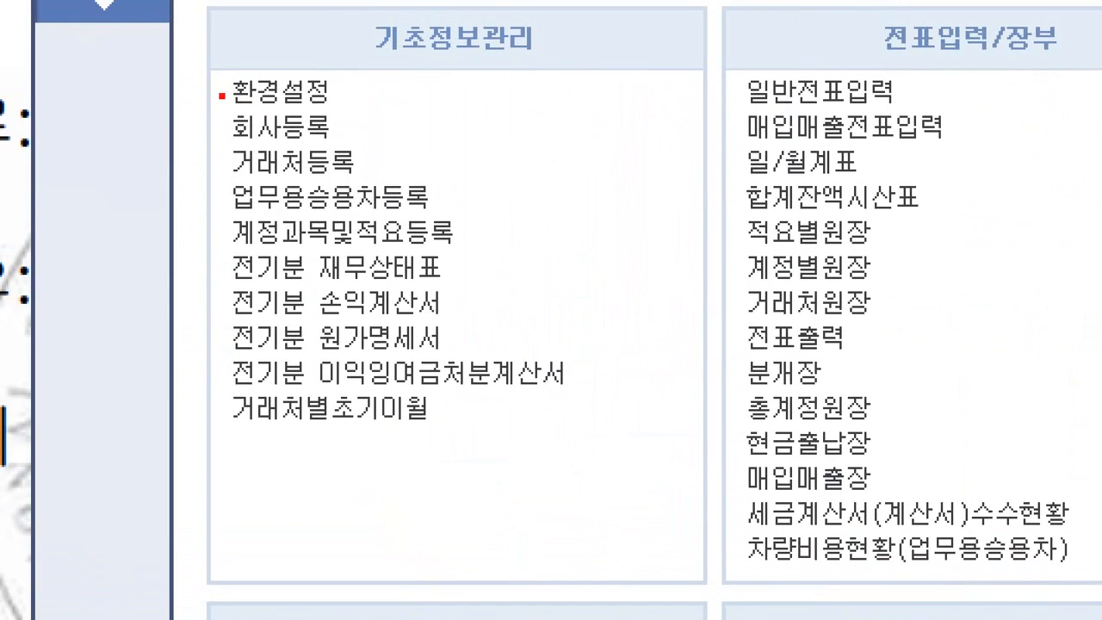
# Step: Open 회사등록 and load company 3144's registration record
pyautogui.moveTo(200, 95); pyautogui.dragTo(372, 153)
pyautogui.moveTo(342, 88); pyautogui.dragTo(396, 59)
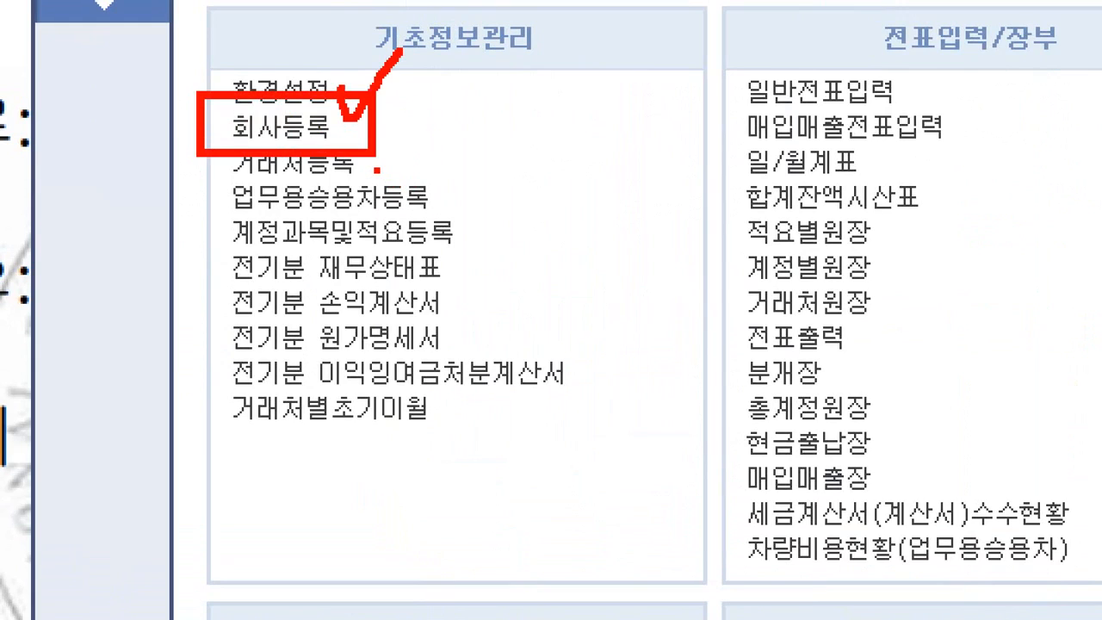
pyautogui.moveTo(376, 168); pyautogui.dragTo(476, 169)
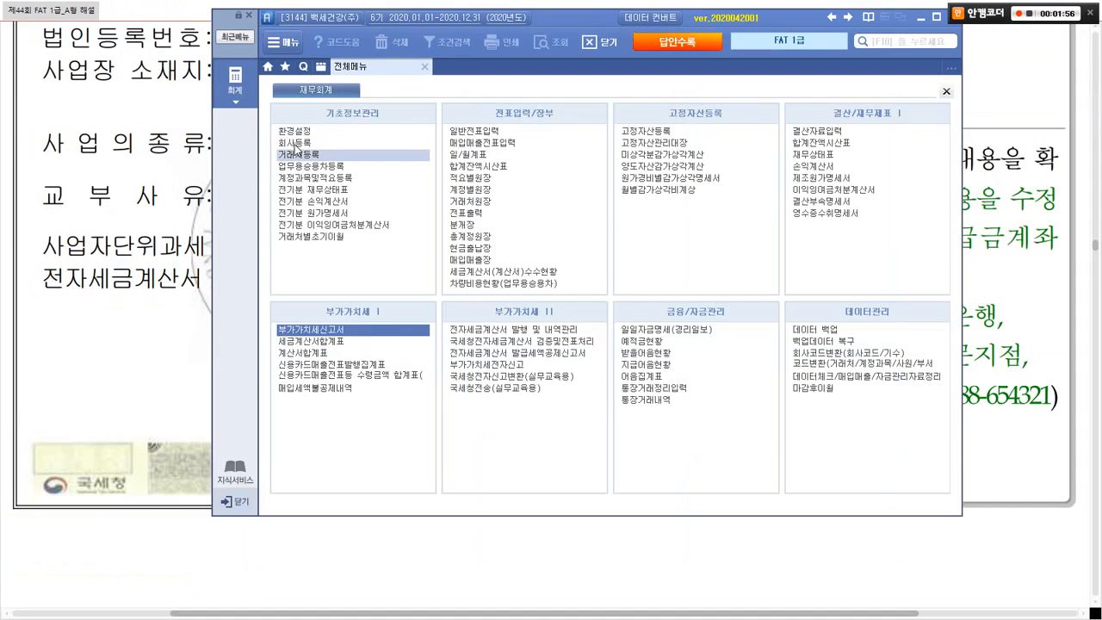
pyautogui.click(280, 126)
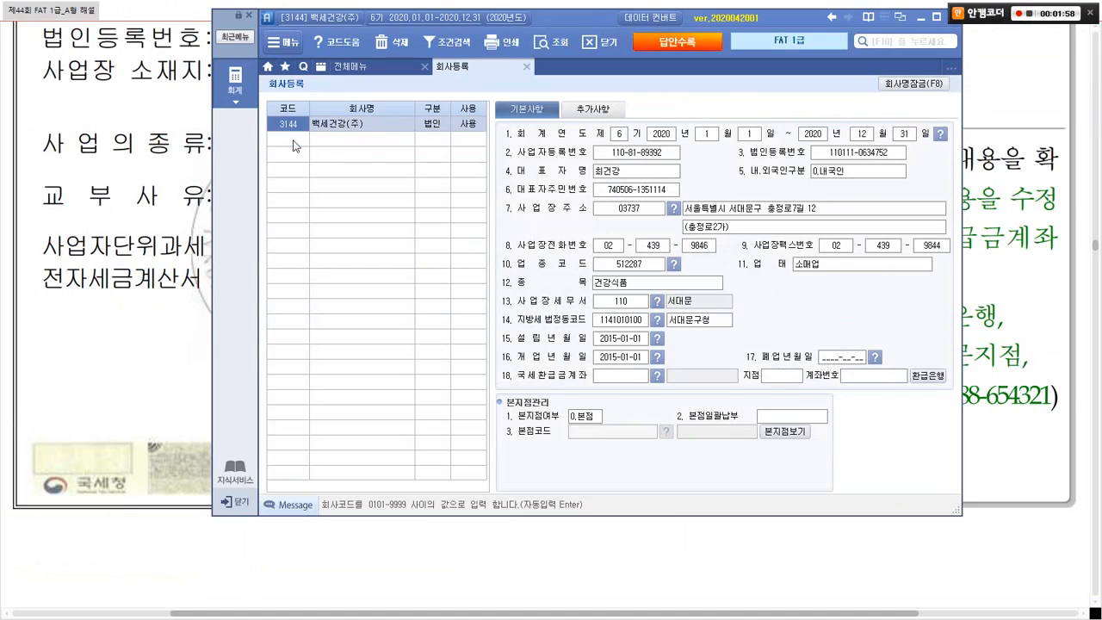
pyautogui.click(317, 123)
pyautogui.hotkey('alt', 'Tab')
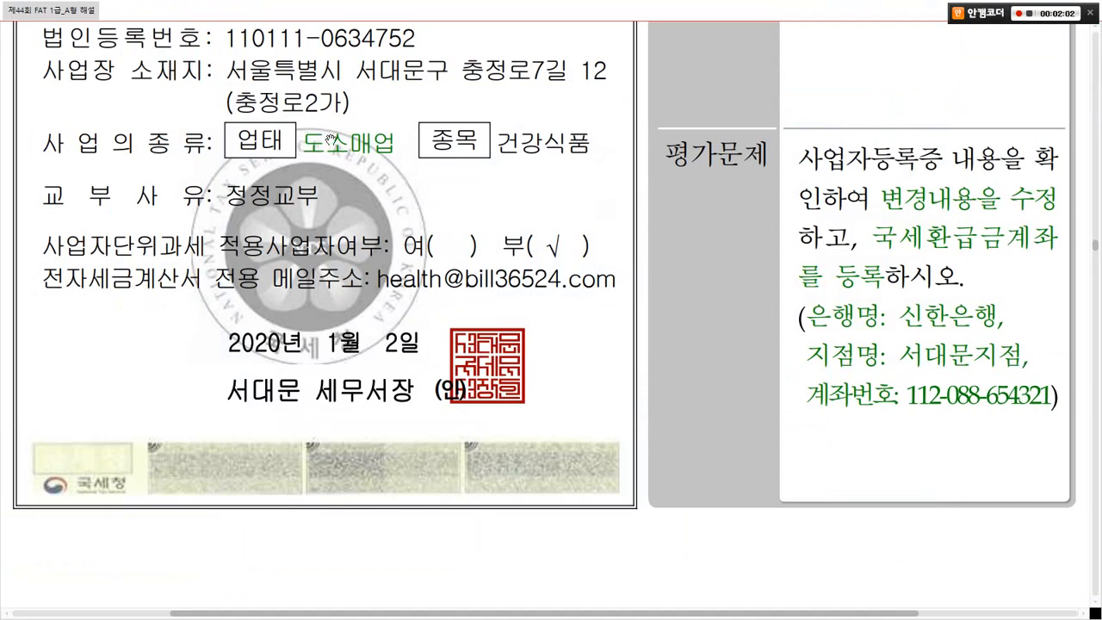
pyautogui.hotkey('alt', 'Tab')
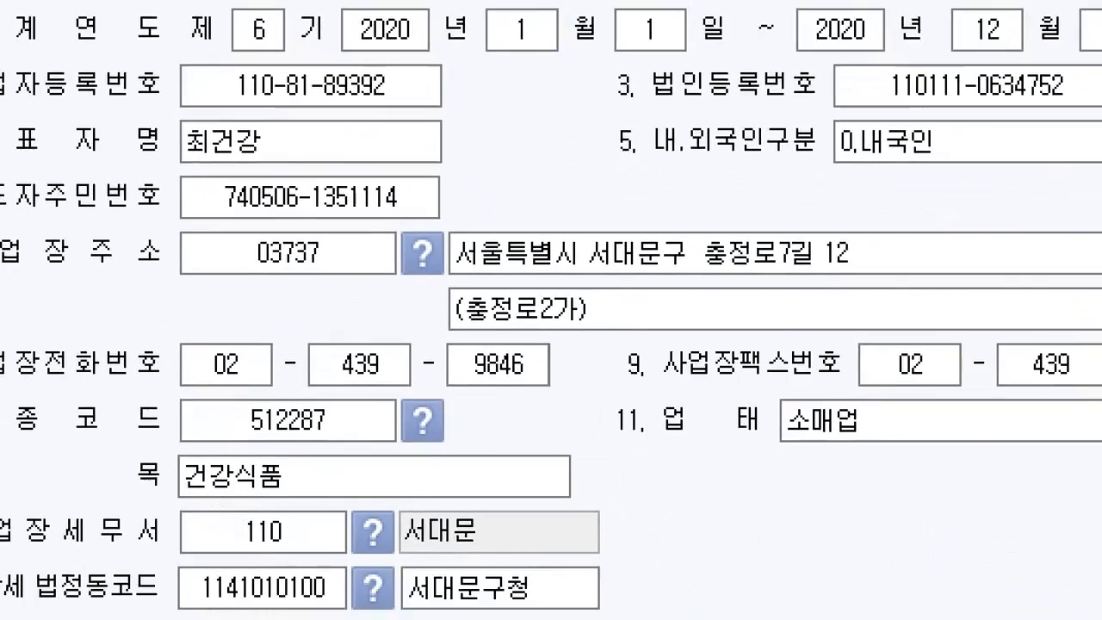
# Step: Change the 업태 business type from 소매업 to 도소매업
pyautogui.moveTo(628, 230); pyautogui.dragTo(938, 308)
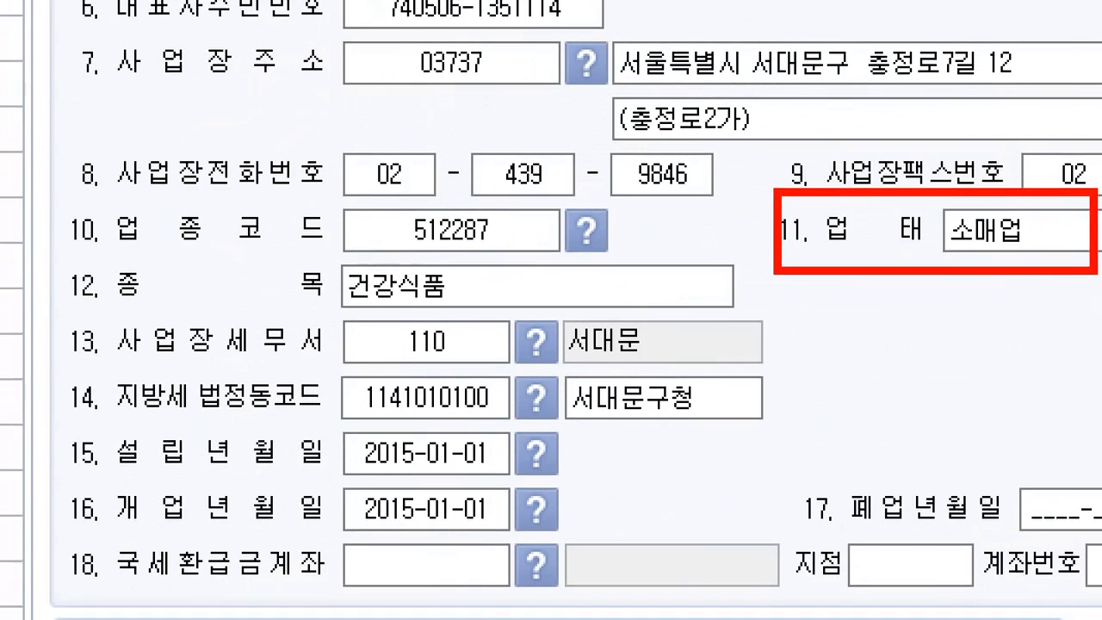
pyautogui.moveTo(69, 265); pyautogui.dragTo(502, 318)
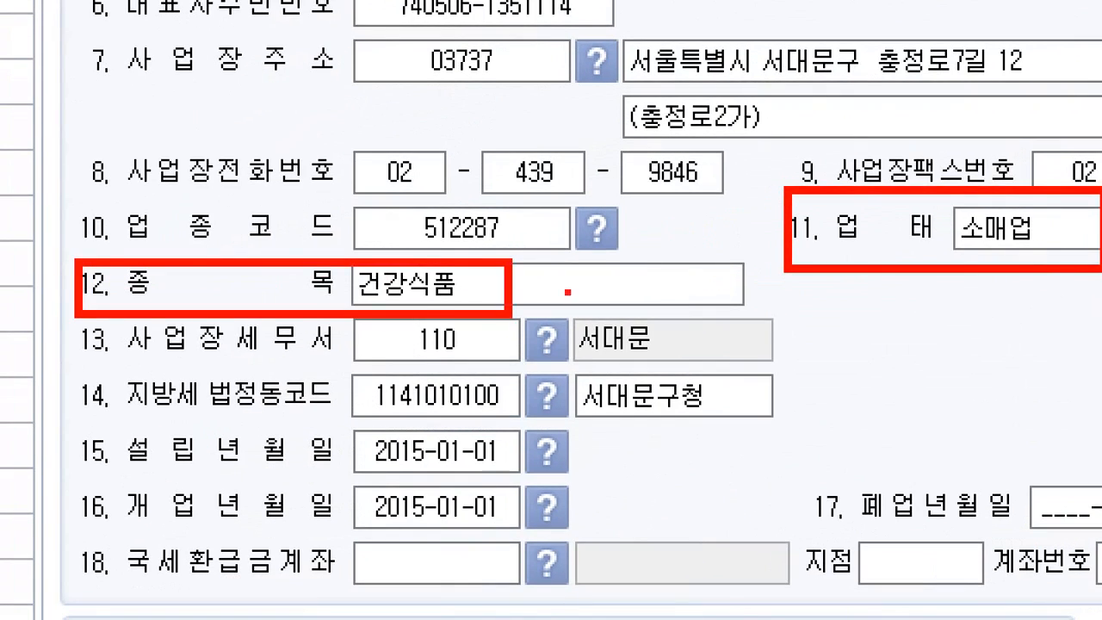
pyautogui.press('Escape')
pyautogui.click(816, 266)
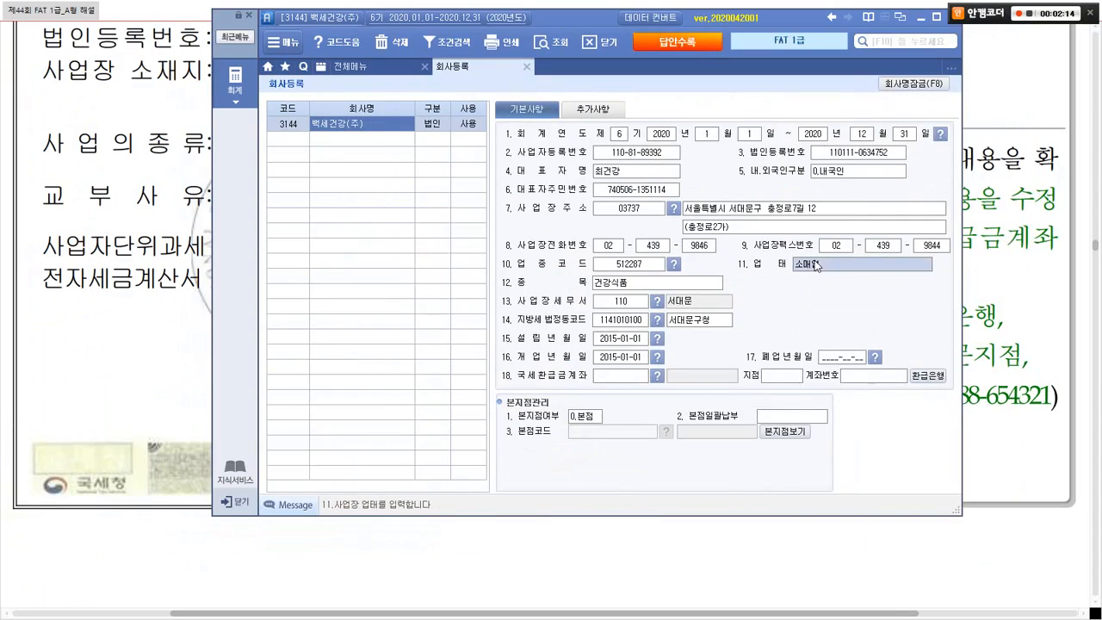
pyautogui.hotkey('alt', 'Tab')
pyautogui.hotkey('alt', 'Tab')
pyautogui.write('도소매업')
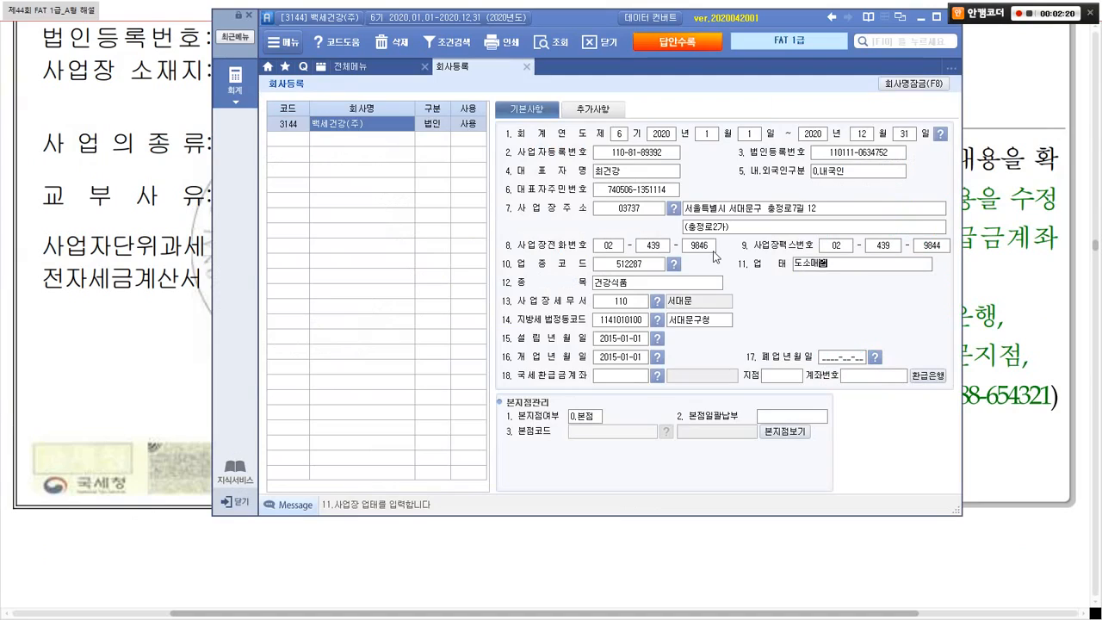
pyautogui.press('Return')
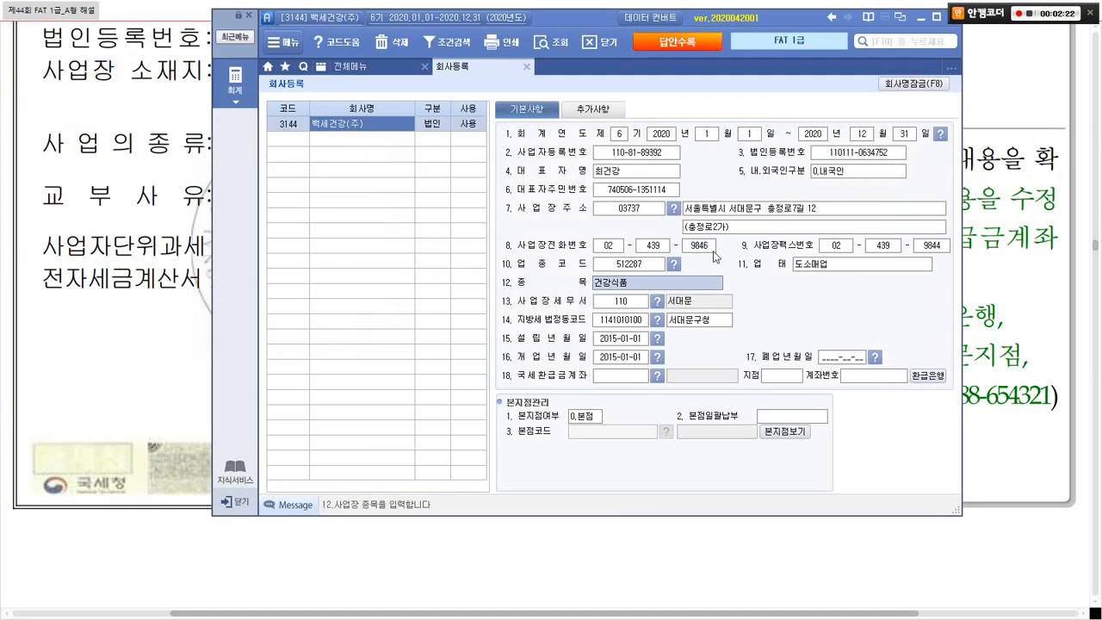
# Step: Review the question's refund-account requirement and locate the 18. 국세환급금계좌 row on the form
pyautogui.moveTo(589, 11); pyautogui.dragTo(379, 21)
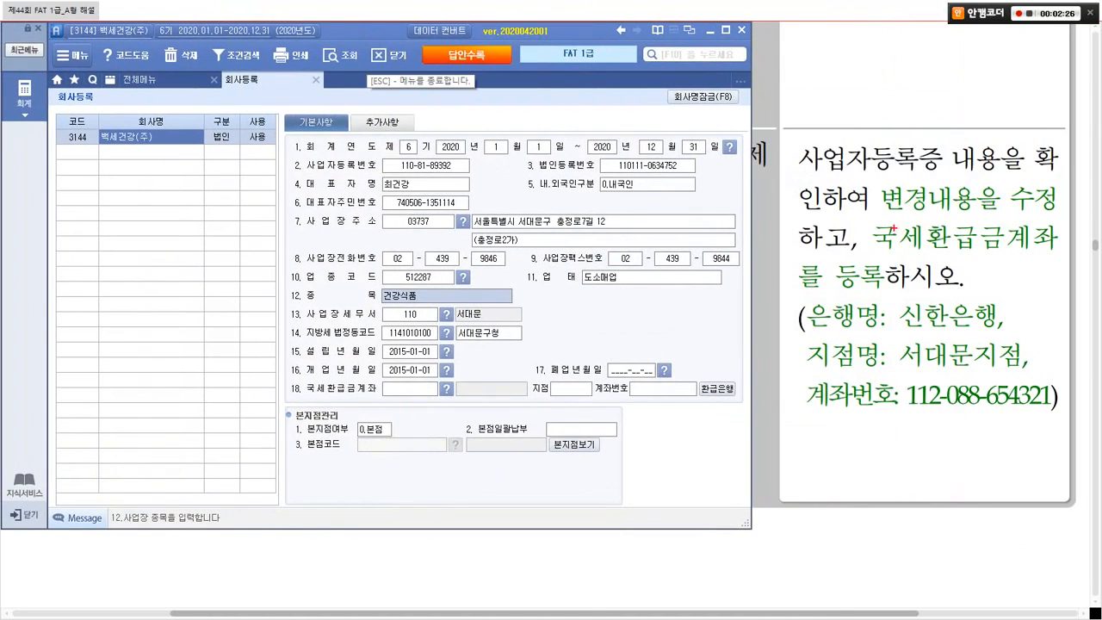
pyautogui.moveTo(868, 218); pyautogui.dragTo(1052, 254)
pyautogui.moveTo(869, 297)
pyautogui.mouseDown()
pyautogui.moveTo(828, 268)
pyautogui.moveTo(904, 272)
pyautogui.mouseUp()
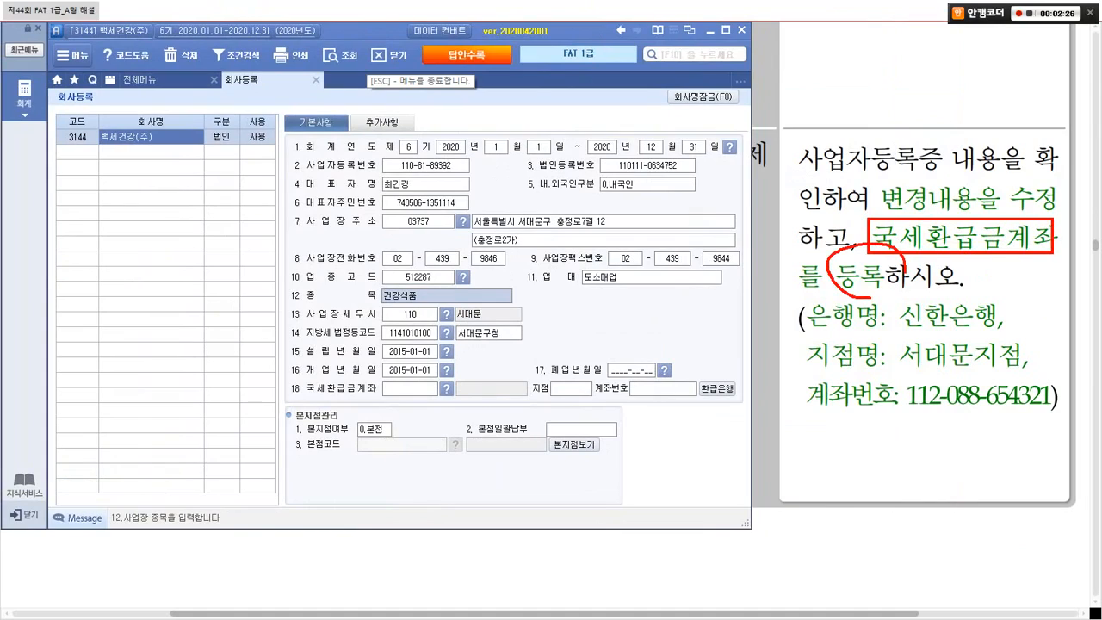
pyautogui.moveTo(965, 430)
pyautogui.mouseDown()
pyautogui.moveTo(844, 355)
pyautogui.moveTo(988, 378)
pyautogui.mouseUp()
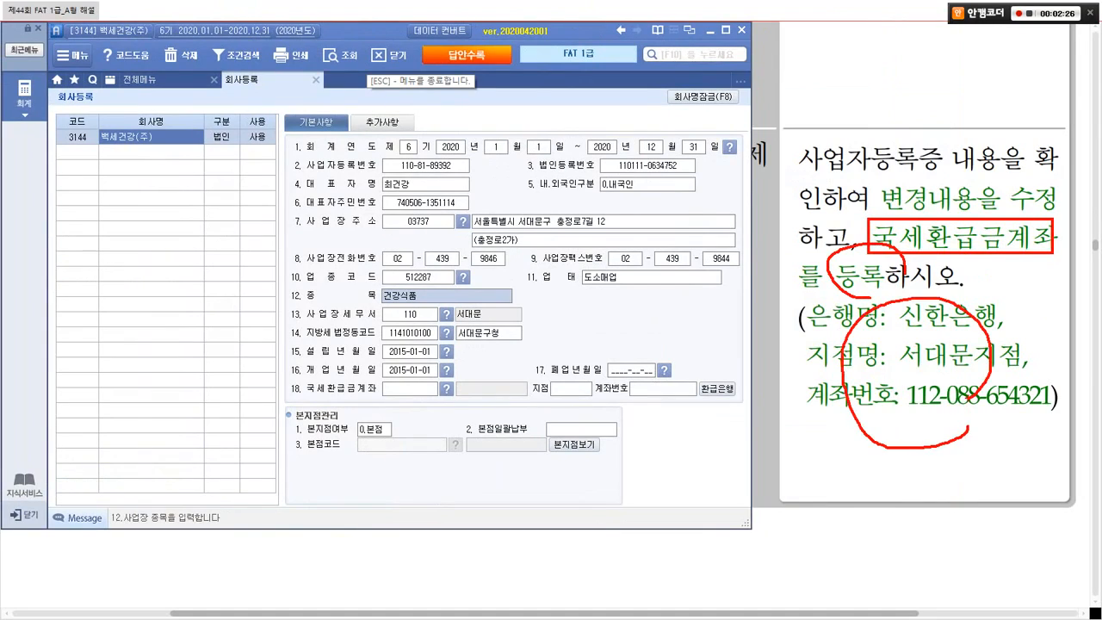
pyautogui.press('Escape')
pyautogui.hotkey('ctrl', '1')
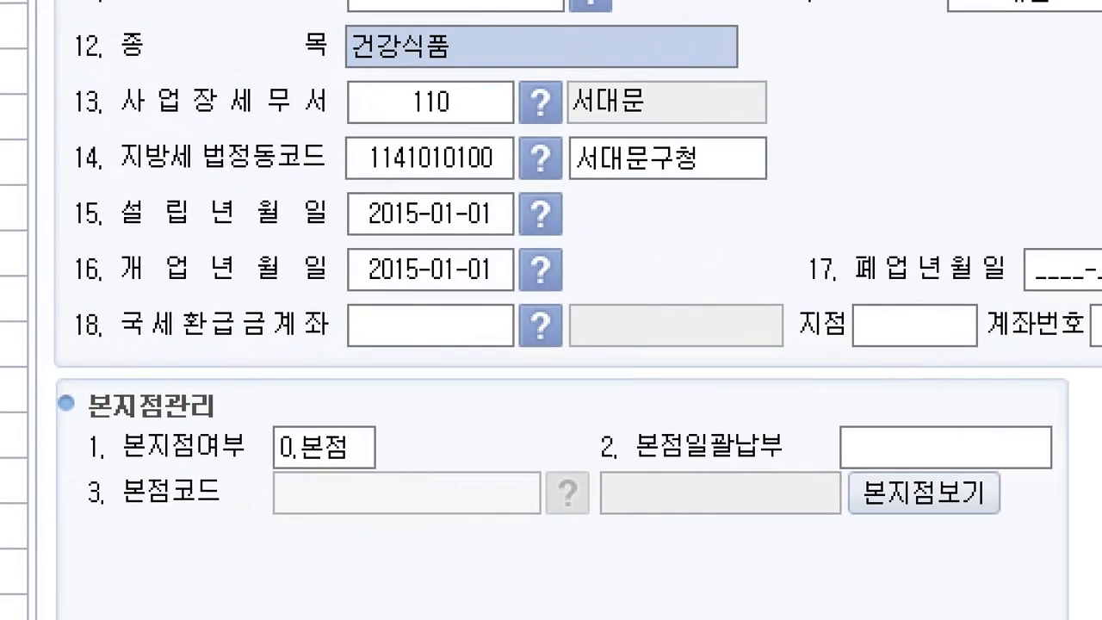
pyautogui.moveTo(51, 292); pyautogui.dragTo(356, 347)
pyautogui.moveTo(566, 352)
pyautogui.mouseDown()
pyautogui.moveTo(494, 342)
pyautogui.moveTo(575, 353)
pyautogui.mouseUp()
pyautogui.moveTo(837, 361); pyautogui.dragTo(822, 303)
pyautogui.moveTo(856, 303); pyautogui.dragTo(872, 372)
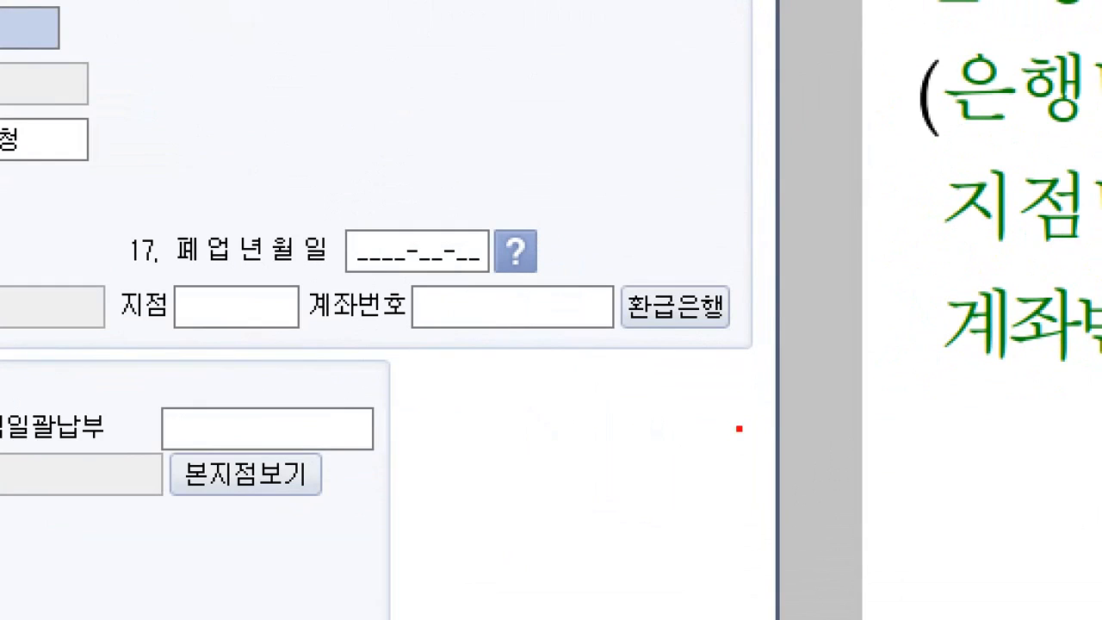
pyautogui.moveTo(588, 266)
pyautogui.mouseDown()
pyautogui.moveTo(633, 270)
pyautogui.moveTo(787, 346)
pyautogui.mouseUp()
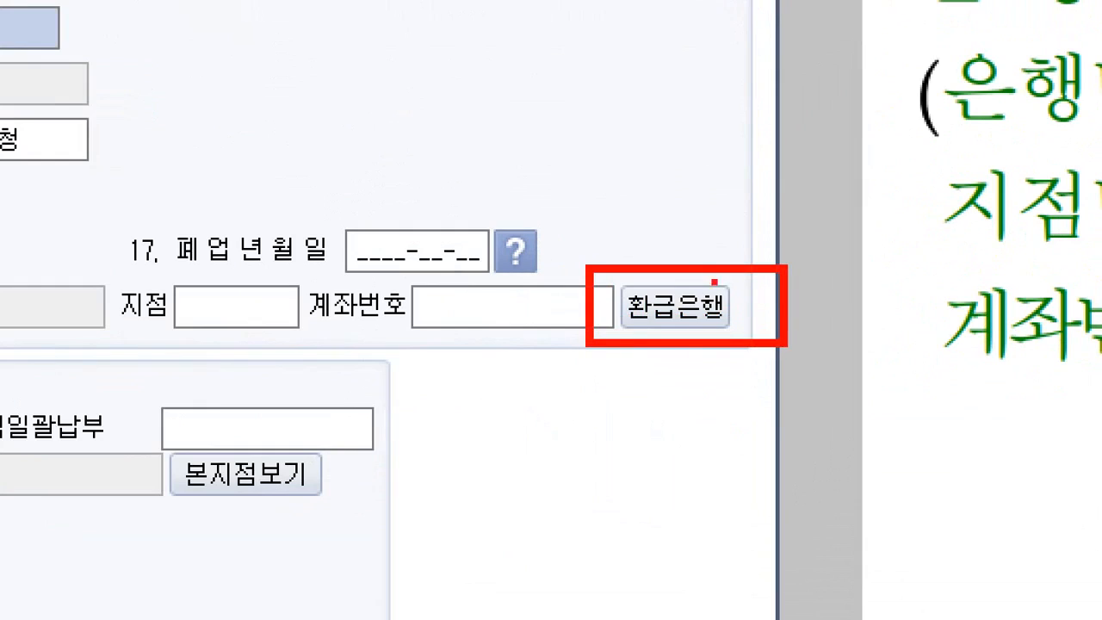
pyautogui.moveTo(696, 262); pyautogui.dragTo(788, 225)
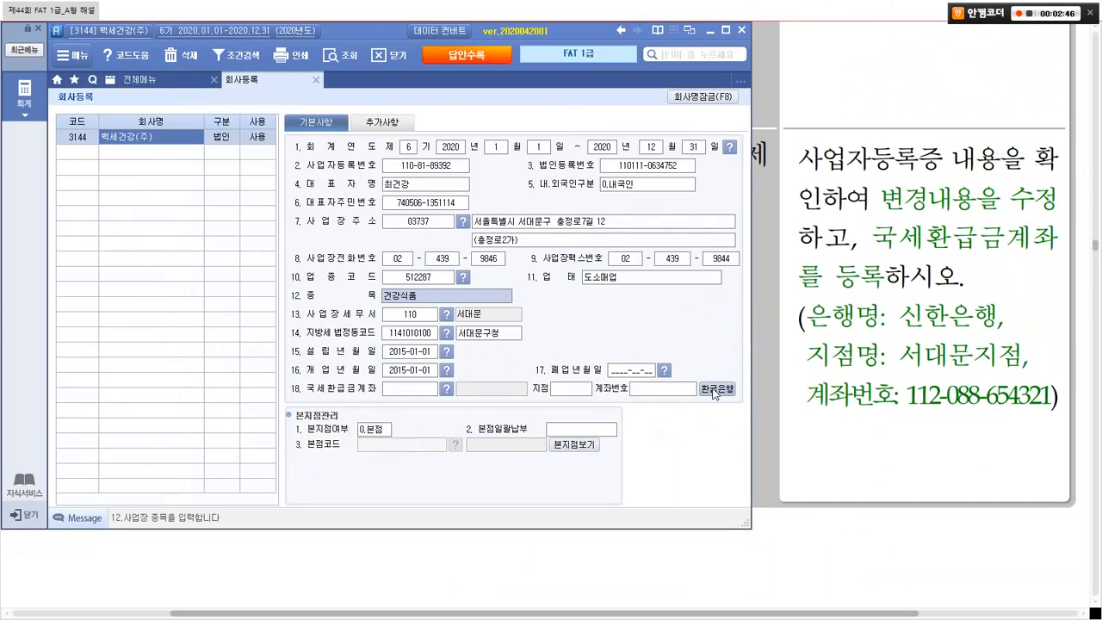
# Step: Open the refund account list and choose bank 088 신한은행 for account 001
pyautogui.click(713, 388)
pyautogui.moveTo(431, 197); pyautogui.dragTo(434, 157)
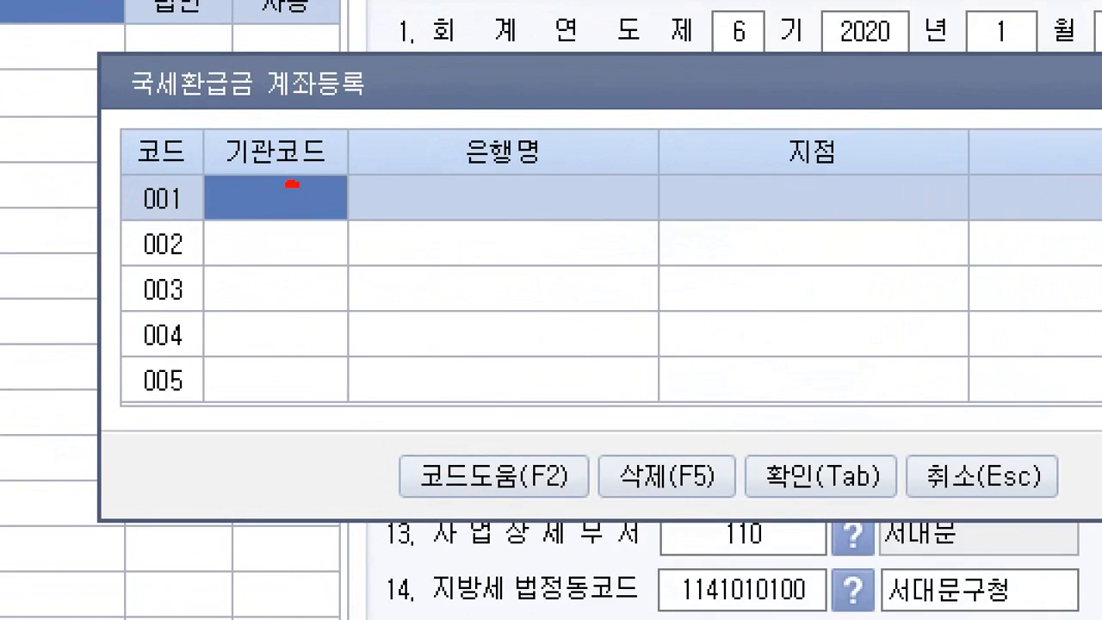
pyautogui.moveTo(292, 183); pyautogui.dragTo(329, 181)
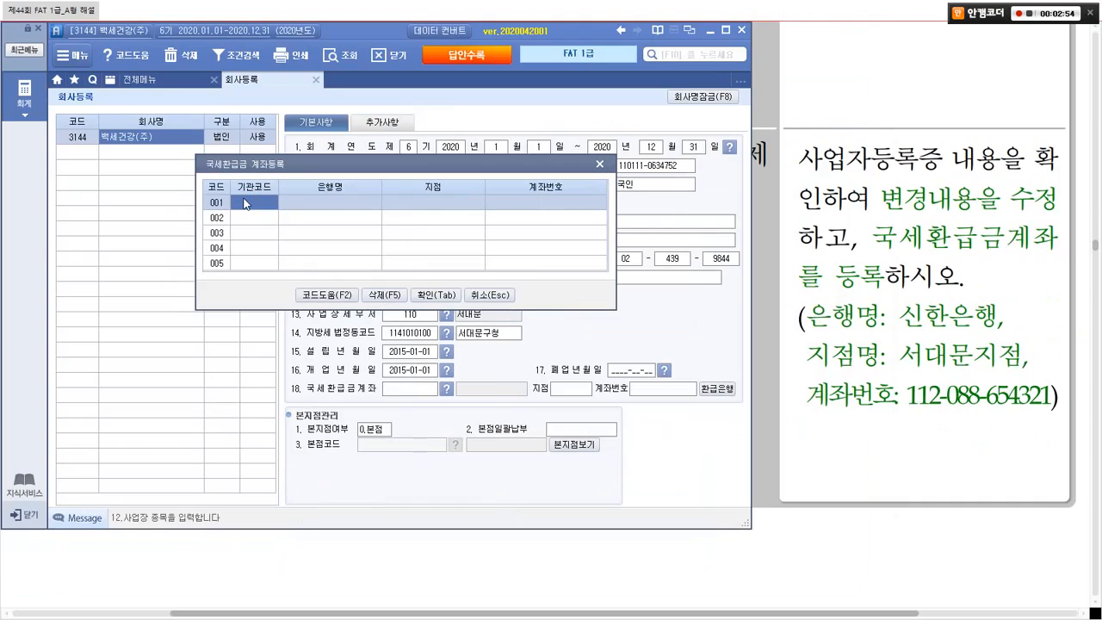
pyautogui.press('F2')
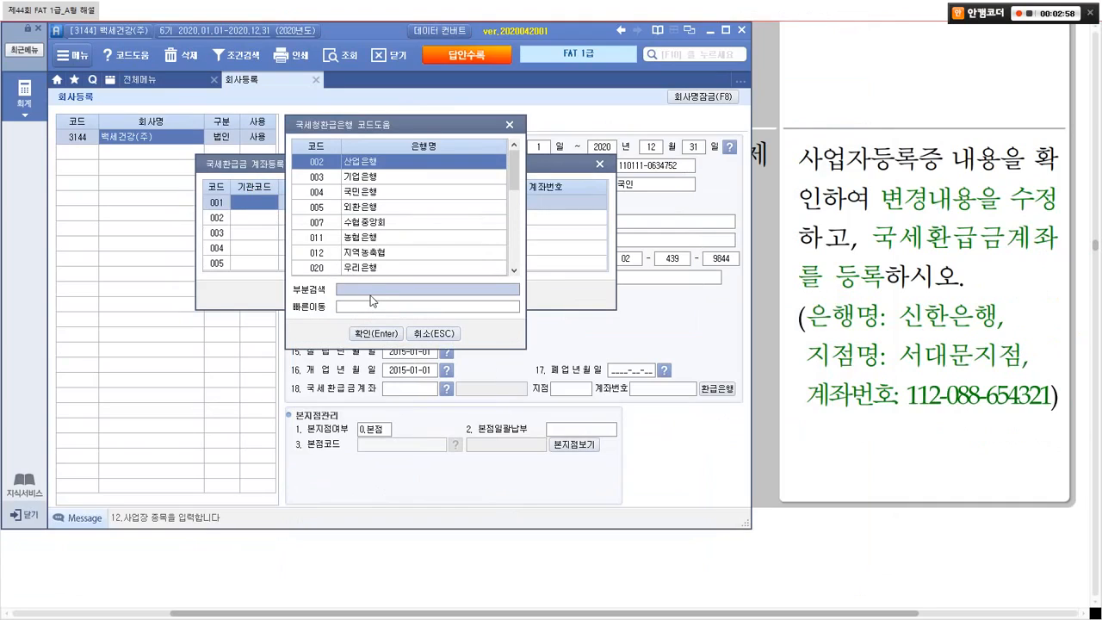
pyautogui.write('신한')
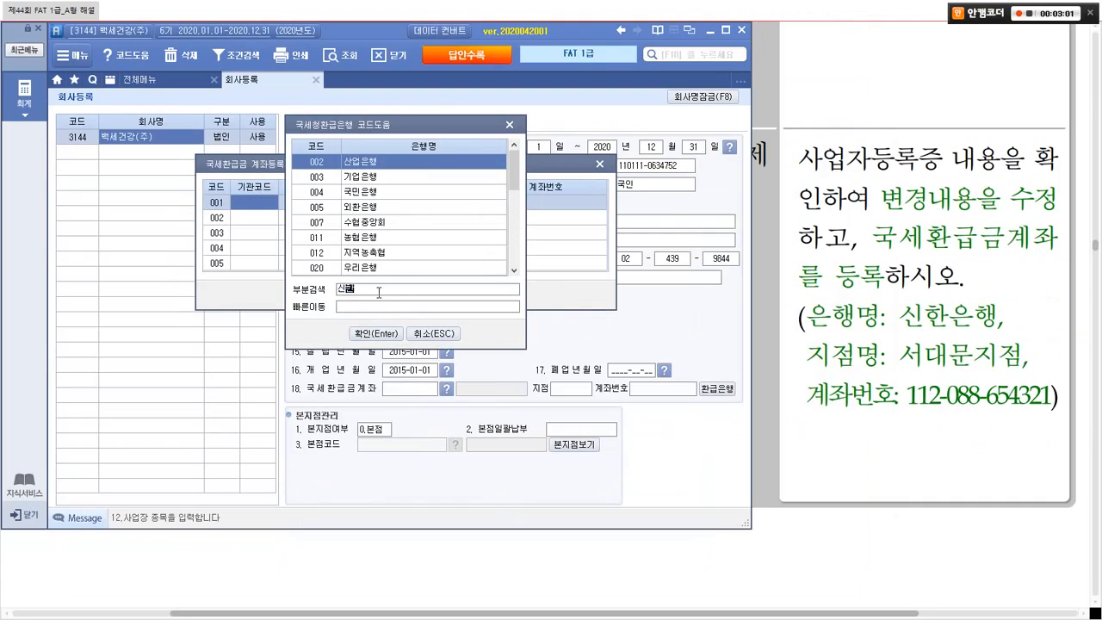
pyautogui.press('Return')
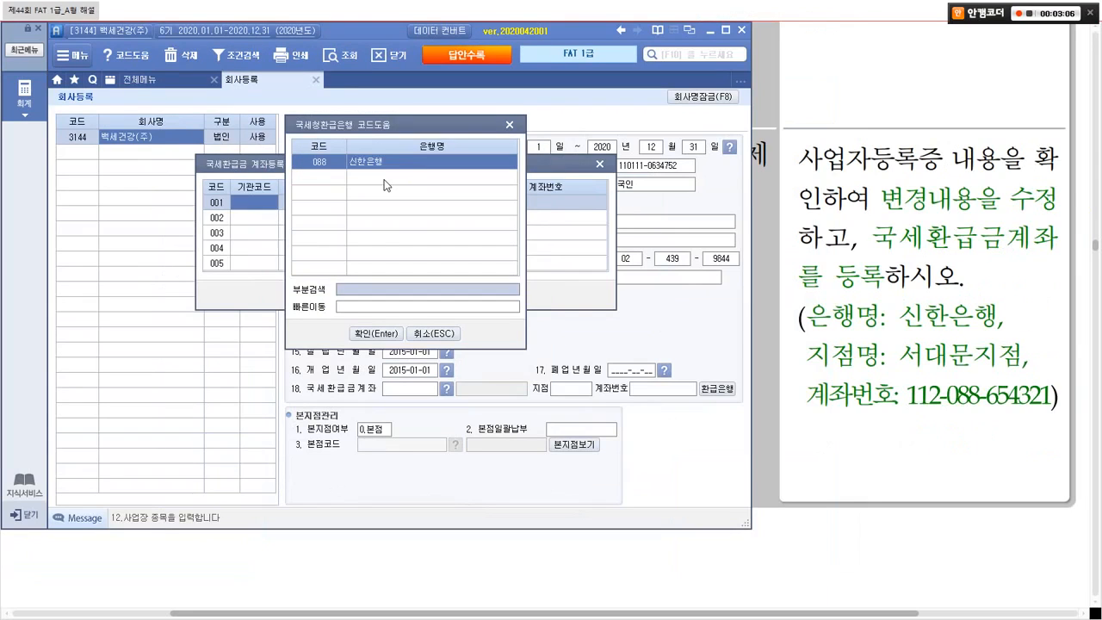
pyautogui.press('Return')
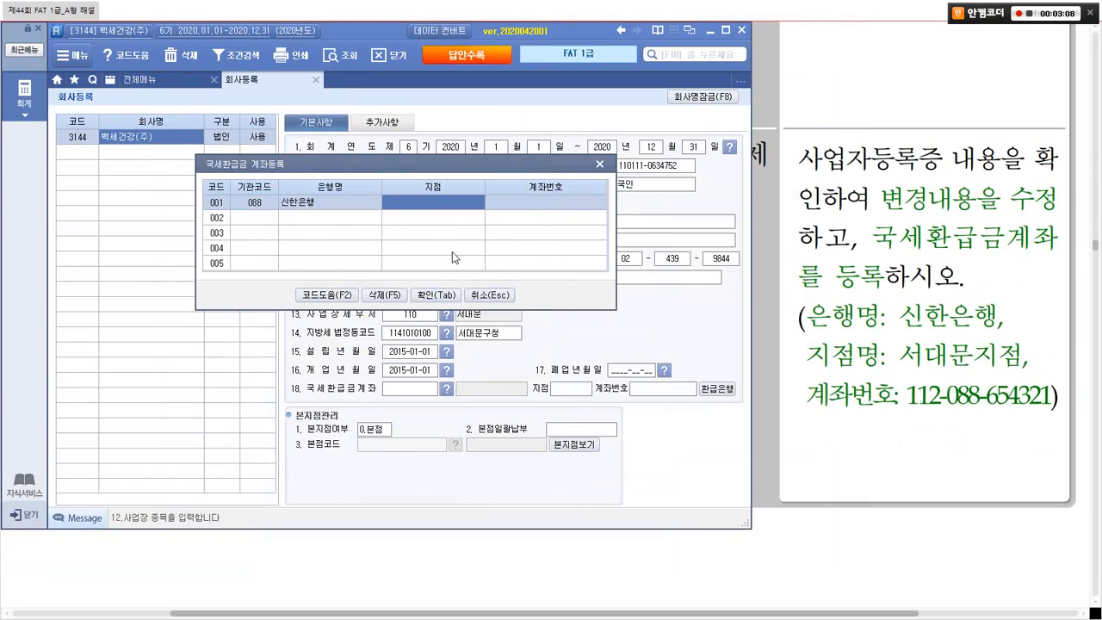
# Step: Enter branch 서대문 and the refund account number
pyautogui.write('서대')
pyautogui.press('BackSpace')
pyautogui.press('BackSpace')
pyautogui.write('서대문')
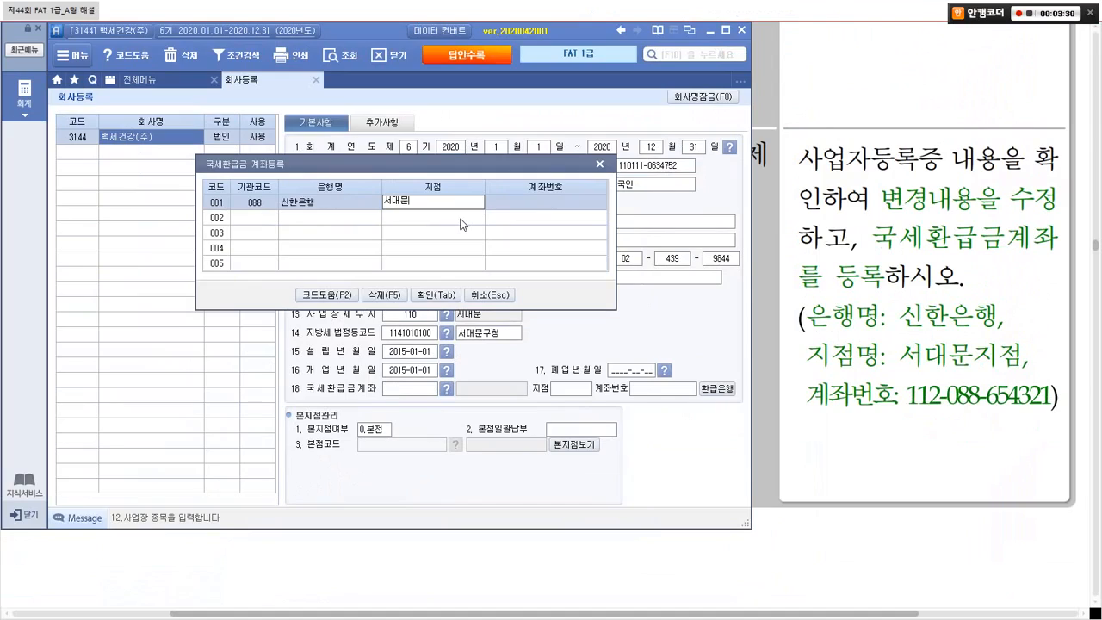
pyautogui.press('Return')
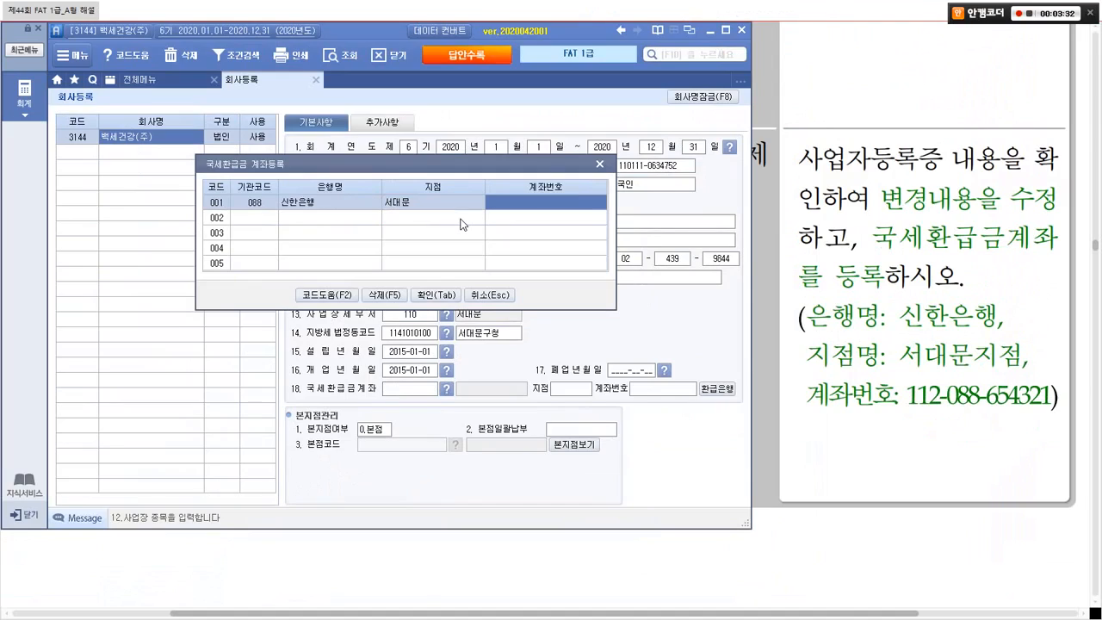
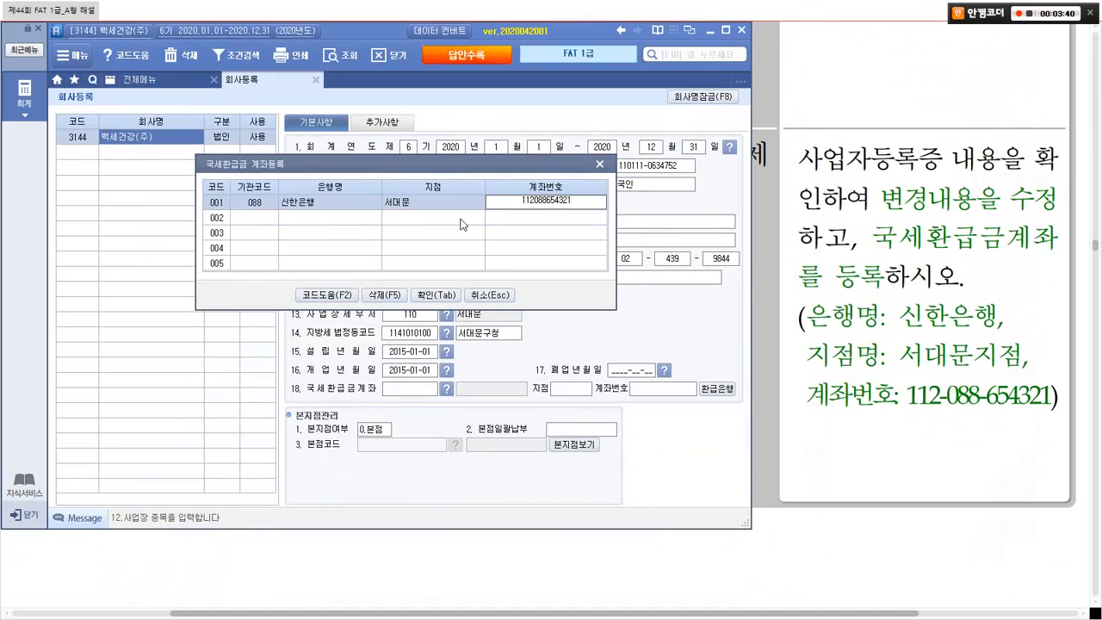
pyautogui.press('Return')
# Step: Add hyphens to the account number and confirm the refund account registration
pyautogui.click(515, 201)
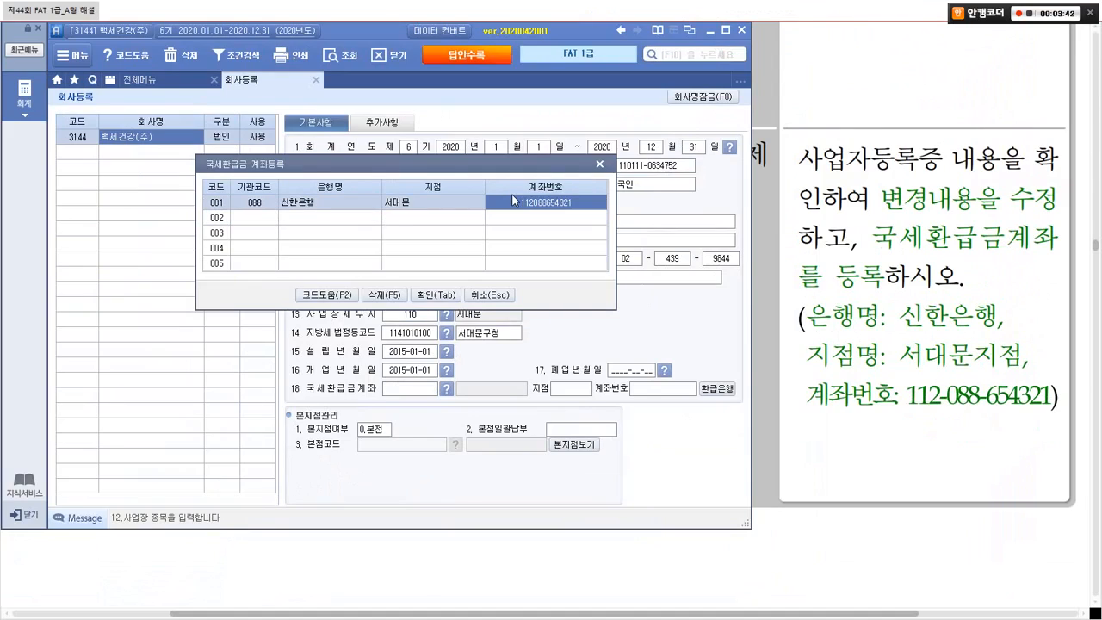
pyautogui.click(532, 200)
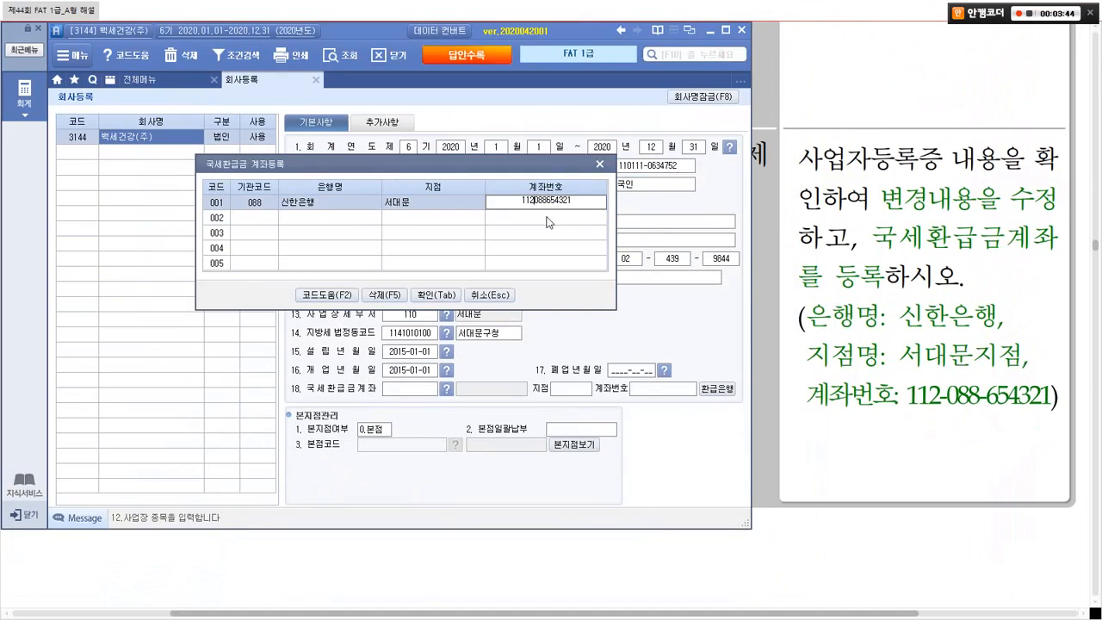
pyautogui.write('-088-')
pyautogui.press('Return')
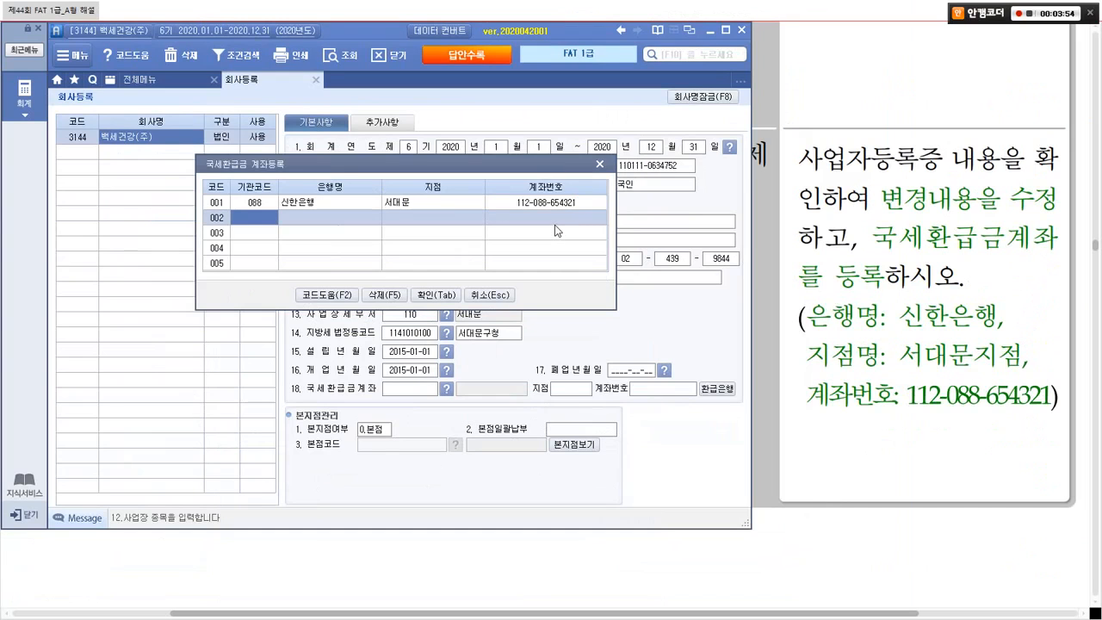
pyautogui.click(554, 204)
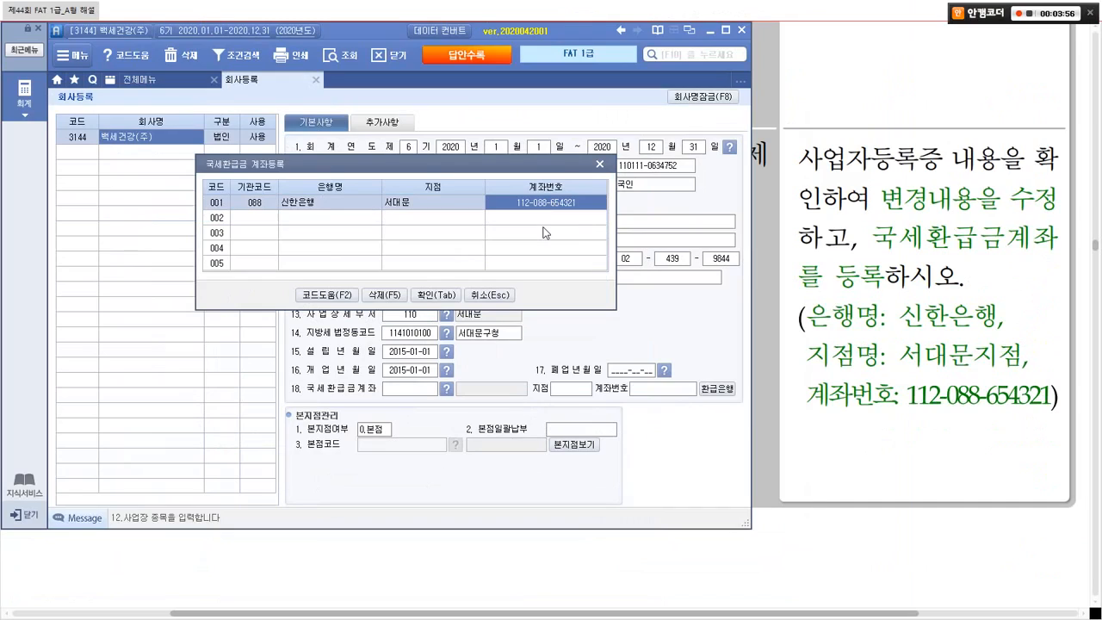
pyautogui.click(533, 218)
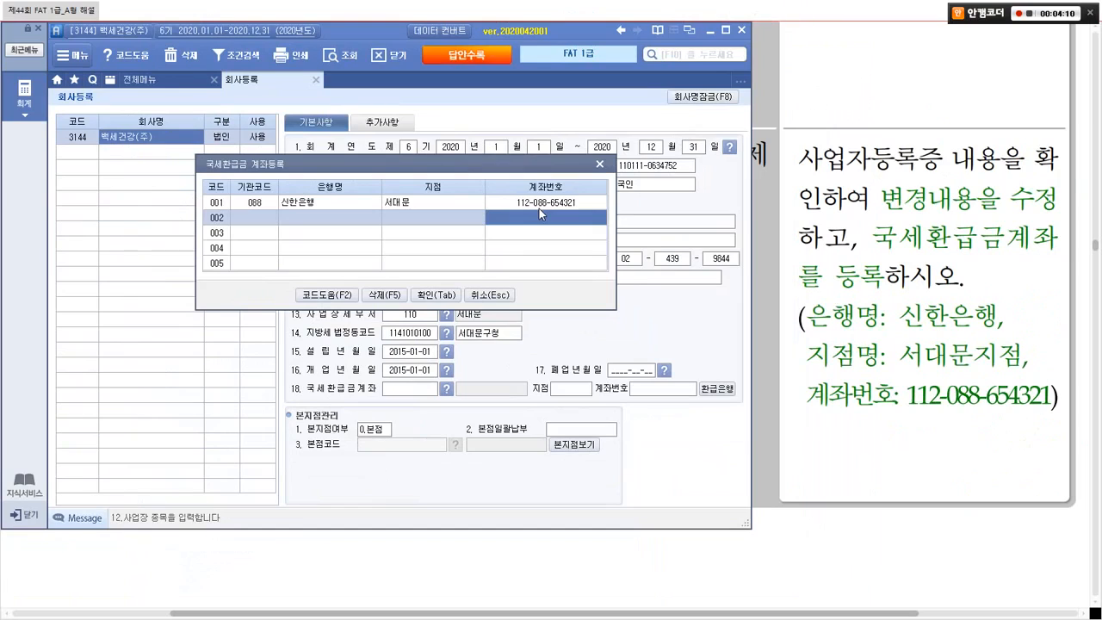
pyautogui.click(436, 294)
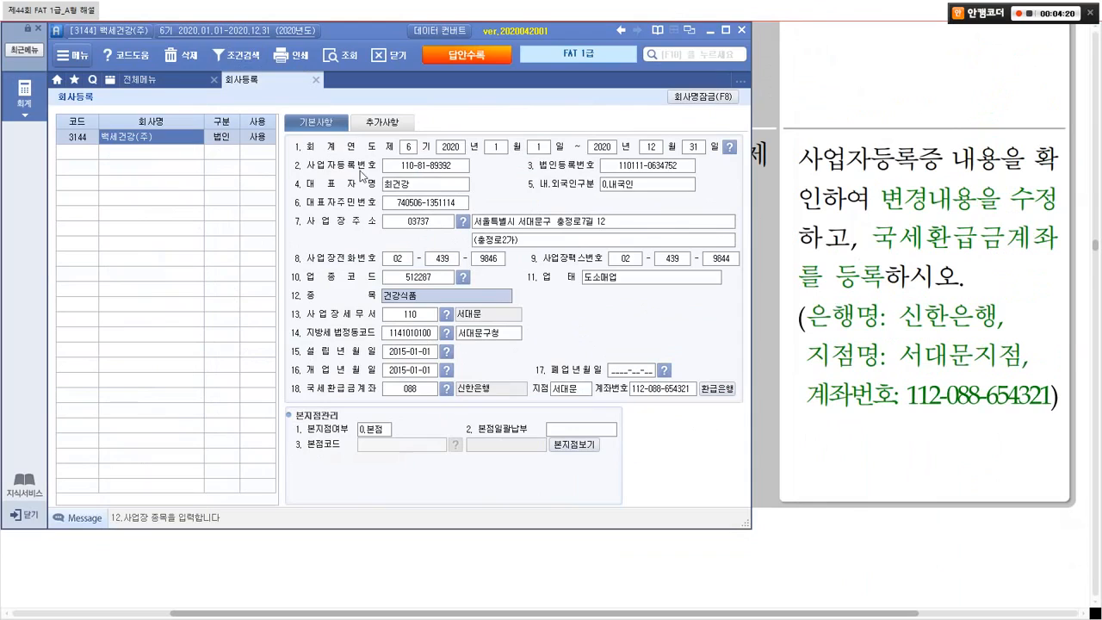
# Step: Close 회사등록 and find problem 2, the 전기분손익계산서 입력수정 task, in the PDF
pyautogui.click(312, 82)
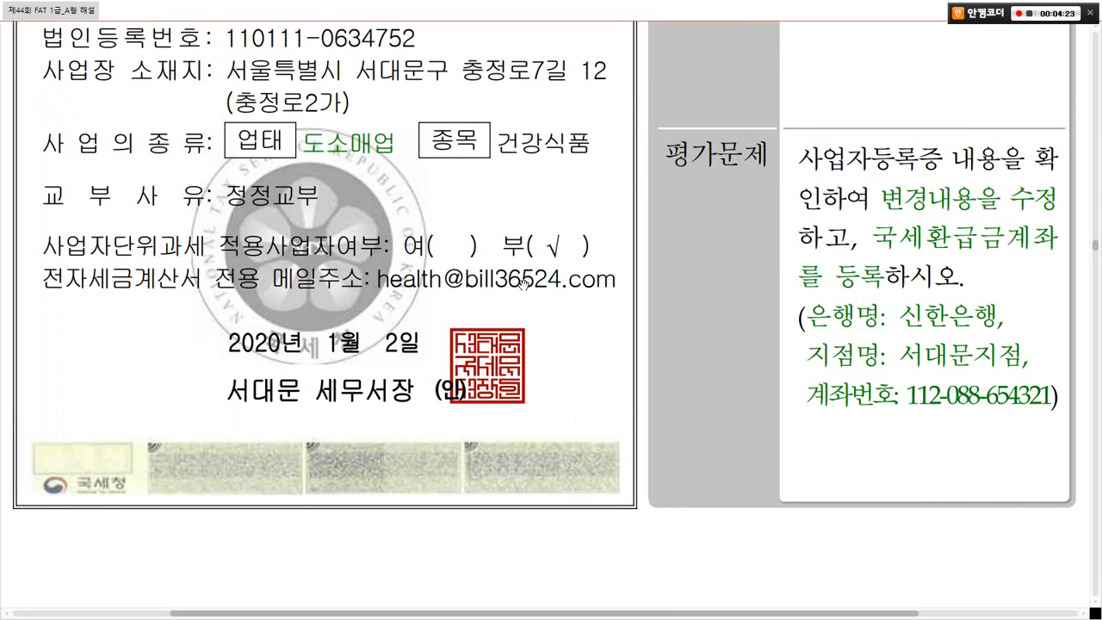
pyautogui.scroll(-10, 524, 284)
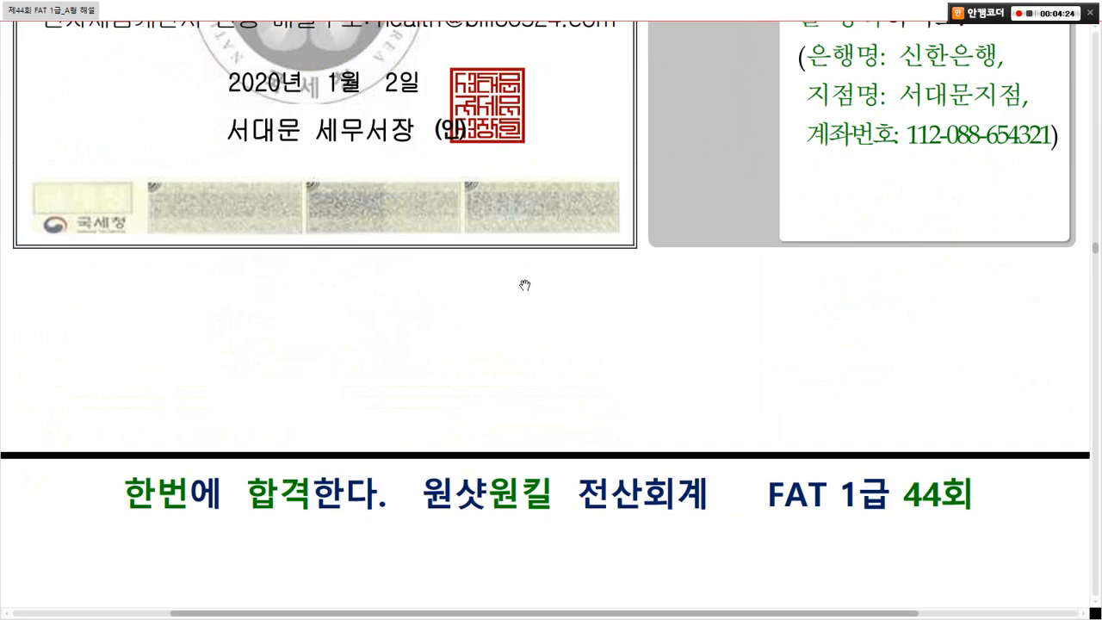
pyautogui.scroll(1, 525, 280)
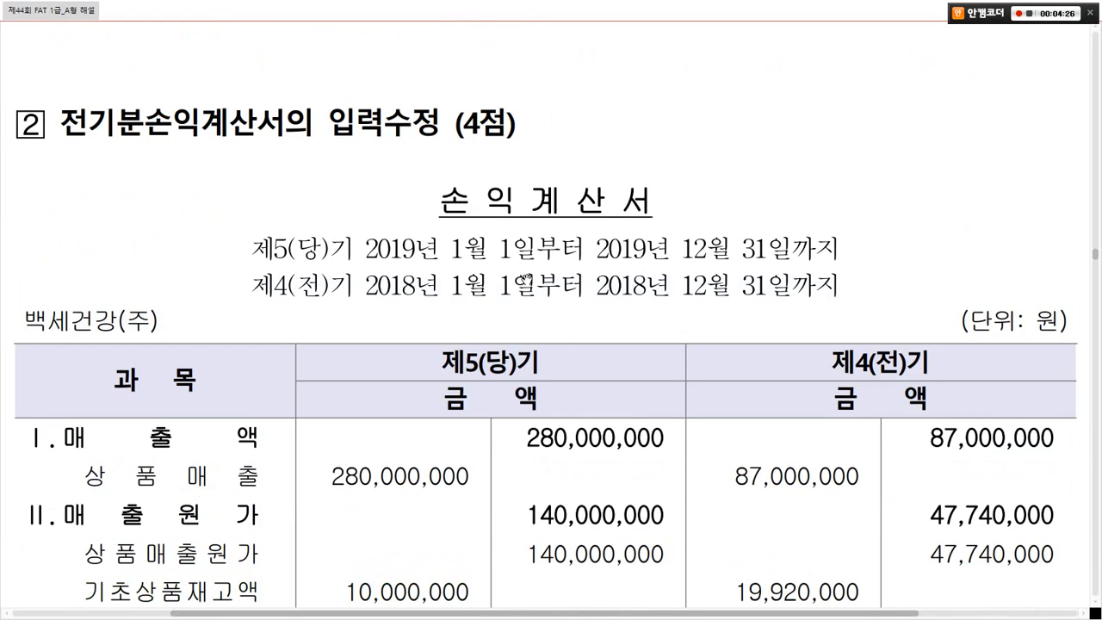
pyautogui.moveTo(53, 101); pyautogui.dragTo(284, 151)
pyautogui.moveTo(383, 157)
pyautogui.mouseDown()
pyautogui.moveTo(333, 97)
pyautogui.moveTo(422, 133)
pyautogui.mouseUp()
# Step: Highlight the 280,000,000 sales and 60,000,000 ending inventory figures, then return to Smart A
pyautogui.scroll(-5, 514, 269)
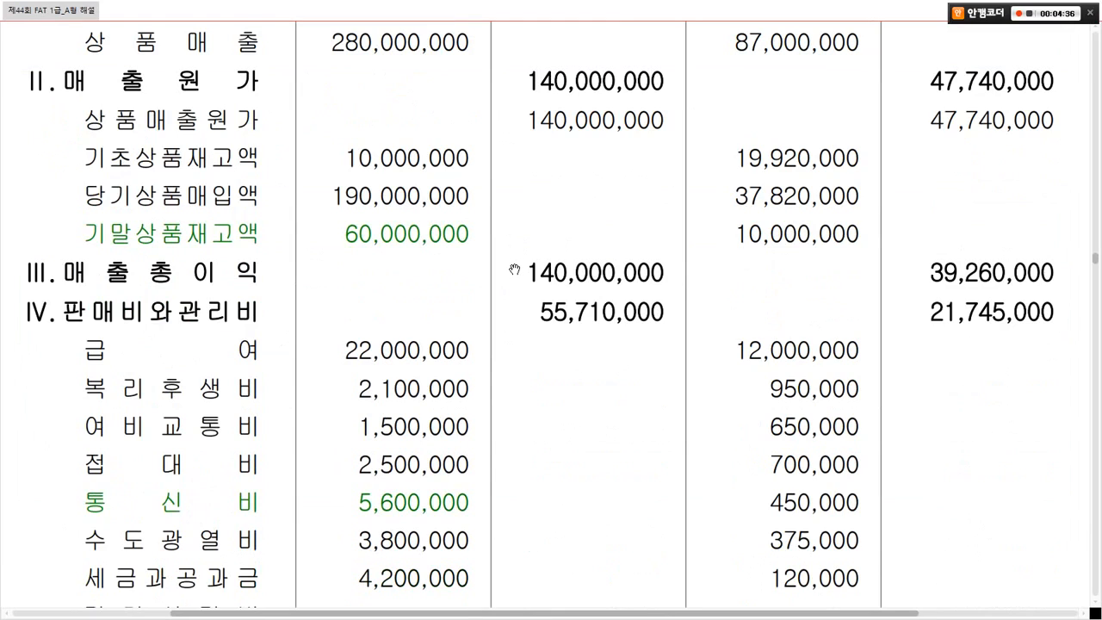
pyautogui.scroll(-5, 514, 269)
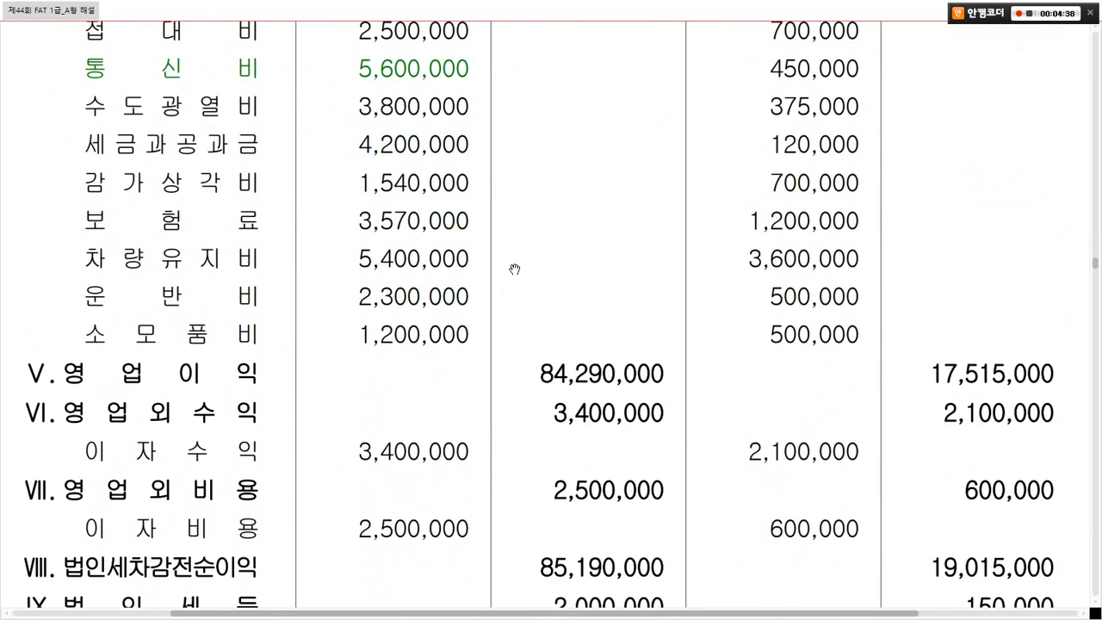
pyautogui.scroll(-2, 514, 269)
pyautogui.scroll(5, 514, 269)
pyautogui.scroll(4, 514, 269)
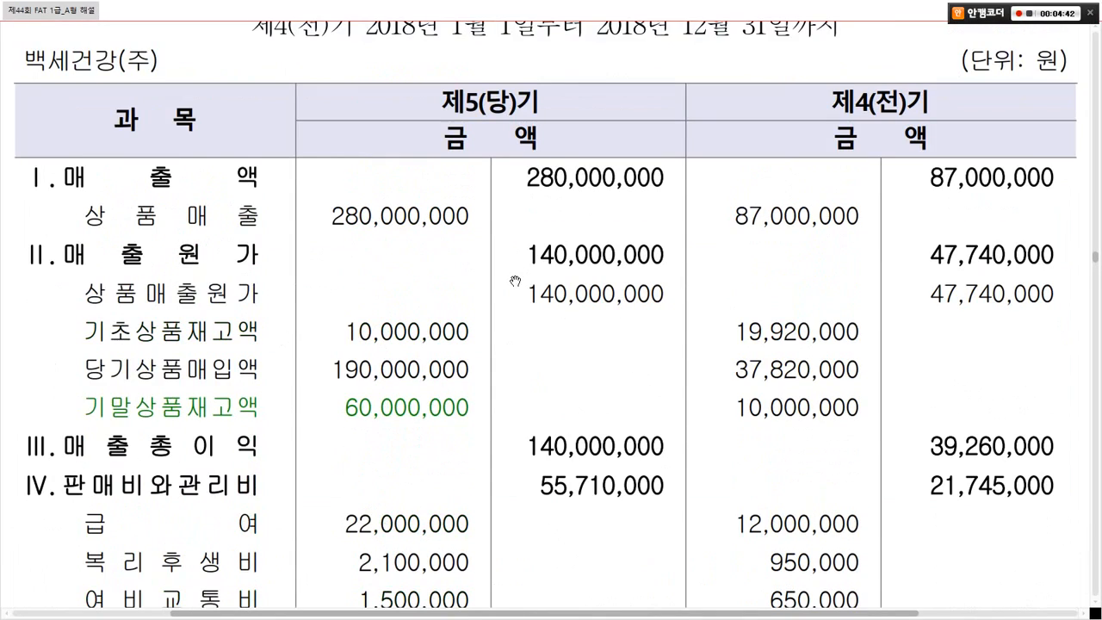
pyautogui.moveTo(496, 157); pyautogui.dragTo(675, 189)
pyautogui.moveTo(333, 197); pyautogui.dragTo(549, 259)
pyautogui.moveTo(327, 399); pyautogui.dragTo(703, 435)
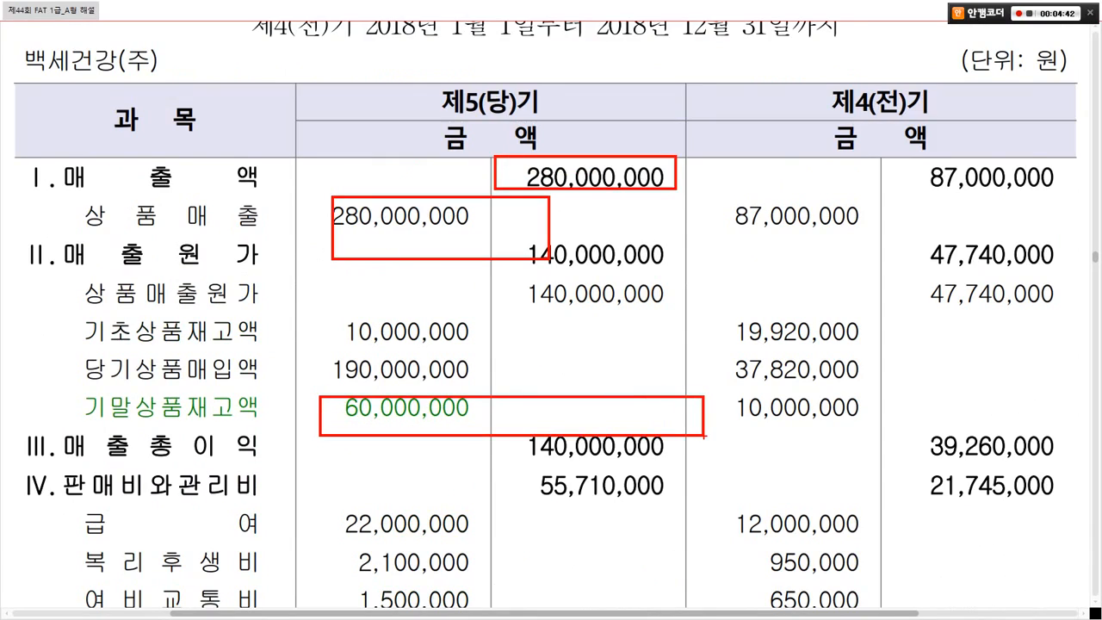
pyautogui.moveTo(446, 393)
pyautogui.mouseDown()
pyautogui.moveTo(435, 422)
pyautogui.moveTo(458, 405)
pyautogui.mouseUp()
pyautogui.moveTo(589, 393)
pyautogui.mouseDown()
pyautogui.moveTo(566, 420)
pyautogui.moveTo(594, 433)
pyautogui.mouseUp()
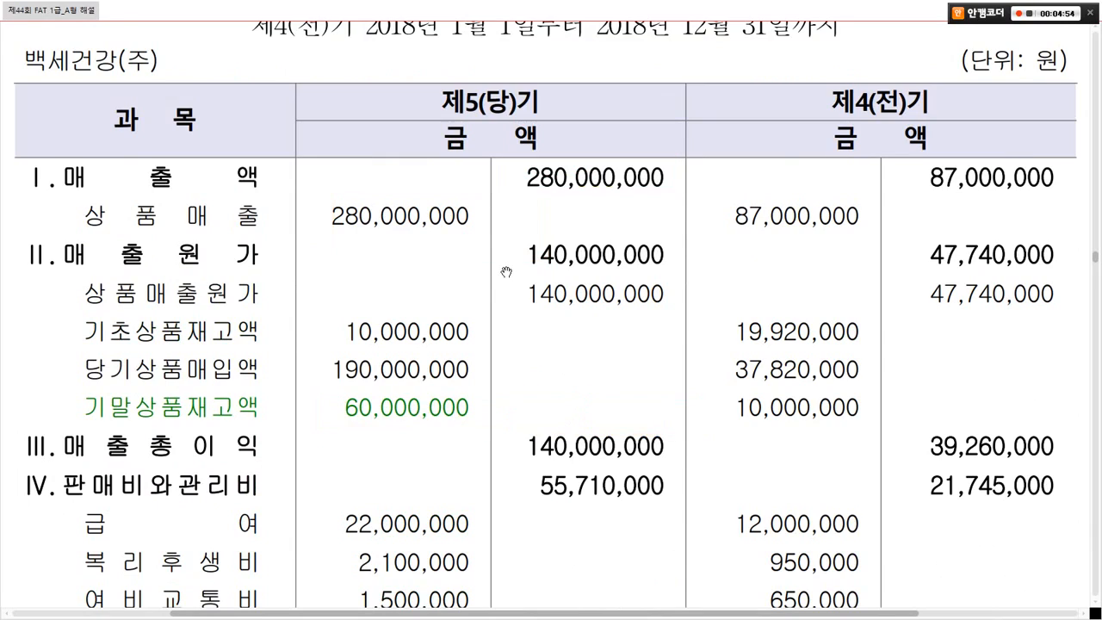
pyautogui.hotkey('alt', 'Tab')
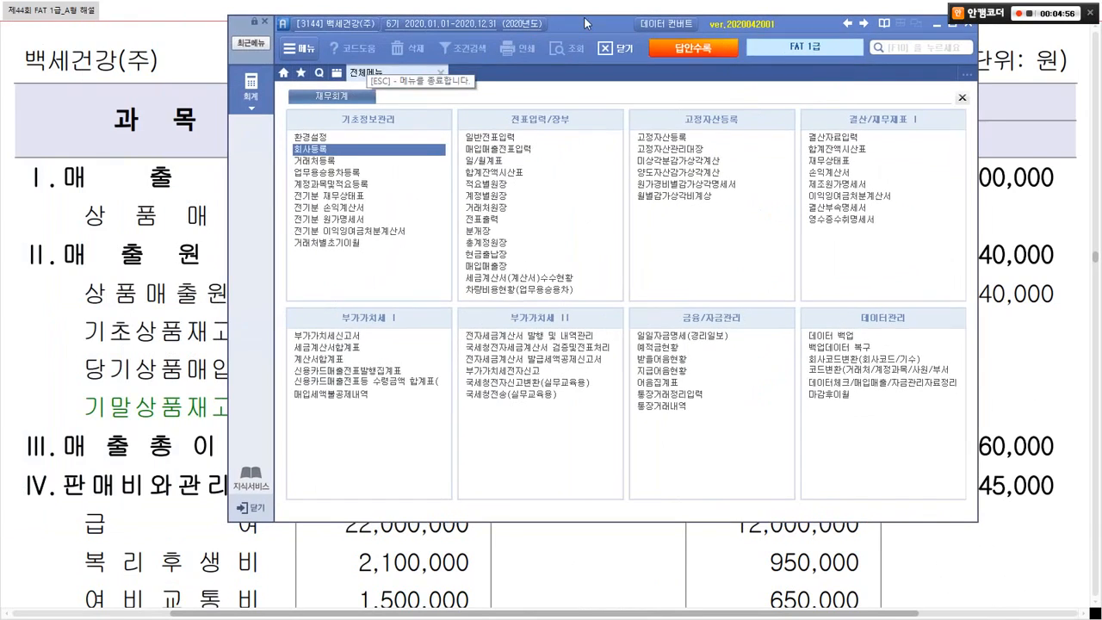
pyautogui.moveTo(357, 26); pyautogui.dragTo(583, 18)
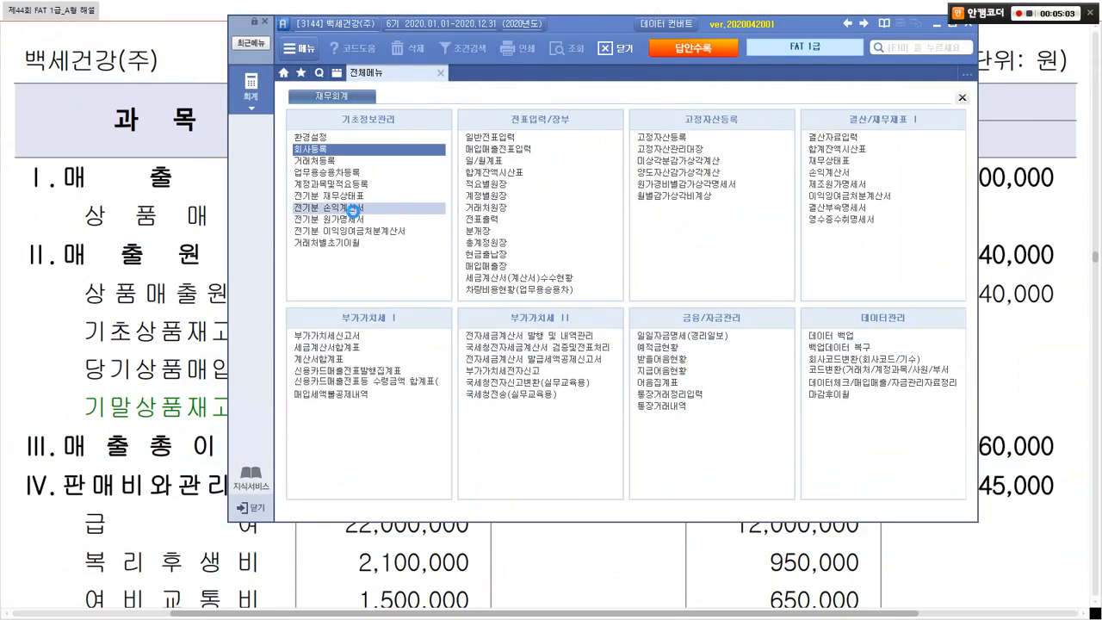
pyautogui.click(352, 208)
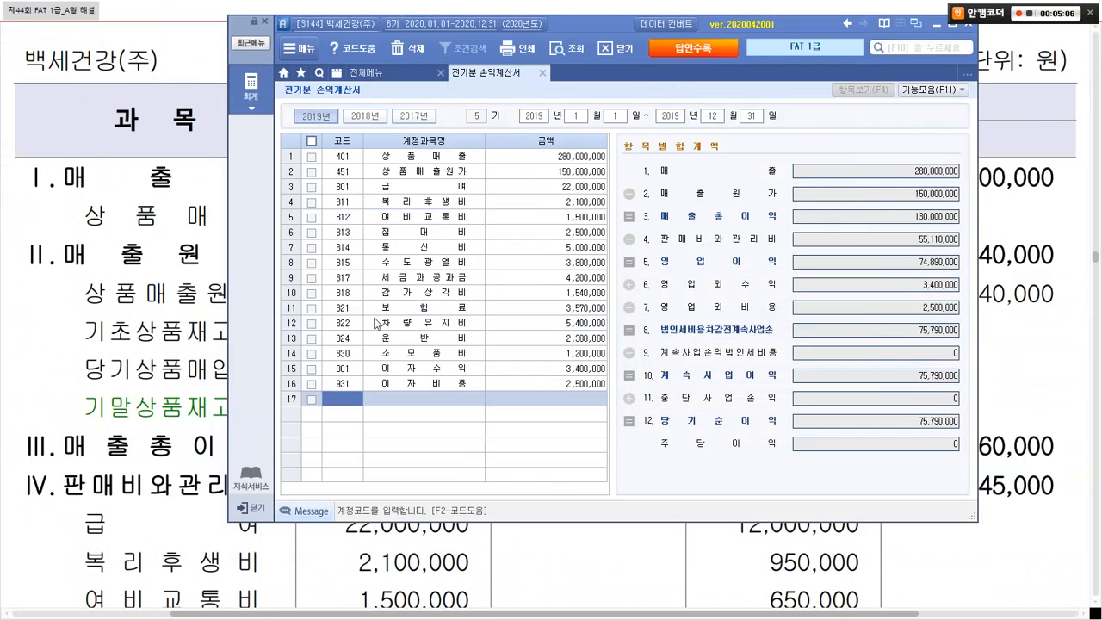
pyautogui.click(213, 352)
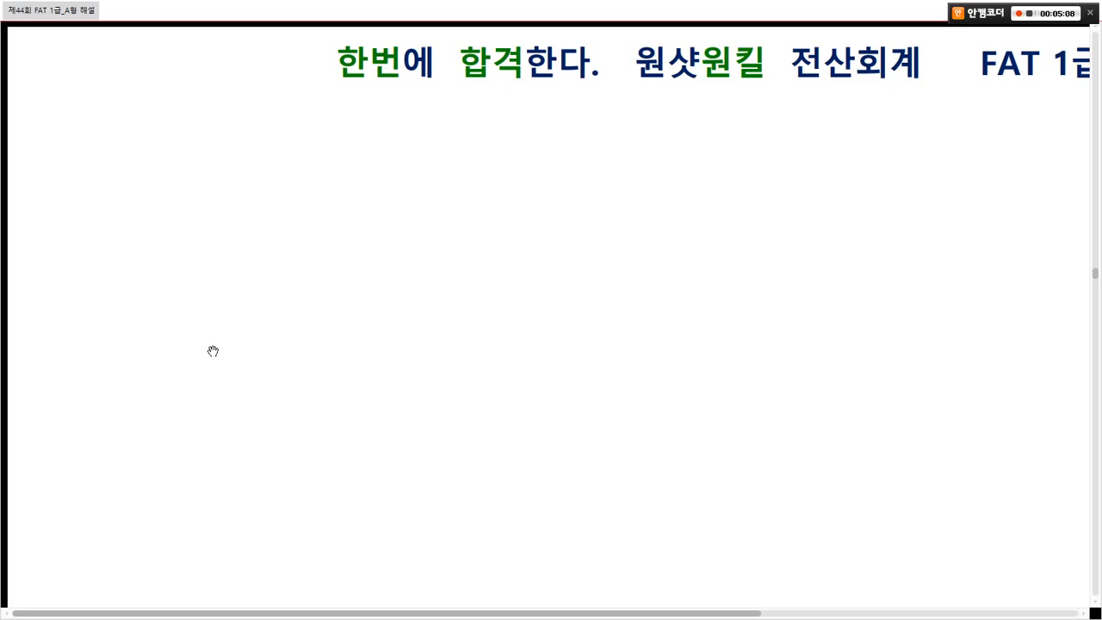
pyautogui.rightClick(260, 353)
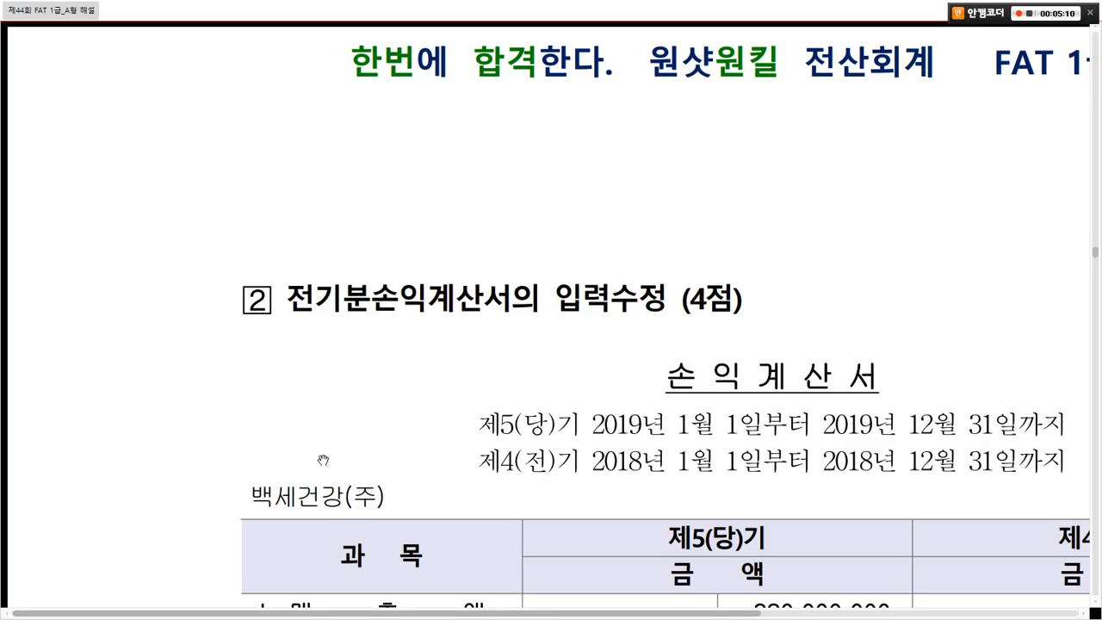
pyautogui.moveTo(485, 609); pyautogui.dragTo(637, 607)
pyautogui.scroll(-5, 636, 508)
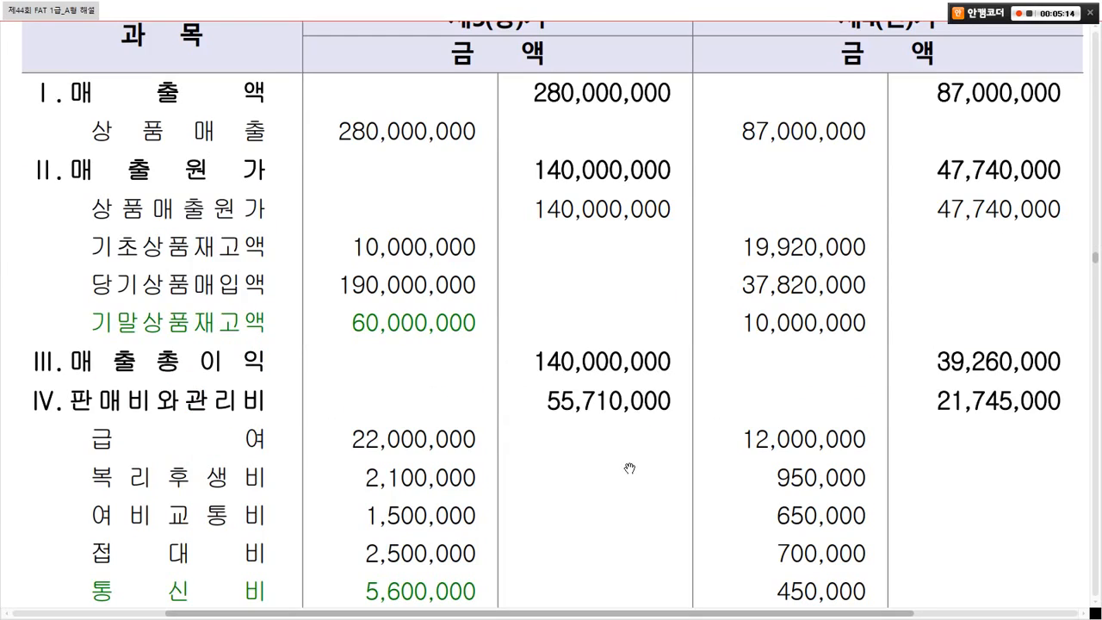
pyautogui.hotkey('alt', 'Tab')
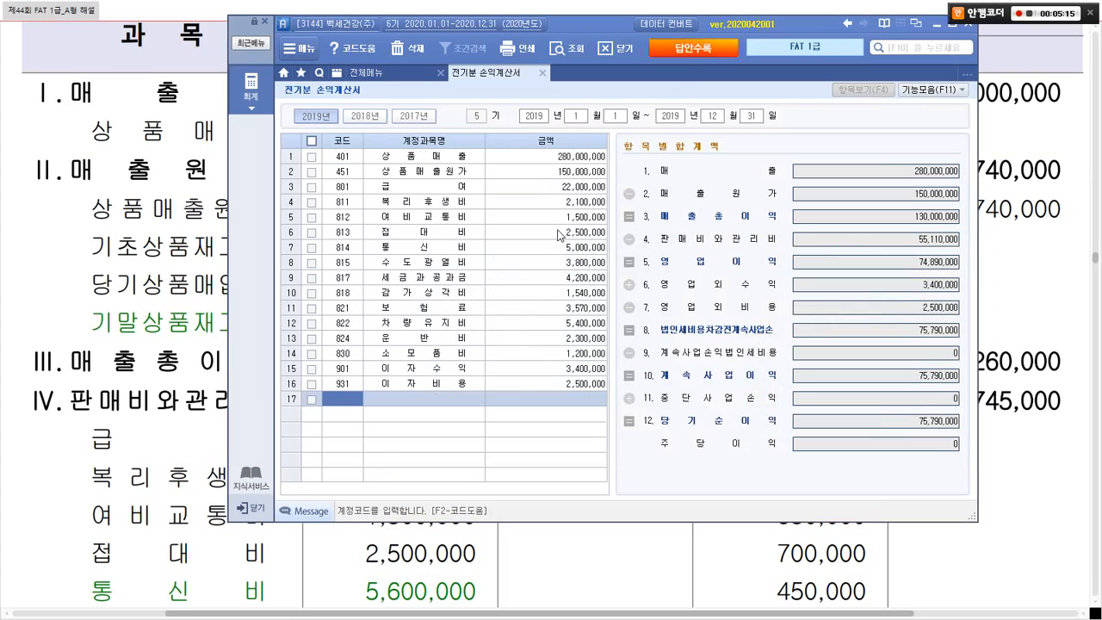
pyautogui.click(576, 167)
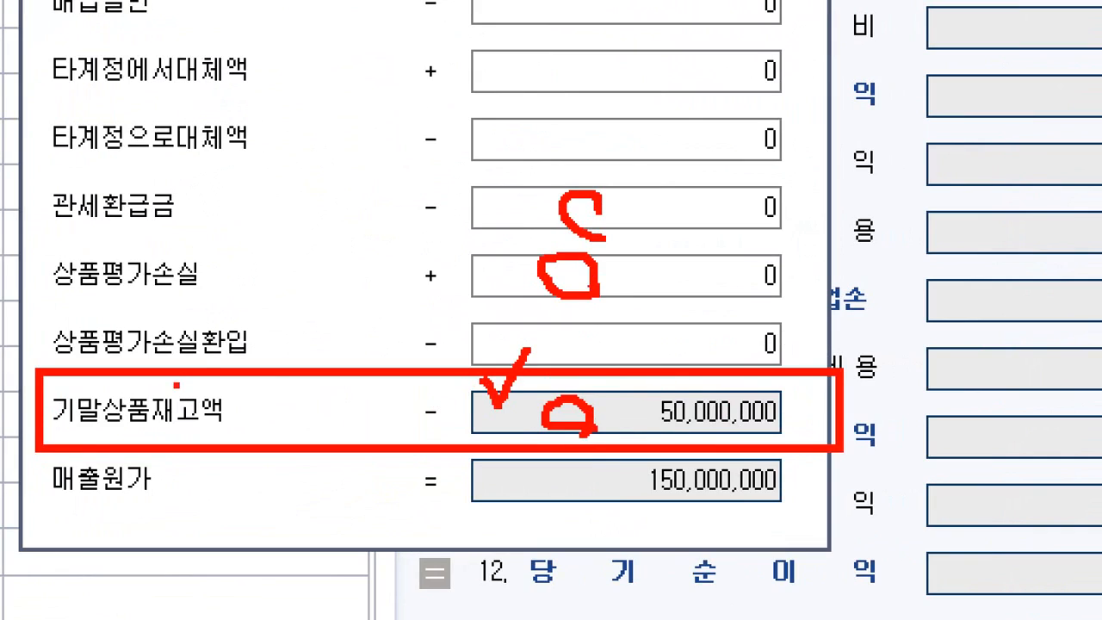
pyautogui.moveTo(253, 349); pyautogui.dragTo(339, 343)
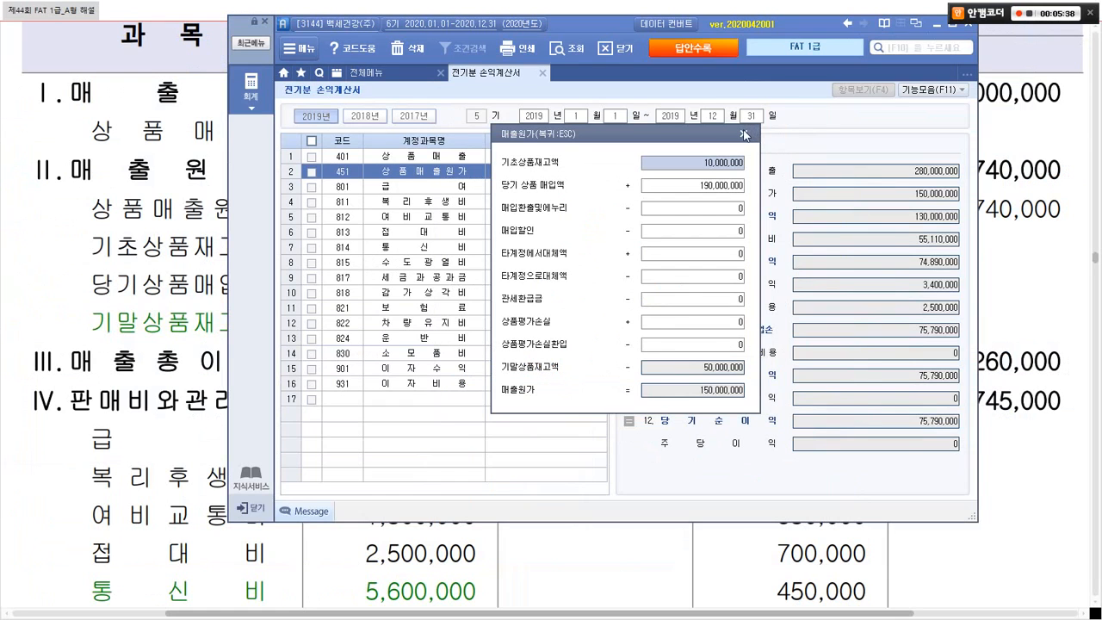
pyautogui.click(742, 133)
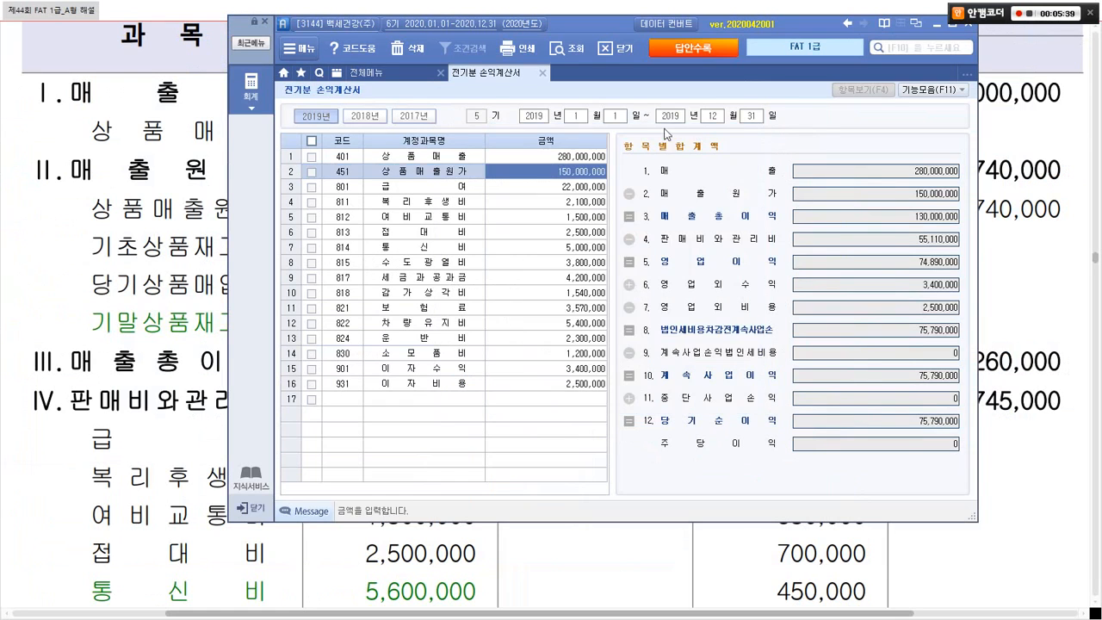
pyautogui.click(541, 73)
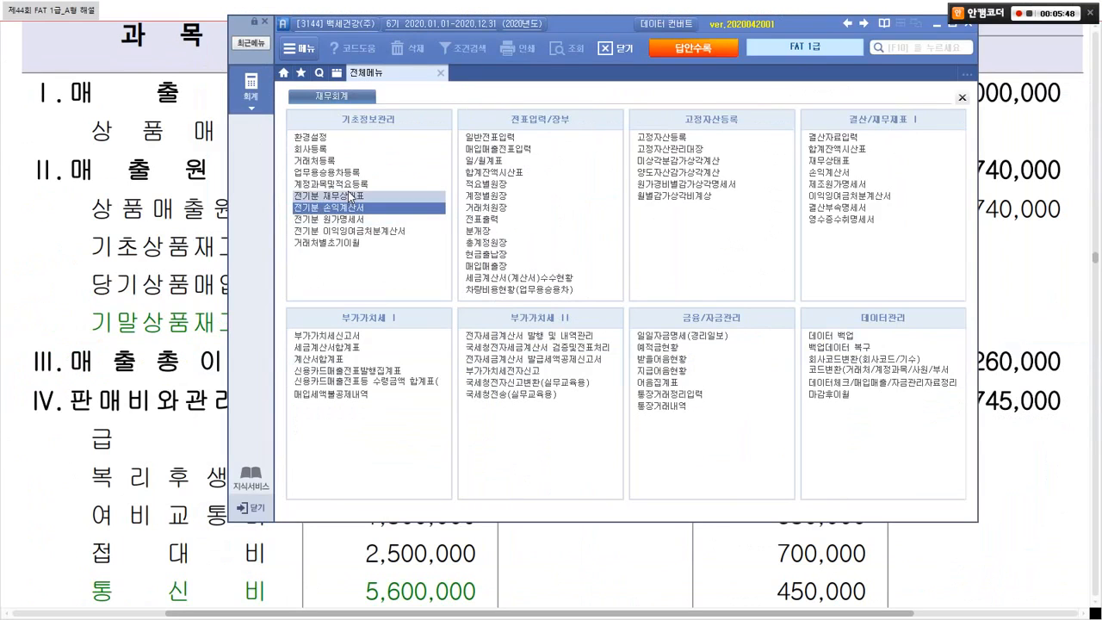
# Step: Open 전기분 재무상태표 and search for the 상품 account row
pyautogui.click(355, 197)
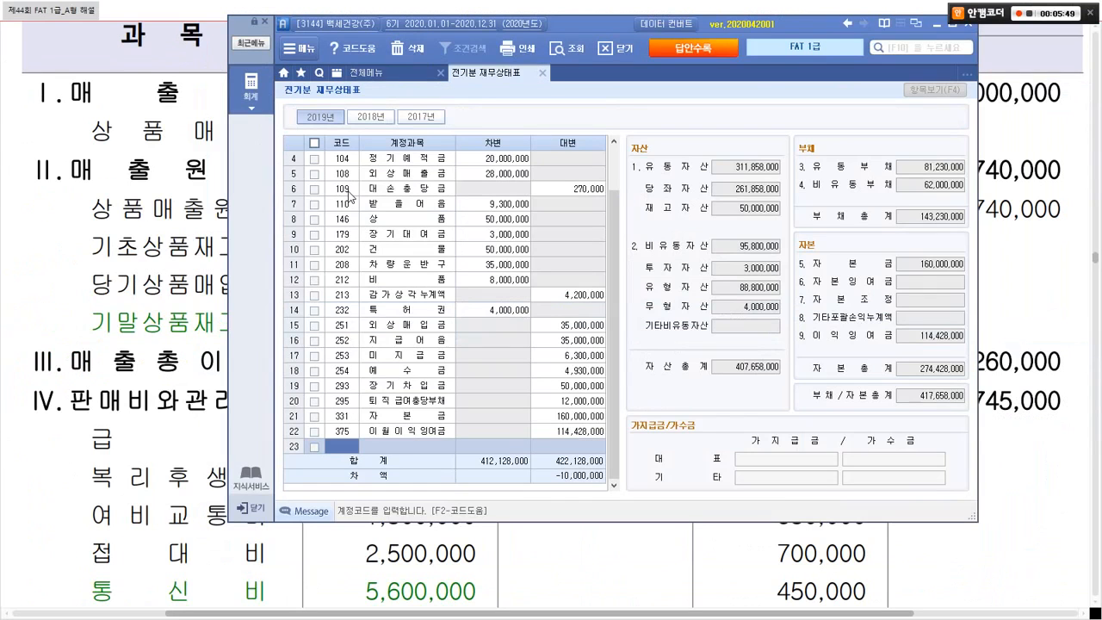
pyautogui.click(325, 276)
pyautogui.hotkey('ctrl', 'f')
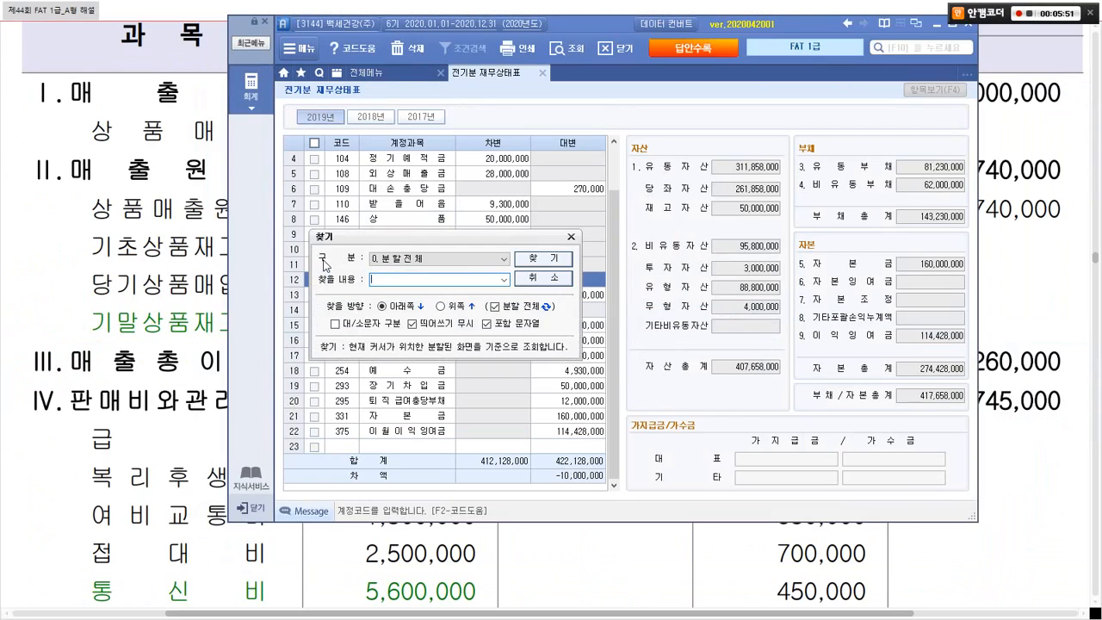
pyautogui.write('사ㅇ품')
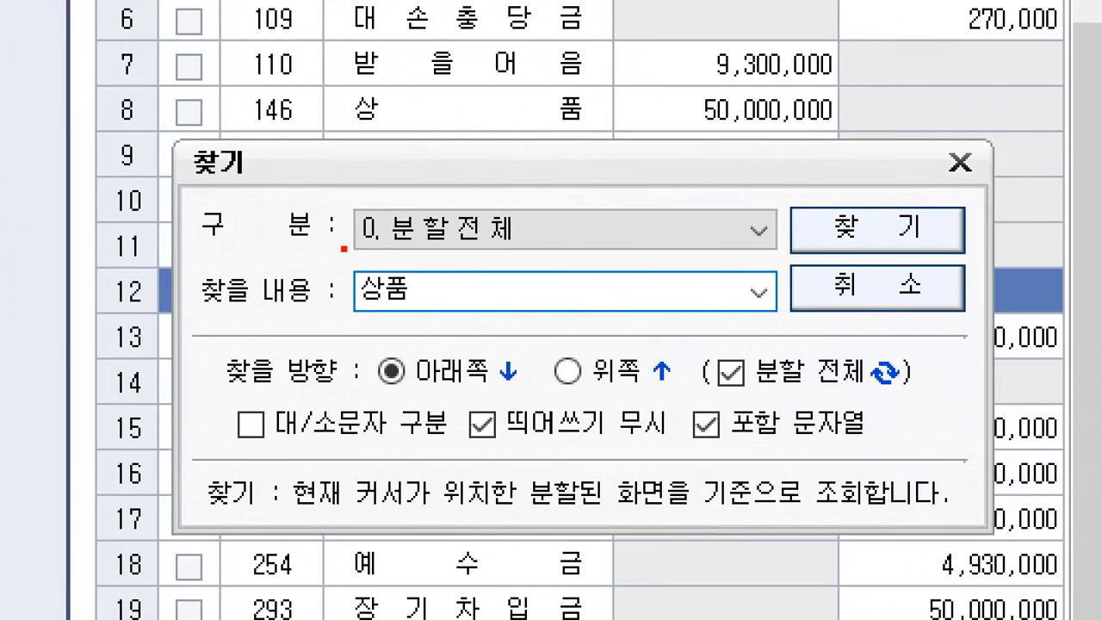
pyautogui.moveTo(344, 249)
pyautogui.mouseDown()
pyautogui.moveTo(481, 306)
pyautogui.moveTo(491, 339)
pyautogui.mouseUp()
pyautogui.press('Escape')
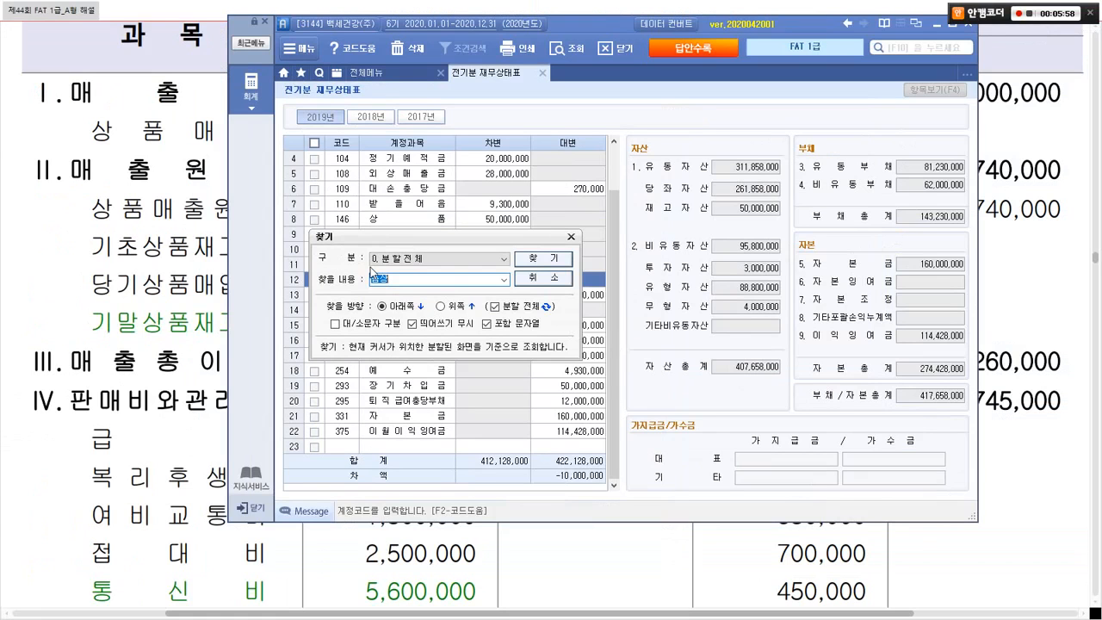
pyautogui.press('Return')
pyautogui.click(616, 348)
pyautogui.press('Return')
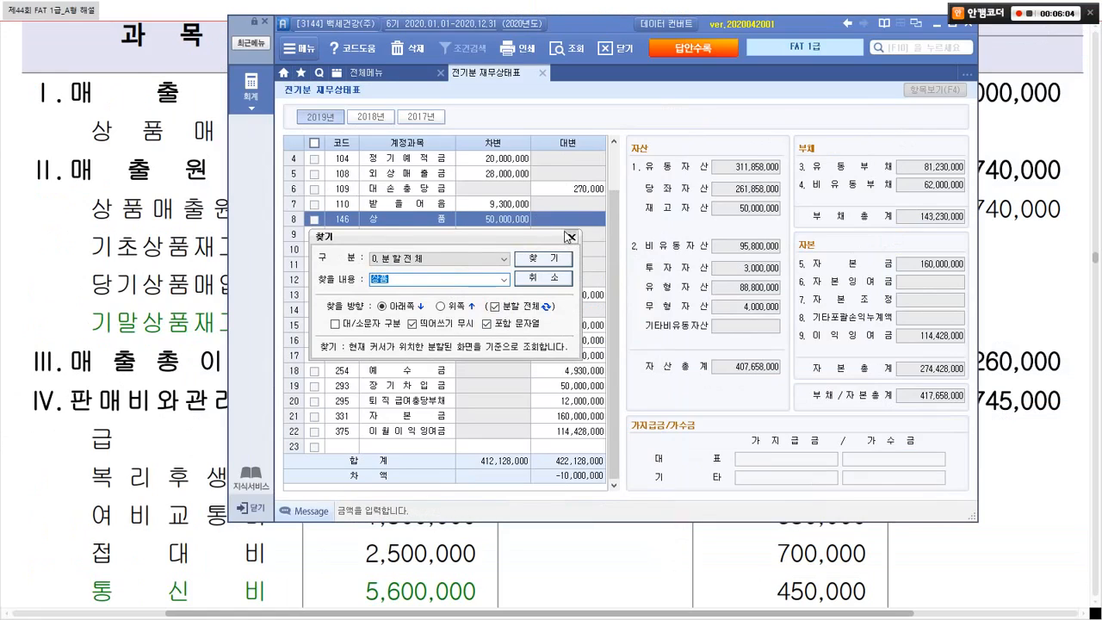
pyautogui.click(571, 237)
pyautogui.hotkey('alt', 'Tab')
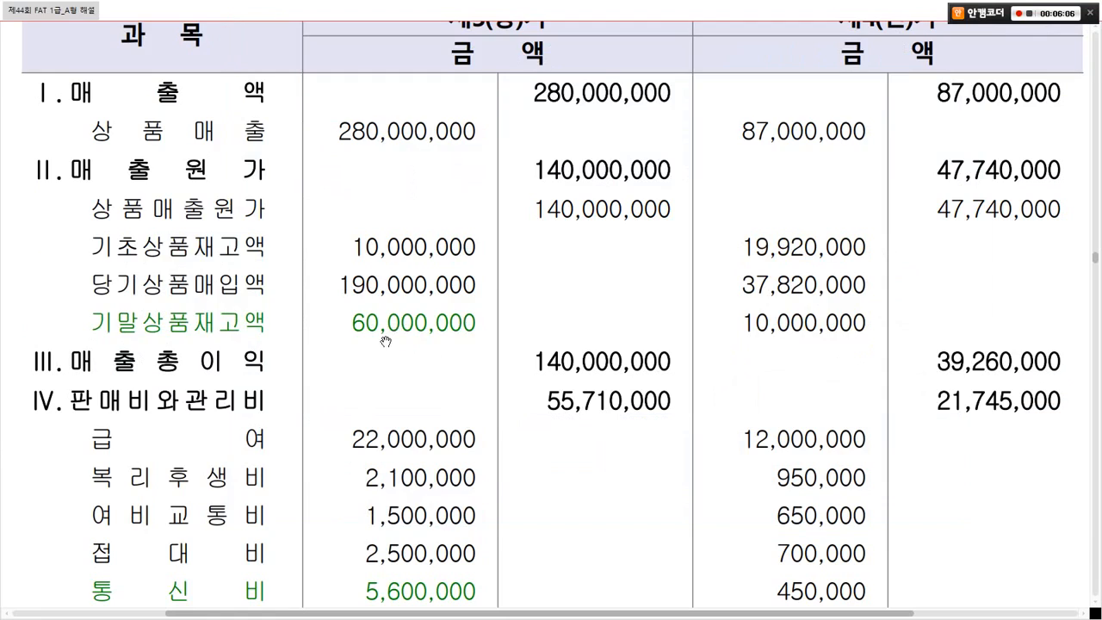
pyautogui.hotkey('alt', 'Tab')
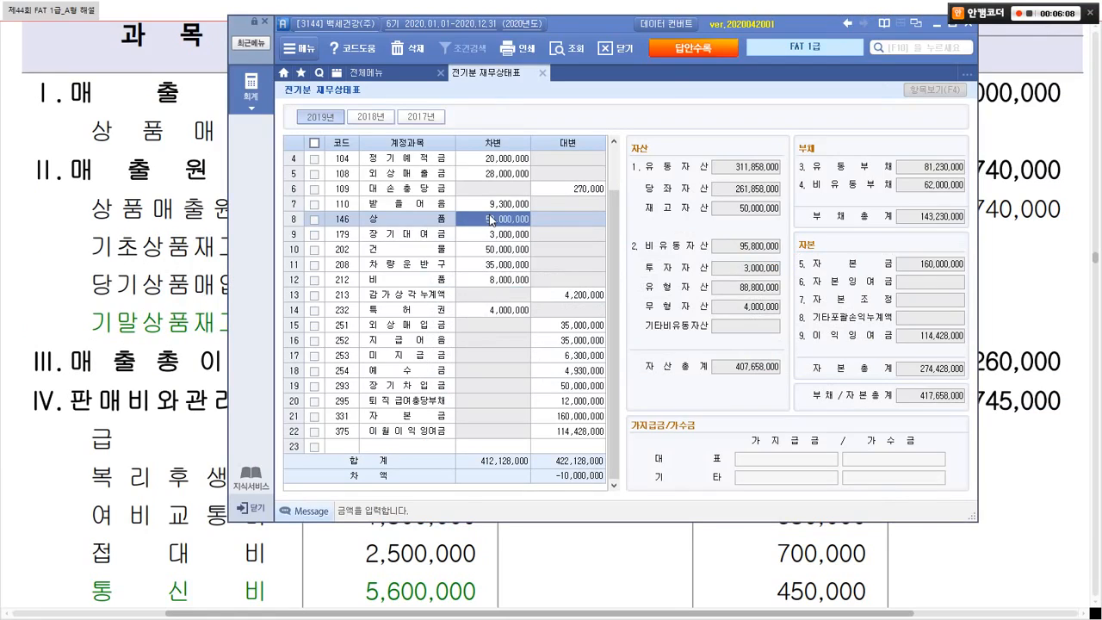
# Step: Enter 60,000,000 as the 상품 amount and close the balance sheet
pyautogui.write('60000000')
pyautogui.press('Return')
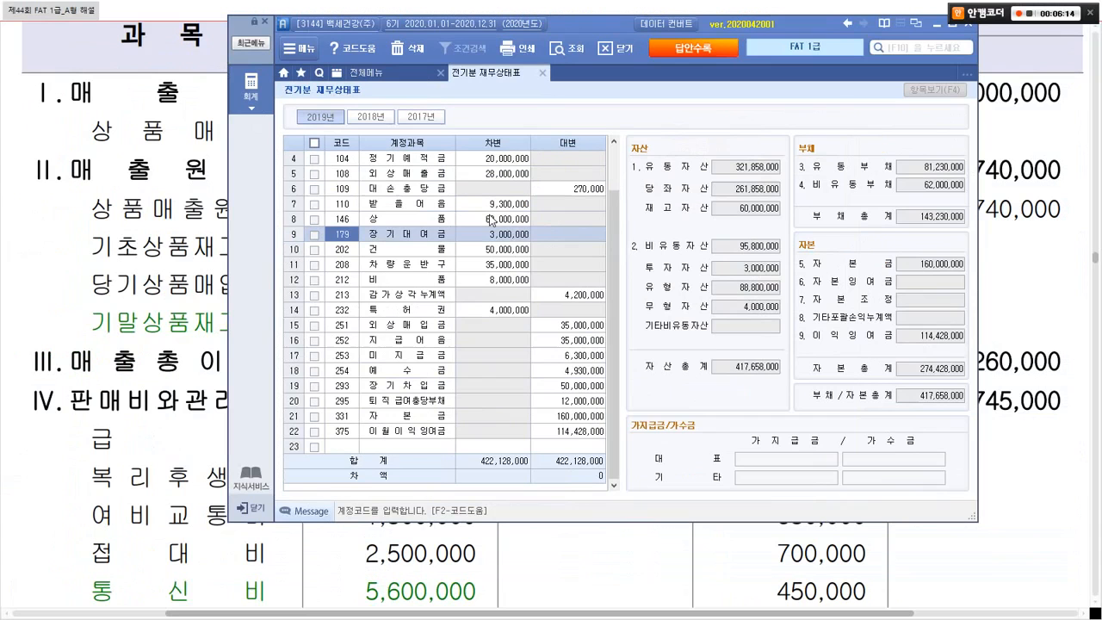
pyautogui.click(541, 72)
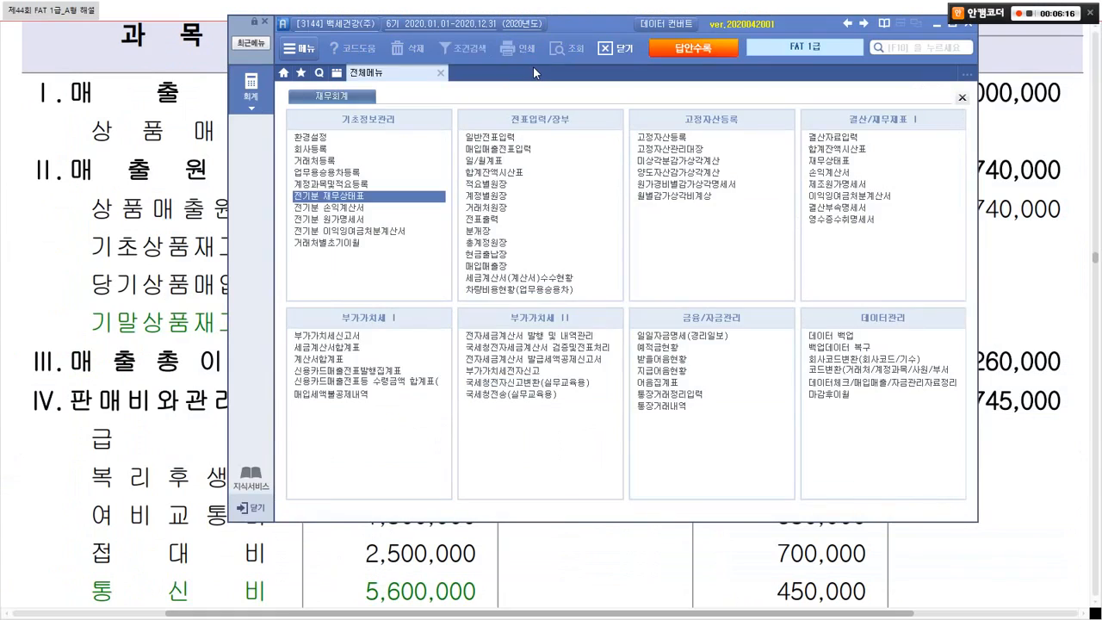
# Step: Replace the 150,000,000 상품매출원가 with 140,000,000 using the 60,000,000 ending inventory
pyautogui.click(353, 211)
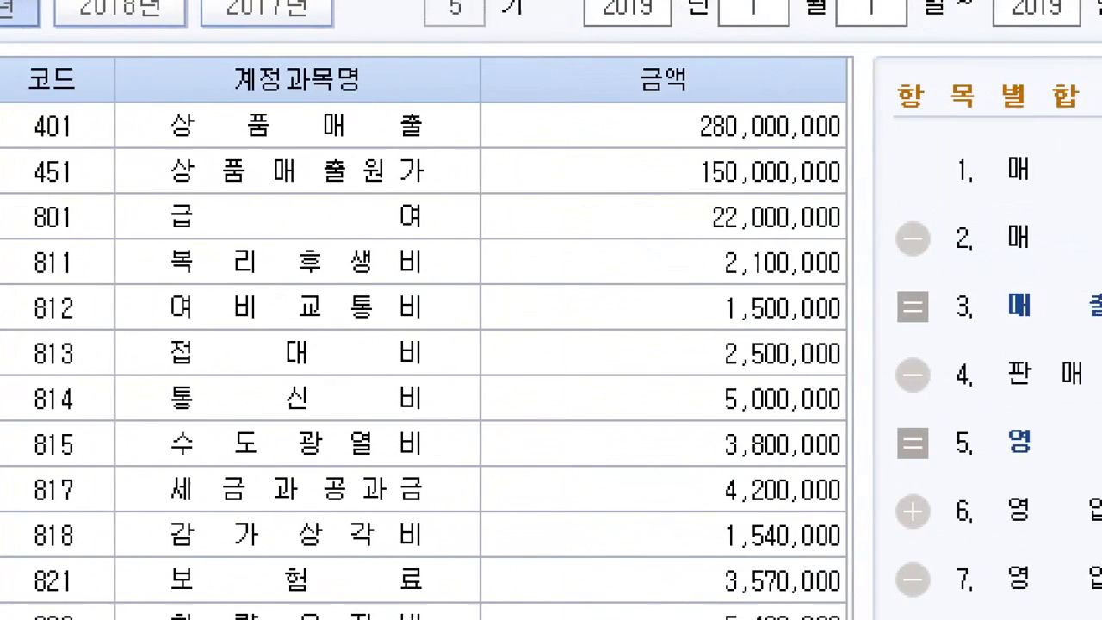
pyautogui.moveTo(41, 155); pyautogui.dragTo(344, 202)
pyautogui.moveTo(556, 138); pyautogui.dragTo(761, 204)
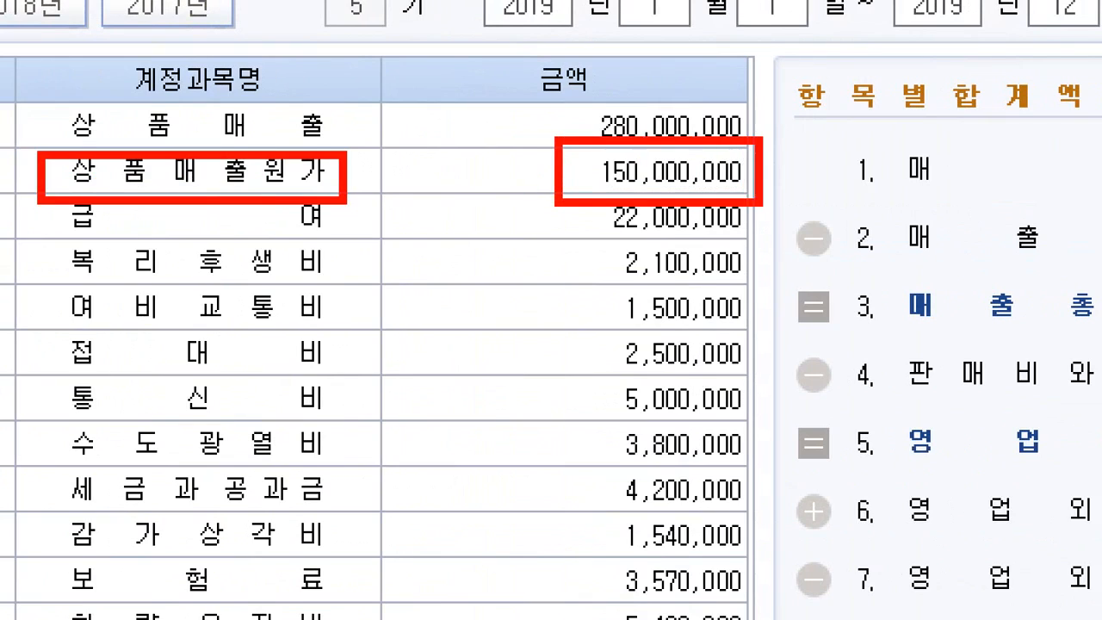
pyautogui.moveTo(714, 148); pyautogui.dragTo(775, 99)
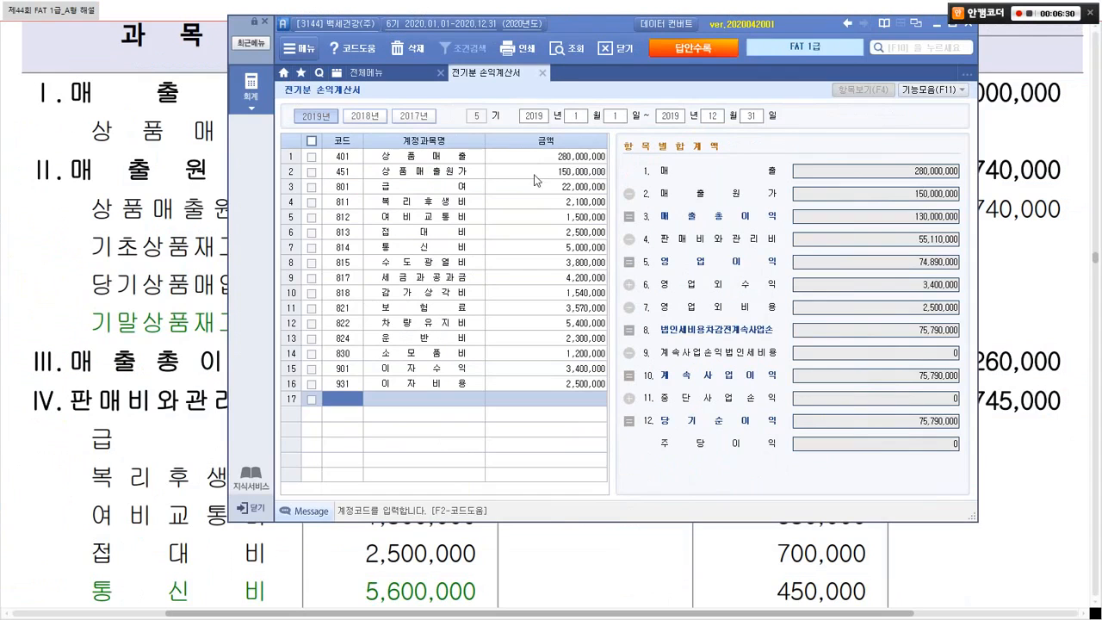
pyautogui.click(559, 171)
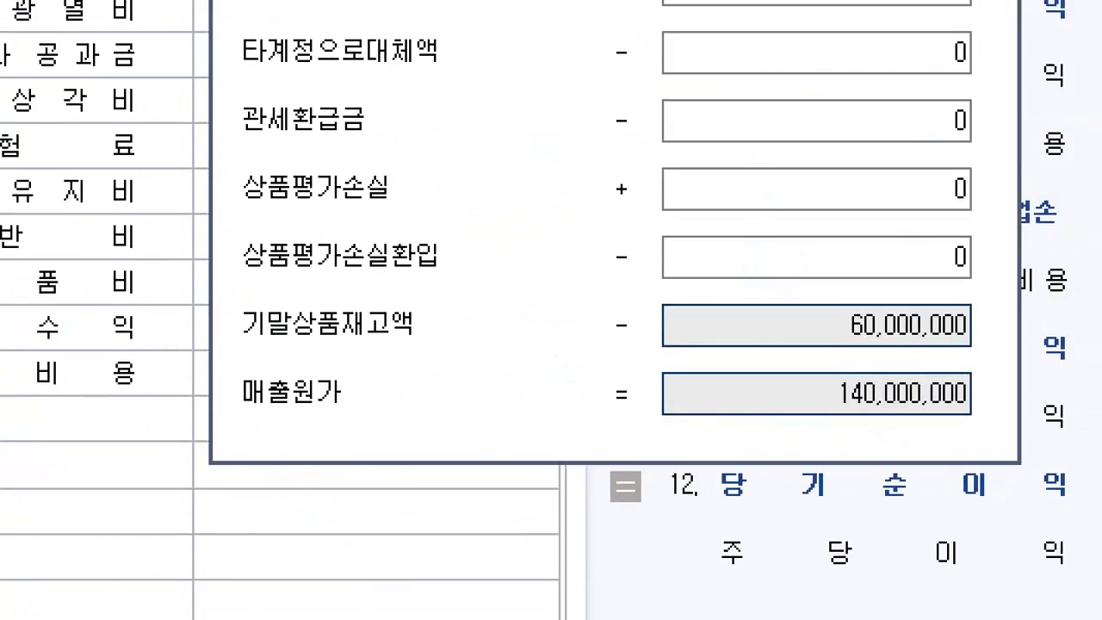
pyautogui.moveTo(213, 303)
pyautogui.mouseDown()
pyautogui.moveTo(1004, 361)
pyautogui.moveTo(1003, 375)
pyautogui.mouseUp()
pyautogui.moveTo(879, 355)
pyautogui.mouseDown()
pyautogui.moveTo(829, 368)
pyautogui.moveTo(904, 332)
pyautogui.moveTo(899, 359)
pyautogui.mouseUp()
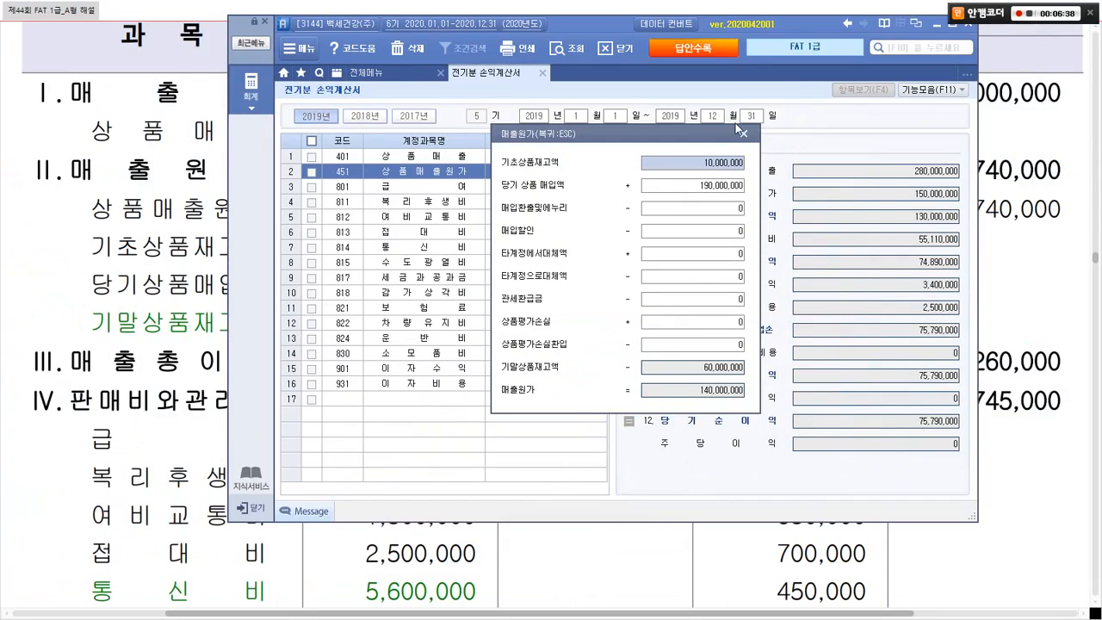
pyautogui.click(739, 130)
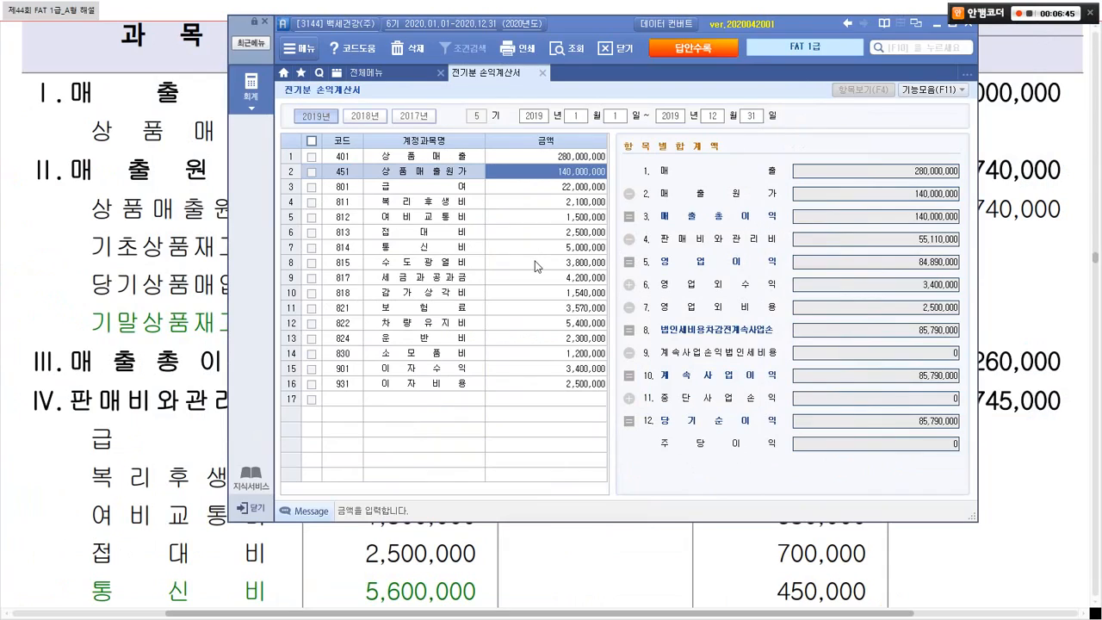
# Step: Change 814 통신비 to 5,600,000 and compare the totals with the answer
pyautogui.hotkey('alt', 'Tab')
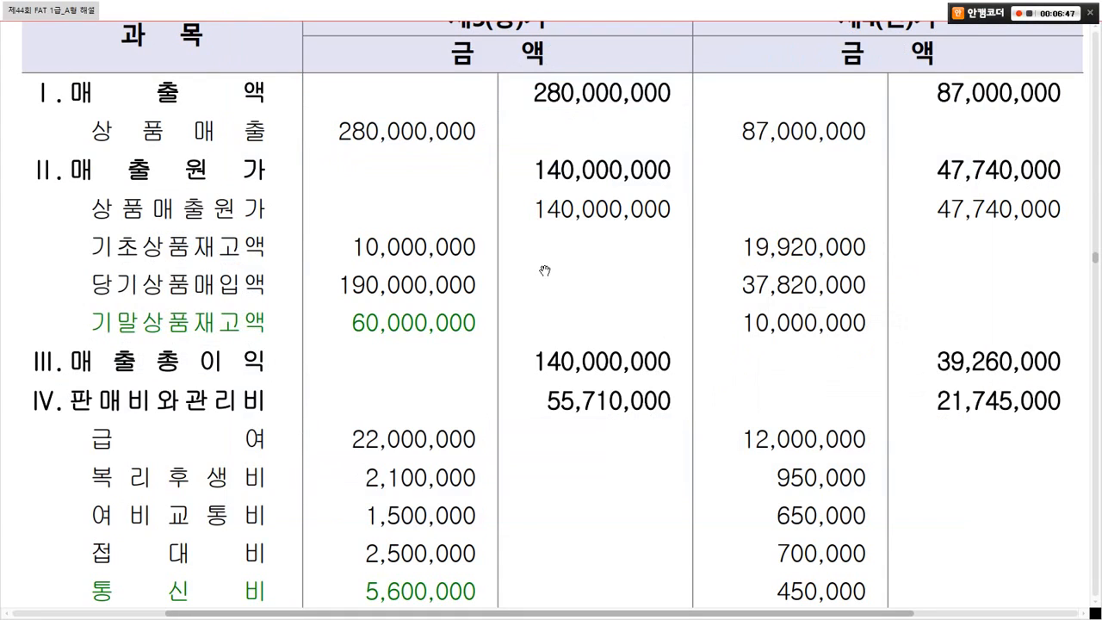
pyautogui.scroll(-6, 545, 270)
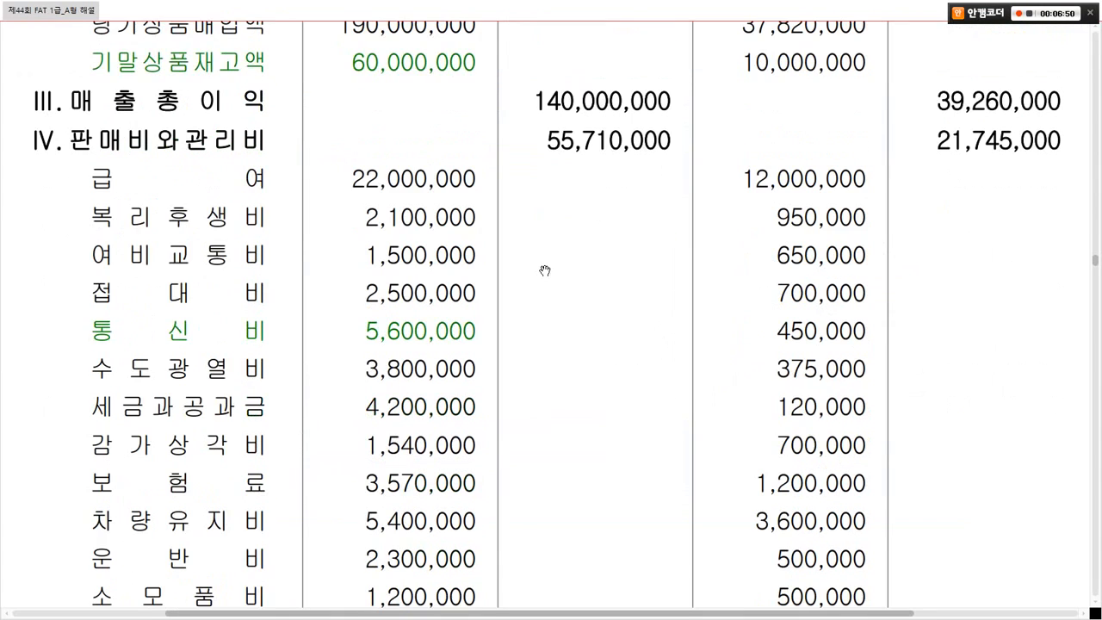
pyautogui.hotkey('alt', 'Tab')
pyautogui.click(544, 249)
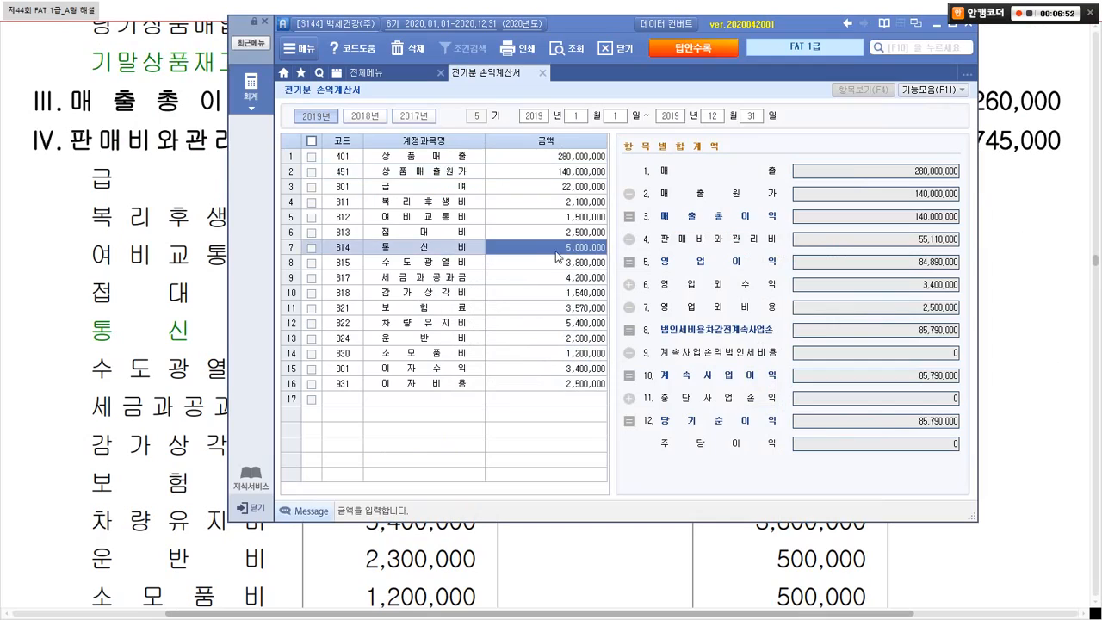
pyautogui.hotkey('alt', 'Tab')
pyautogui.hotkey('alt', 'Tab')
pyautogui.write('58')
pyautogui.press('Return')
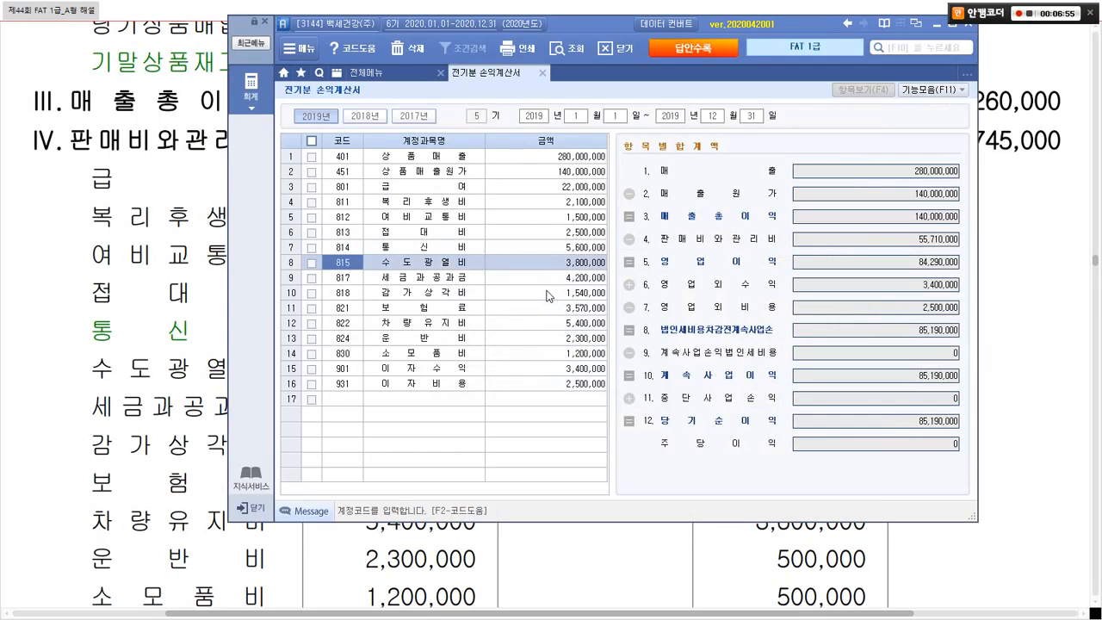
pyautogui.hotkey('alt', 'Tab')
pyautogui.scroll(-5, 551, 307)
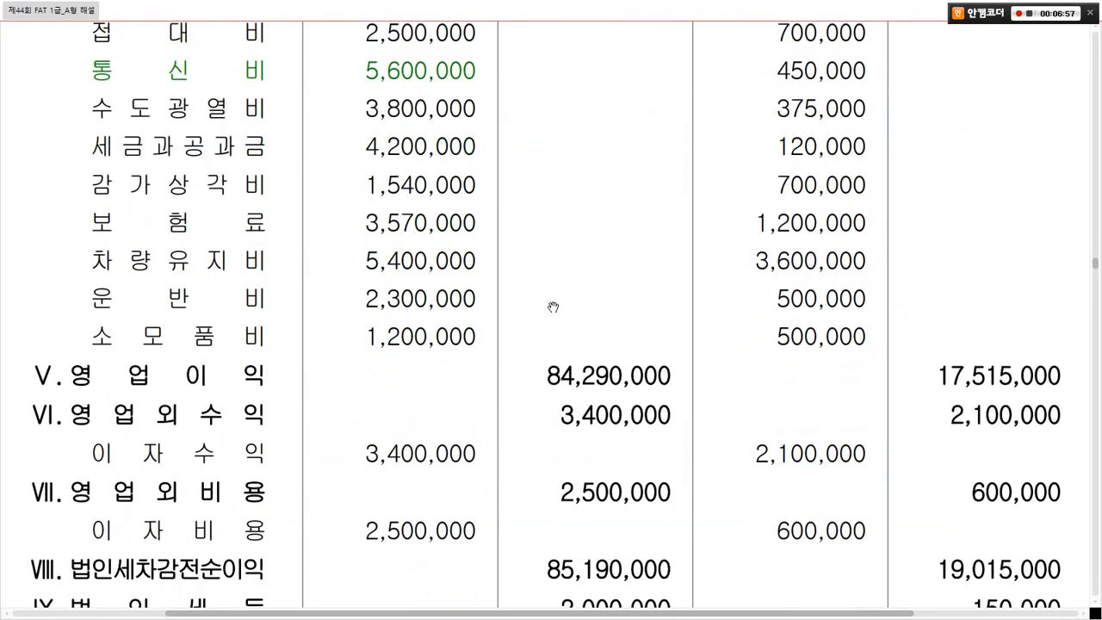
pyautogui.hotkey('alt', 'Tab')
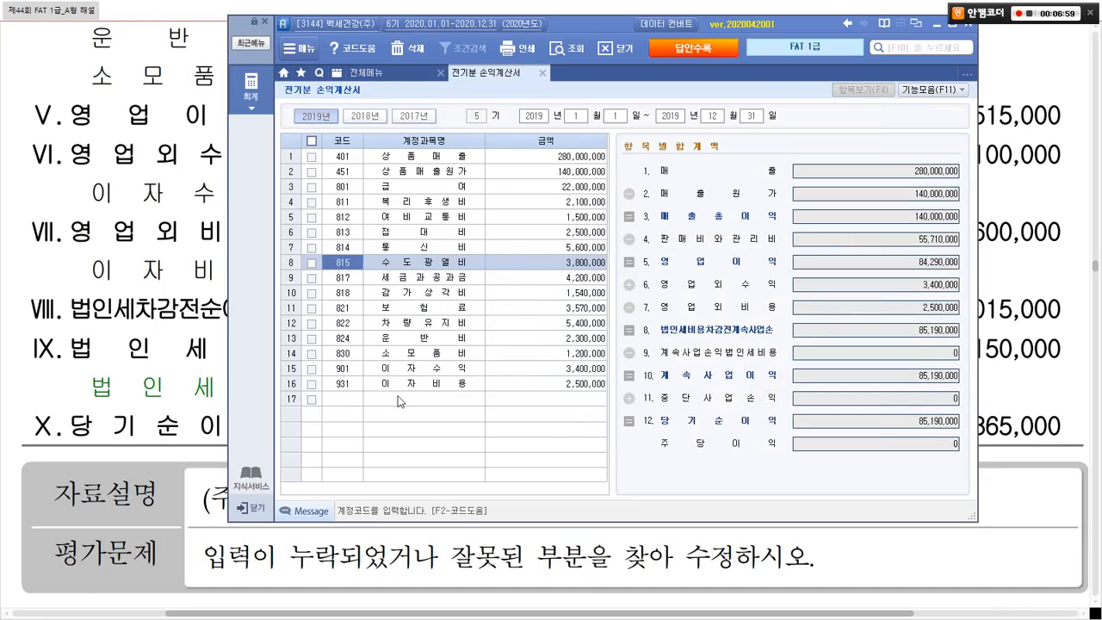
pyautogui.click(339, 397)
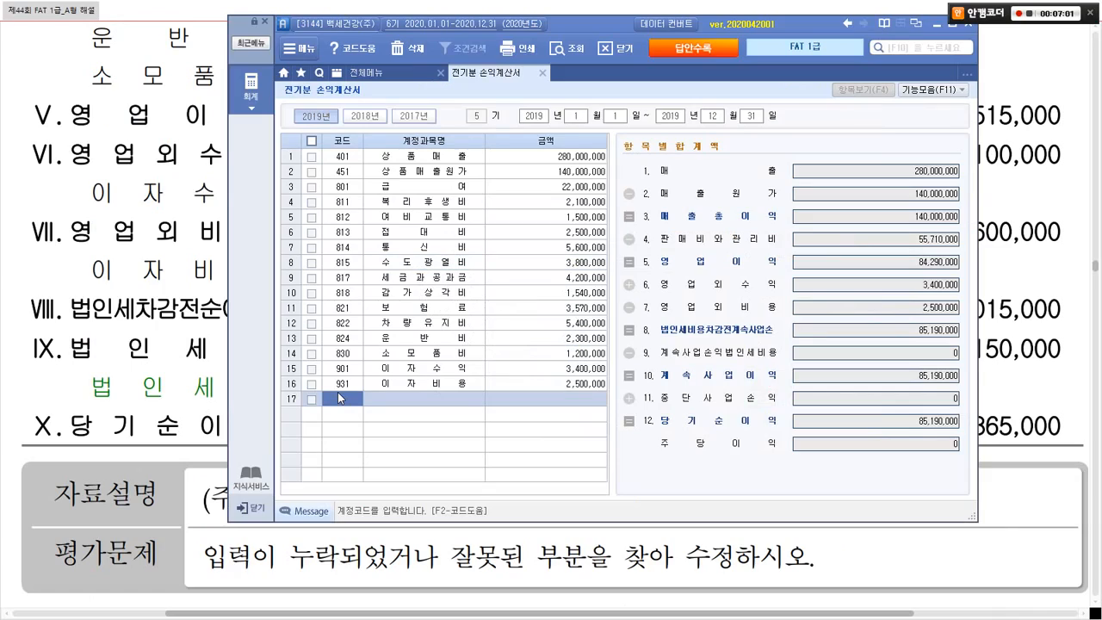
# Step: Add account 998 법인세등 with 2,000,000 in row 17
pyautogui.click(340, 398)
pyautogui.write('998')
pyautogui.press('Return')
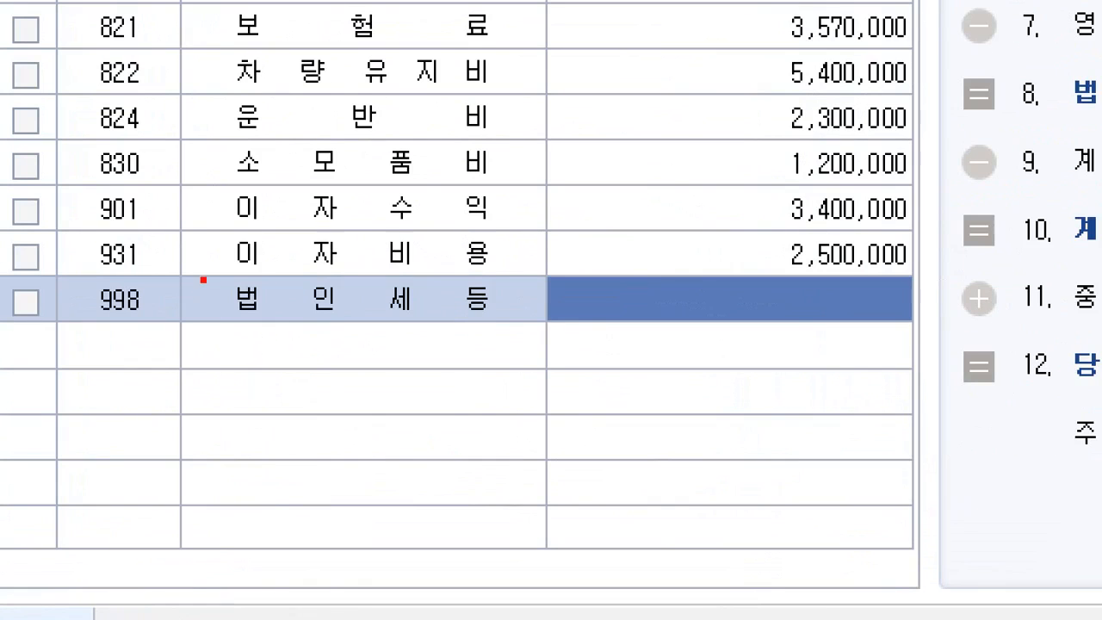
pyautogui.moveTo(203, 279); pyautogui.dragTo(523, 324)
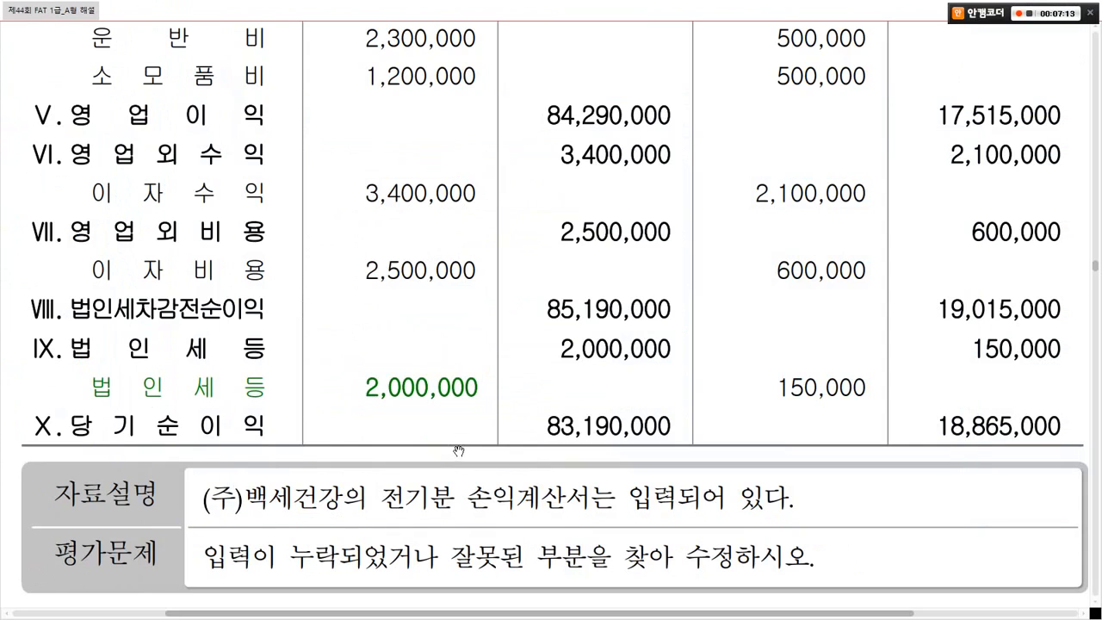
pyautogui.hotkey('alt', 'Tab')
pyautogui.write('2000000')
pyautogui.press('Return')
# Step: Verify 당기순이익 of 83,190,000 against the answer and close the income statement
pyautogui.moveTo(32, 405)
pyautogui.mouseDown()
pyautogui.moveTo(121, 426)
pyautogui.moveTo(686, 465)
pyautogui.moveTo(532, 407)
pyautogui.moveTo(639, 456)
pyautogui.mouseUp()
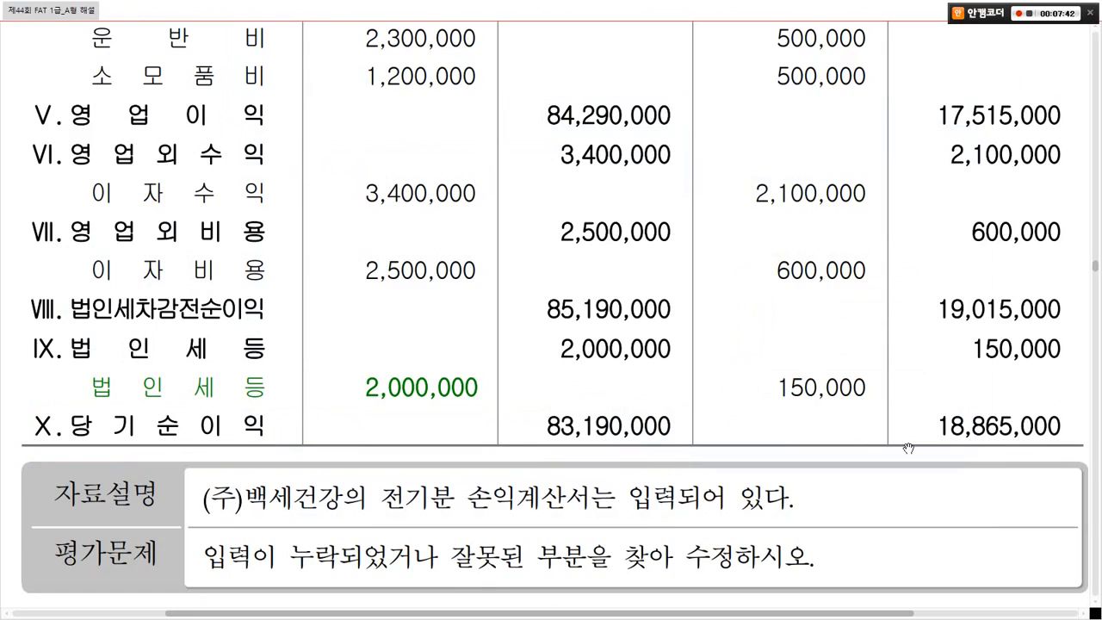
pyautogui.hotkey('alt', 'Tab')
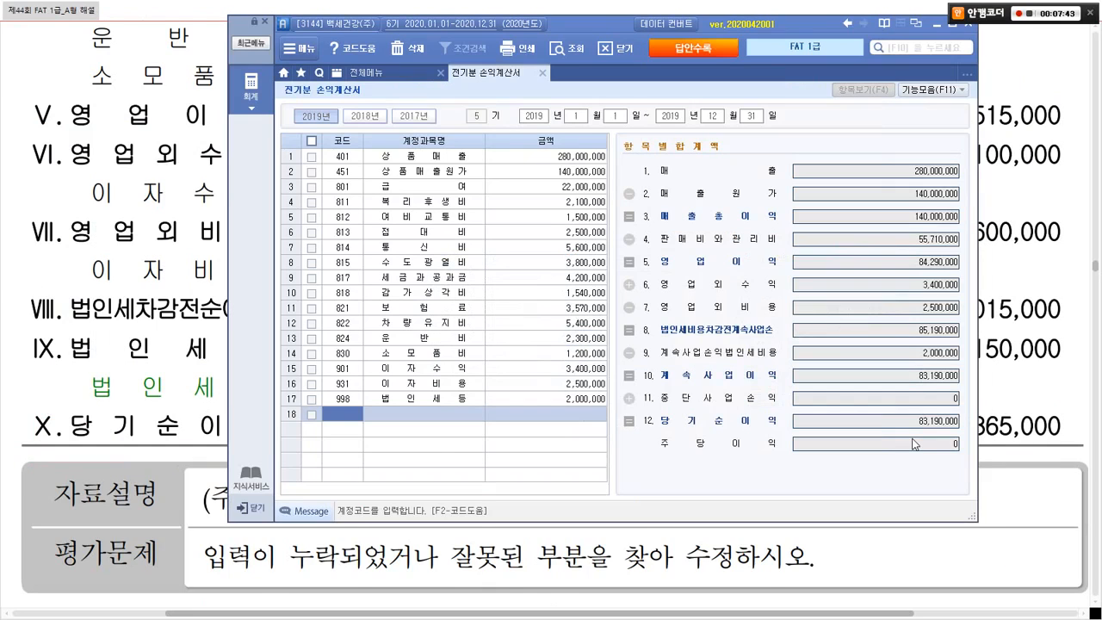
pyautogui.hotkey('ctrl', '1')
pyautogui.click(966, 439)
pyautogui.moveTo(50, 355)
pyautogui.mouseDown()
pyautogui.moveTo(355, 389)
pyautogui.moveTo(954, 426)
pyautogui.mouseUp()
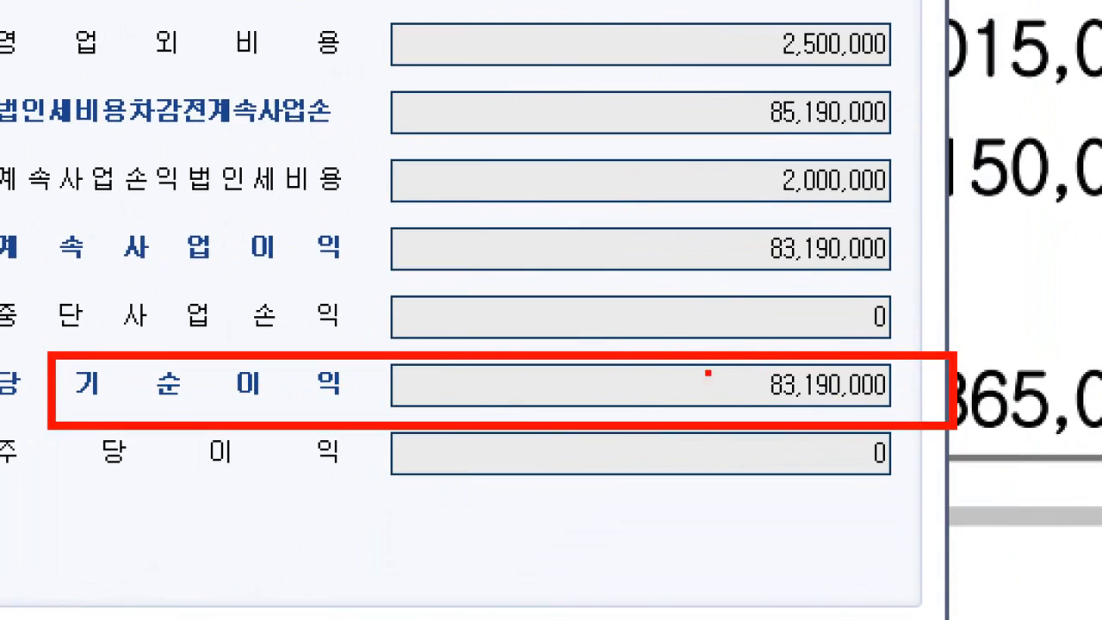
pyautogui.press('Escape')
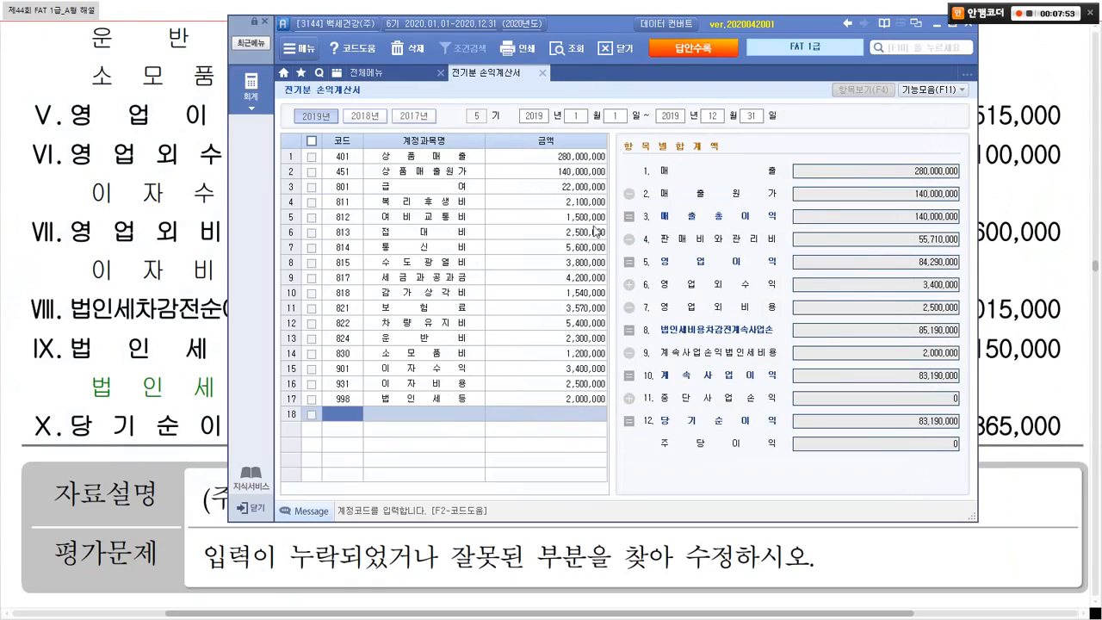
pyautogui.click(541, 73)
pyautogui.click(196, 270)
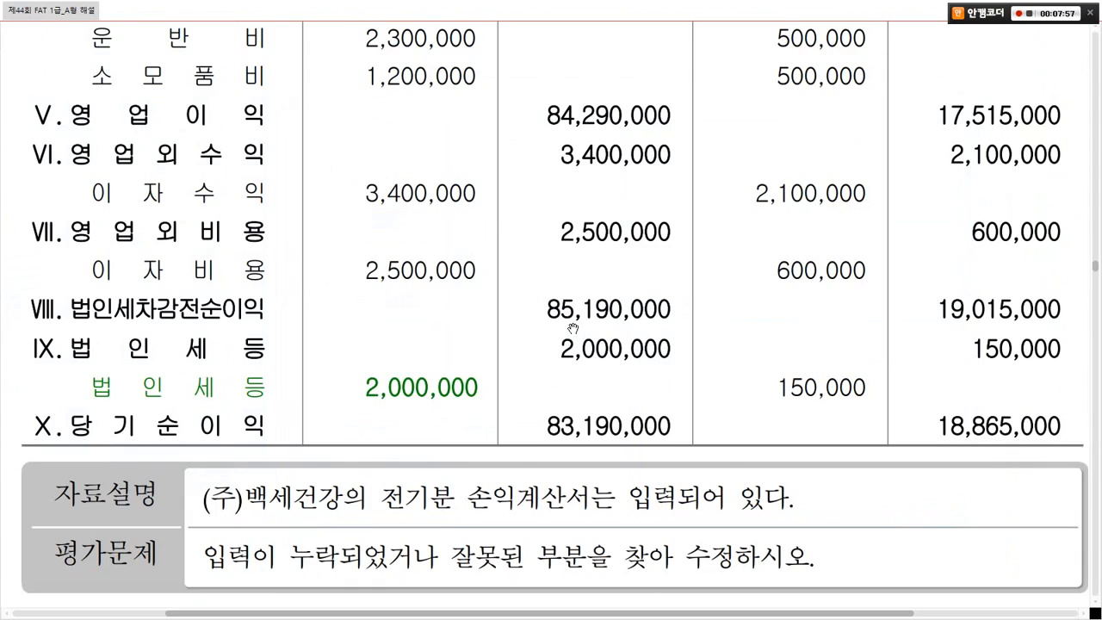
# Step: Scroll the PDF to problem 3 and open 거래처별초기이월 from the setup menu
pyautogui.scroll(-15, 573, 329)
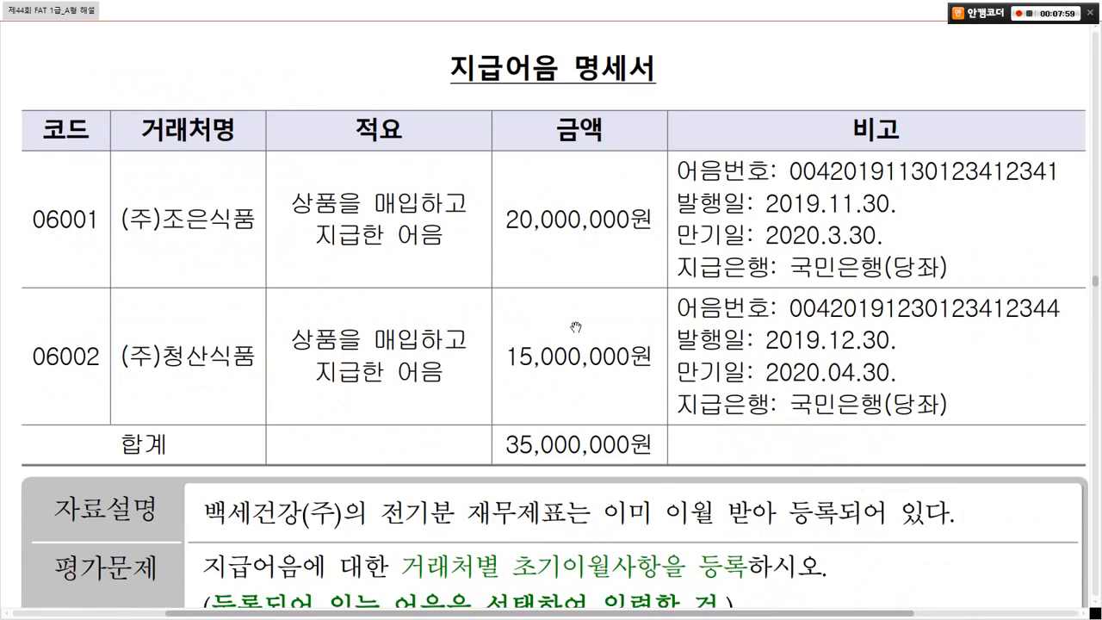
pyautogui.scroll(4, 575, 327)
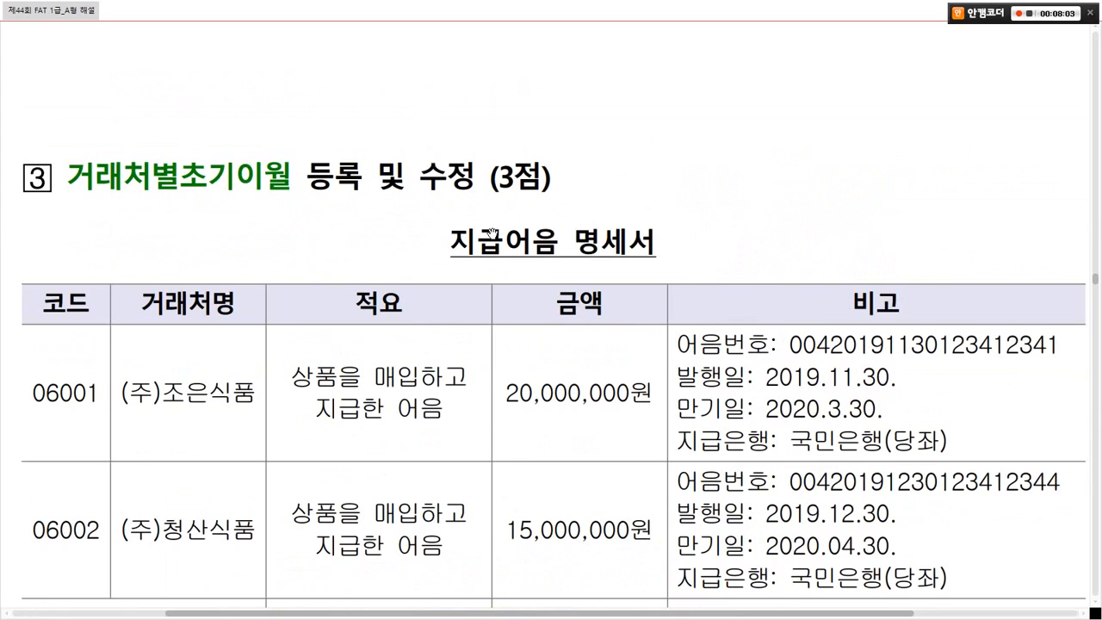
pyautogui.scroll(-2, 571, 287)
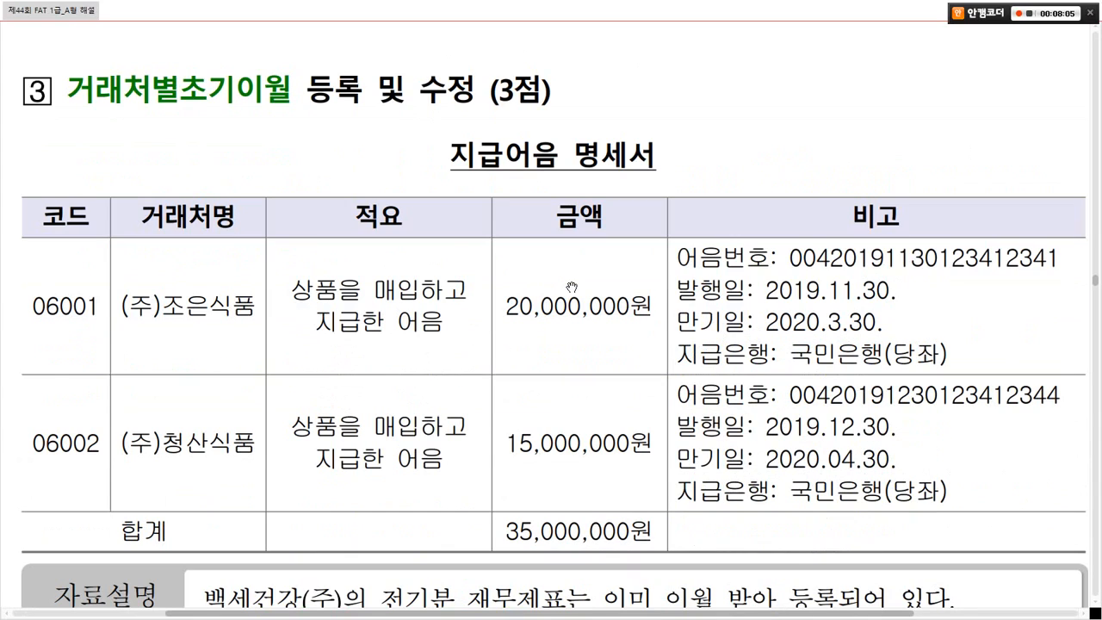
pyautogui.hotkey('alt', 'Tab')
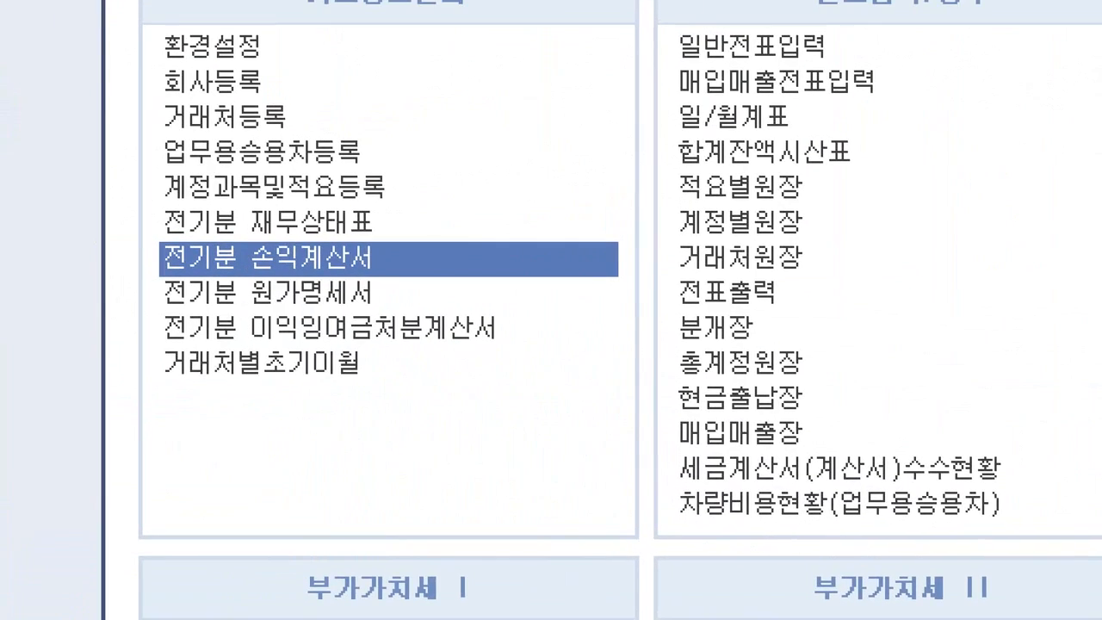
pyautogui.moveTo(103, 3)
pyautogui.mouseDown()
pyautogui.moveTo(467, 184)
pyautogui.moveTo(546, 435)
pyautogui.moveTo(556, 430)
pyautogui.mouseUp()
pyautogui.moveTo(129, 335); pyautogui.dragTo(394, 387)
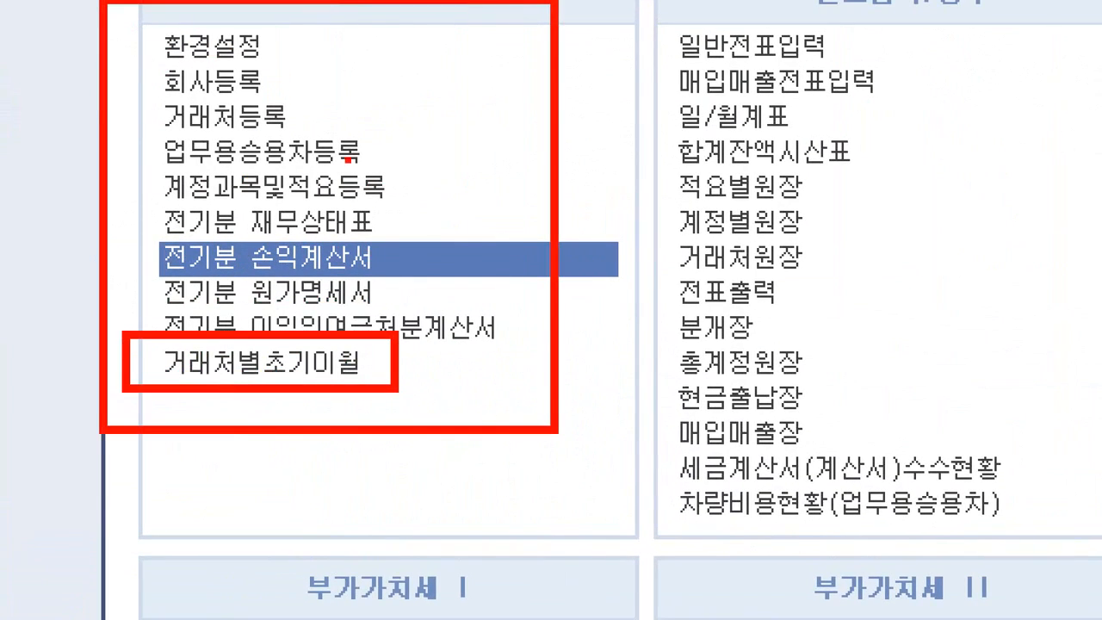
pyautogui.moveTo(378, 36)
pyautogui.mouseDown()
pyautogui.moveTo(511, 123)
pyautogui.moveTo(422, 316)
pyautogui.mouseUp()
pyautogui.click(424, 352)
pyautogui.click(338, 243)
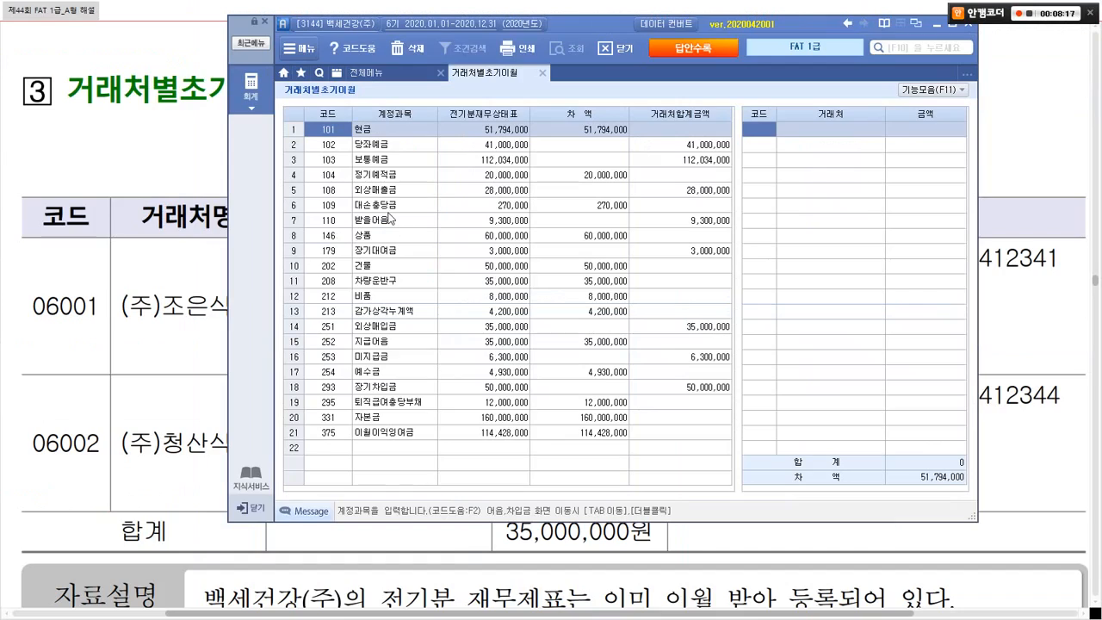
# Step: Find the 252 지급어음 account and open its vendor grid showing the 35,000,000 difference
pyautogui.click(366, 343)
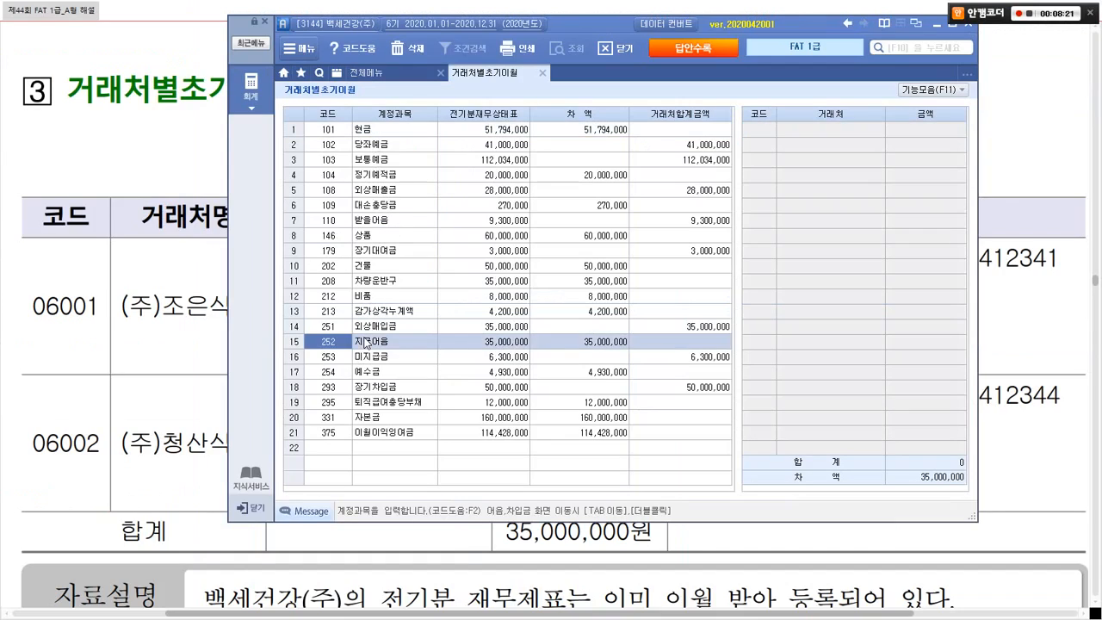
pyautogui.hotkey('ctrl', 'f')
pyautogui.write('지급')
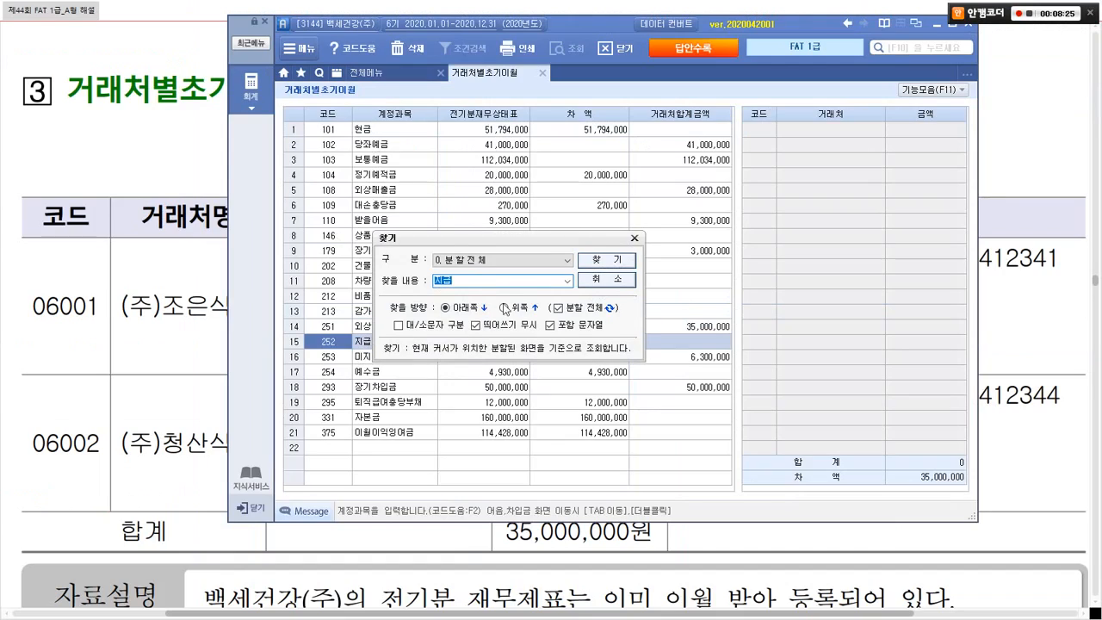
pyautogui.click(603, 260)
pyautogui.click(635, 239)
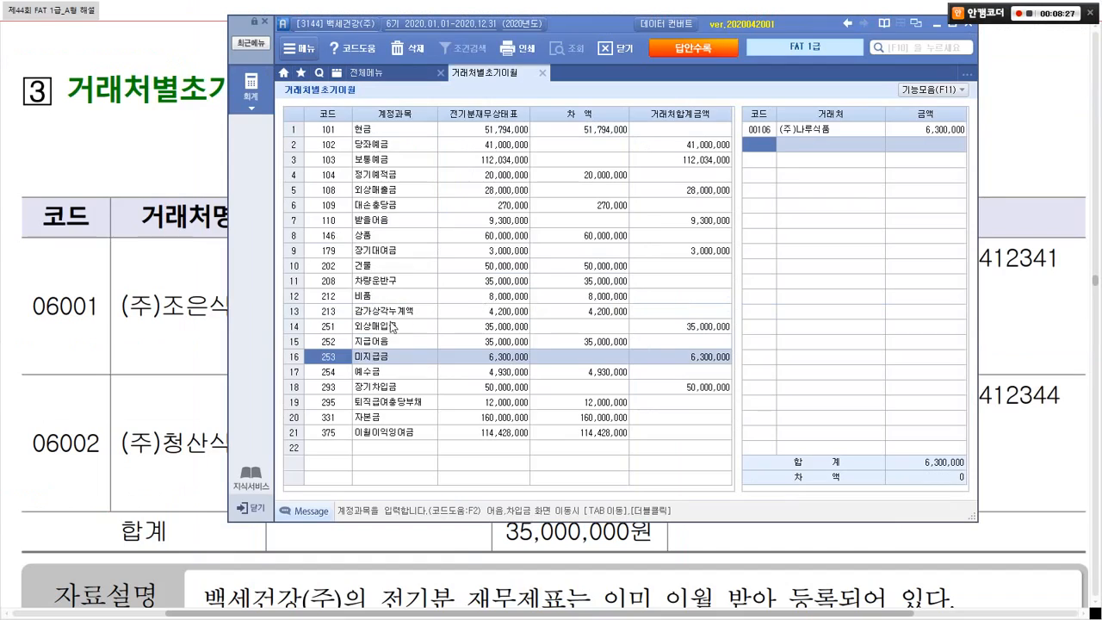
pyautogui.click(380, 339)
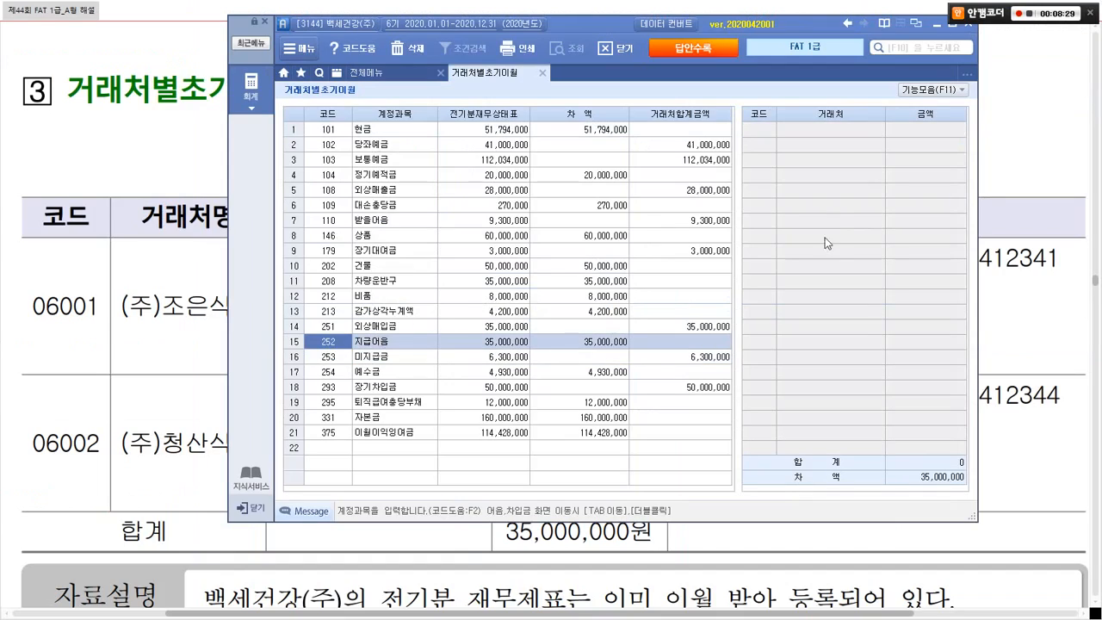
pyautogui.moveTo(752, 112)
pyautogui.mouseDown()
pyautogui.moveTo(843, 152)
pyautogui.moveTo(985, 274)
pyautogui.mouseUp()
pyautogui.moveTo(883, 201)
pyautogui.mouseDown()
pyautogui.moveTo(804, 165)
pyautogui.moveTo(888, 184)
pyautogui.moveTo(878, 205)
pyautogui.mouseUp()
pyautogui.doubleClick(365, 342)
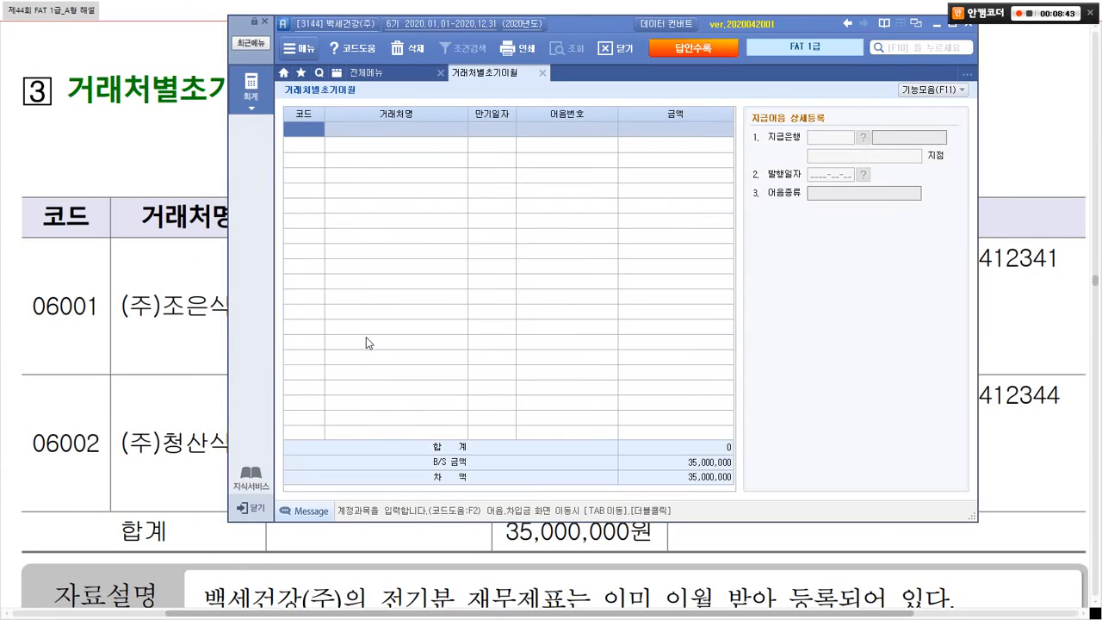
# Step: Enter vendor code 06001 with due date 2020-03-30 in the first 지급어음 row
pyautogui.write('06001')
pyautogui.press('Return')
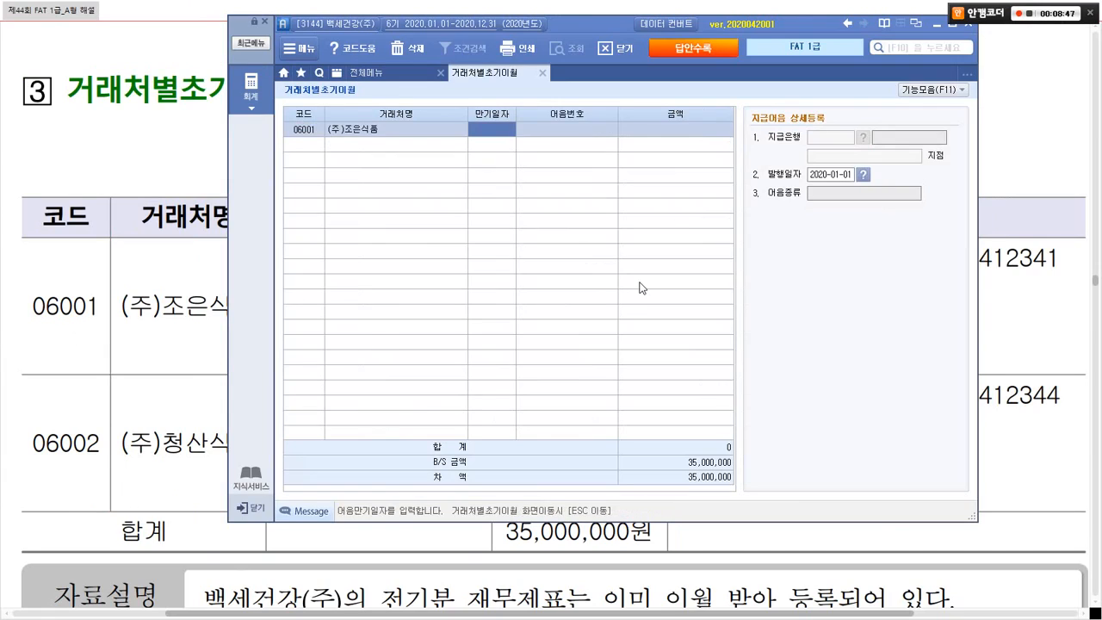
pyautogui.hotkey('alt', 'Tab')
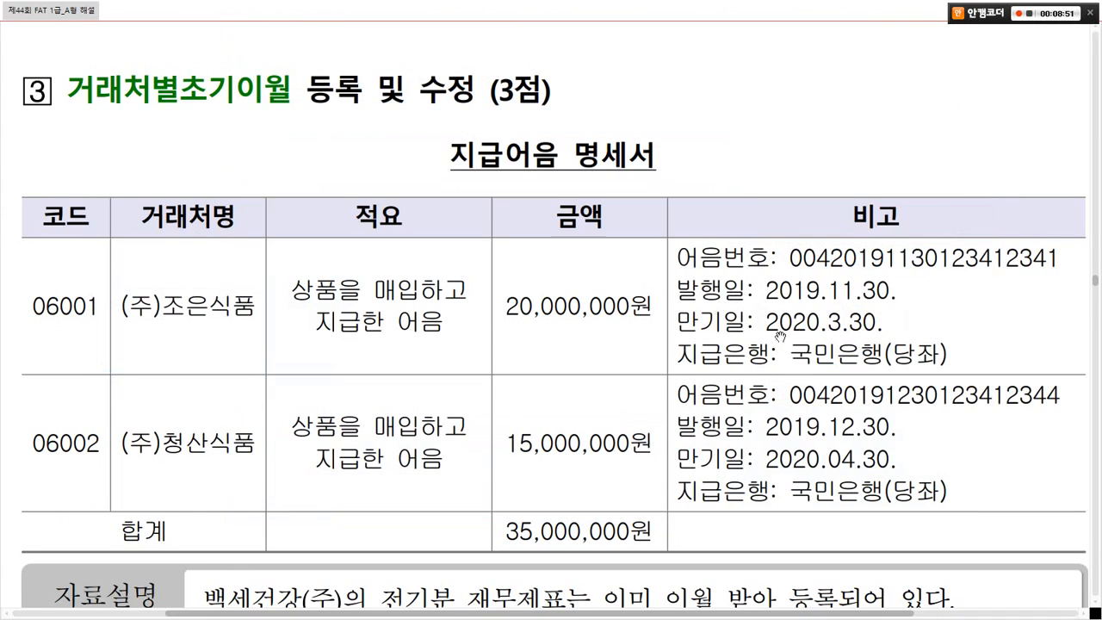
pyautogui.hotkey('alt', 'Tab')
pyautogui.write('20')
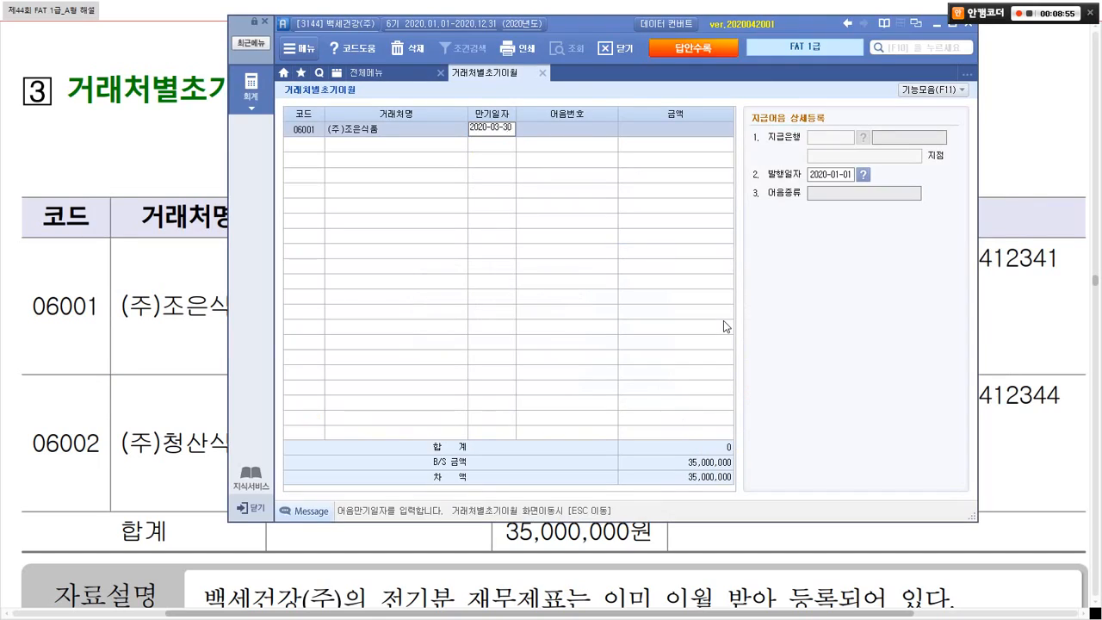
pyautogui.press('Return')
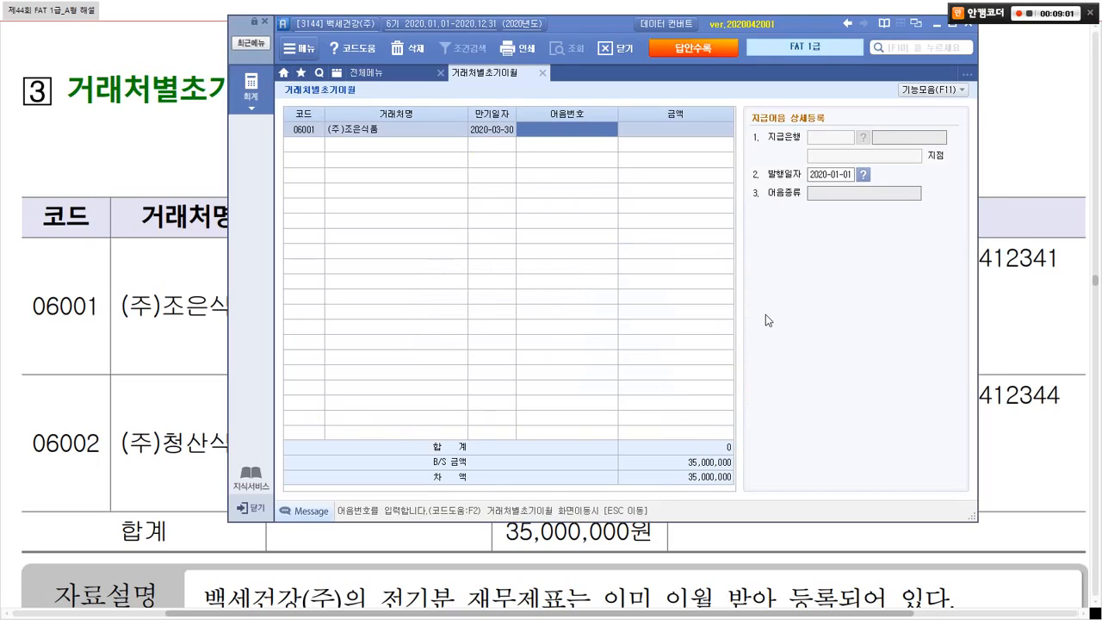
# Step: Pick (주)조은식품's registered note dated 2019-11-30 from the F2 code help list
pyautogui.press('F2')
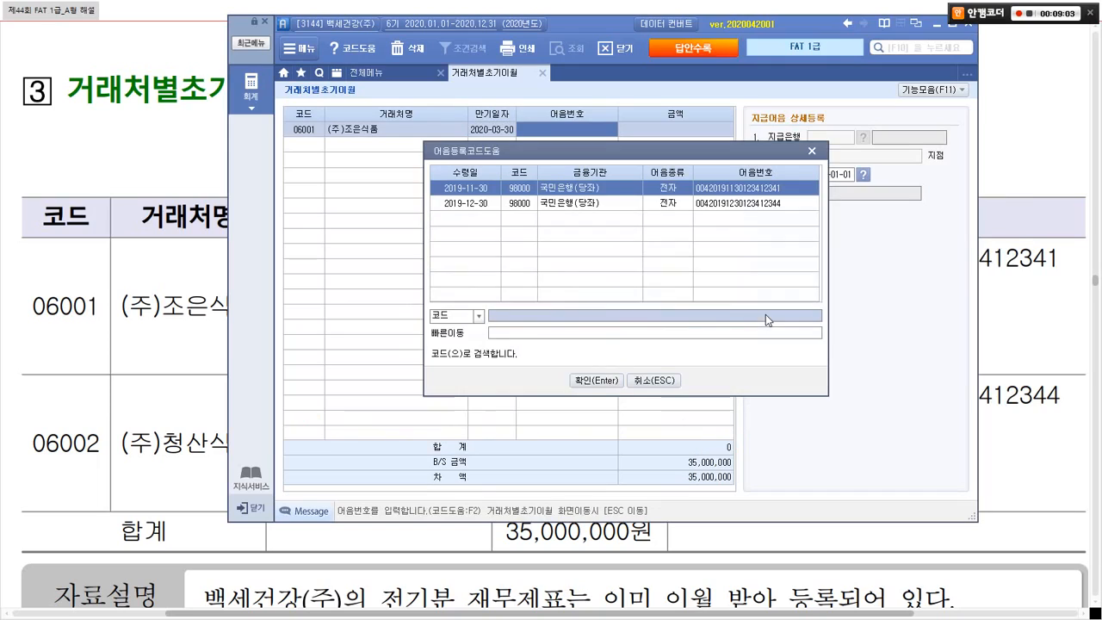
pyautogui.hotkey('alt', 'Tab')
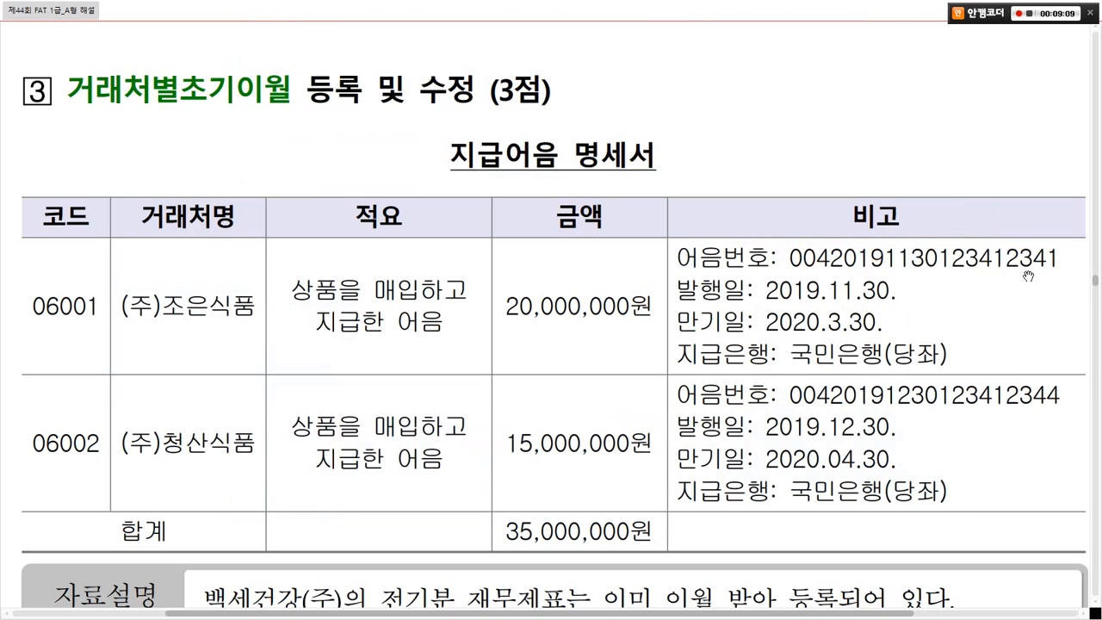
pyautogui.hotkey('alt', 'Tab')
pyautogui.hotkey('ctrl', '1')
pyautogui.click(797, 183)
pyautogui.moveTo(666, 167)
pyautogui.mouseDown()
pyautogui.moveTo(725, 169)
pyautogui.moveTo(807, 217)
pyautogui.mouseUp()
pyautogui.press('Escape')
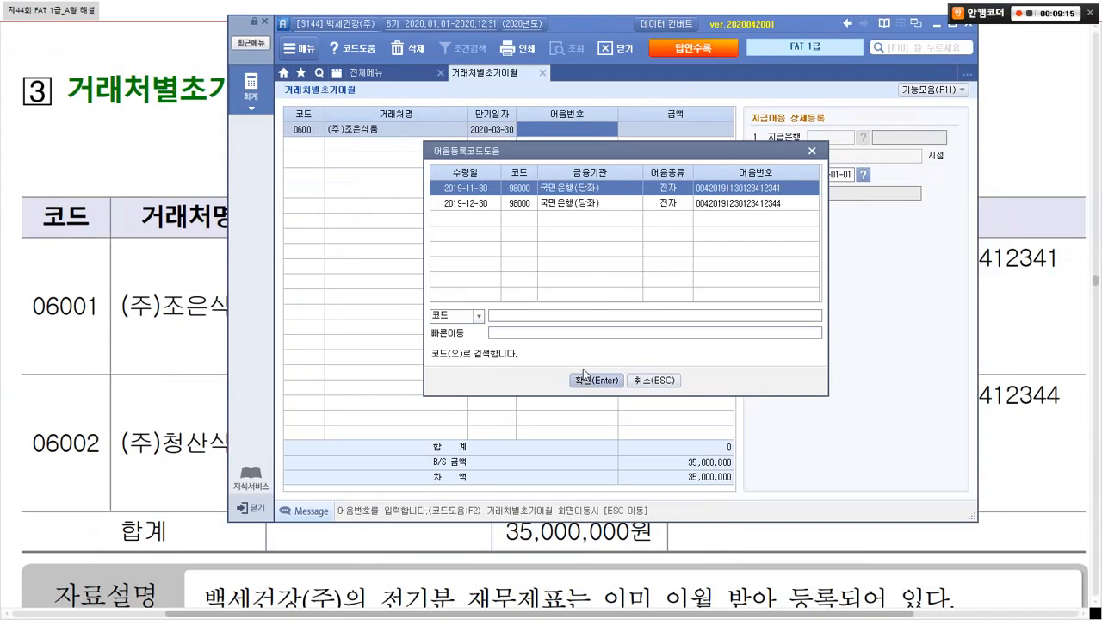
pyautogui.click(584, 380)
# Step: Enter the 20,000,000 amount and the note's issue date, leaving a 15,000,000 difference
pyautogui.hotkey('alt', 'Tab')
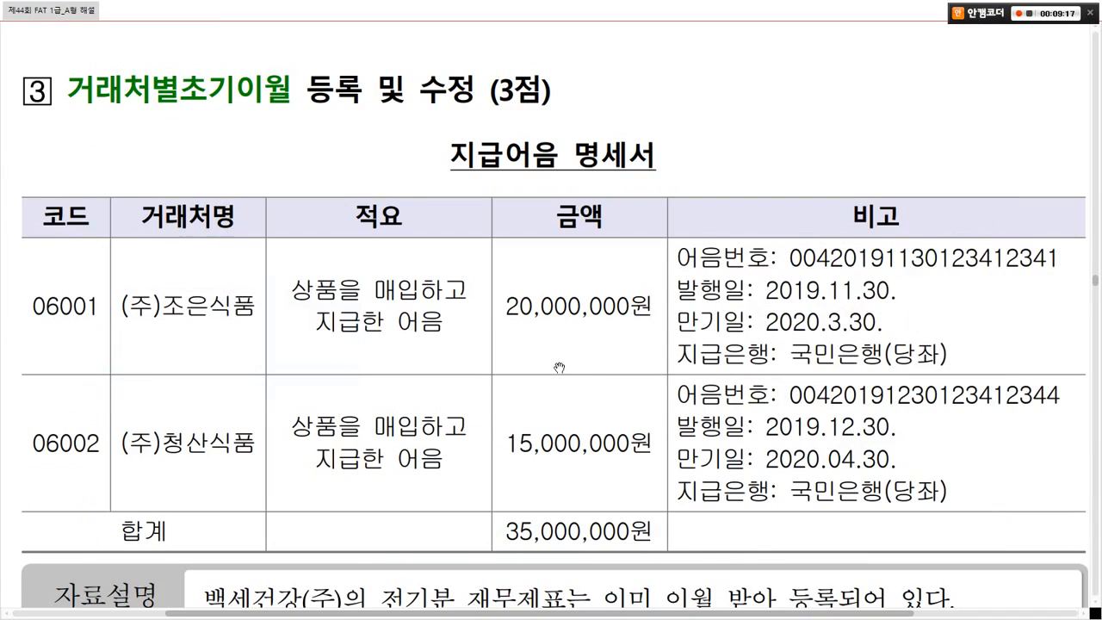
pyautogui.hotkey('alt', 'Tab')
pyautogui.write('20000000')
pyautogui.press('Return')
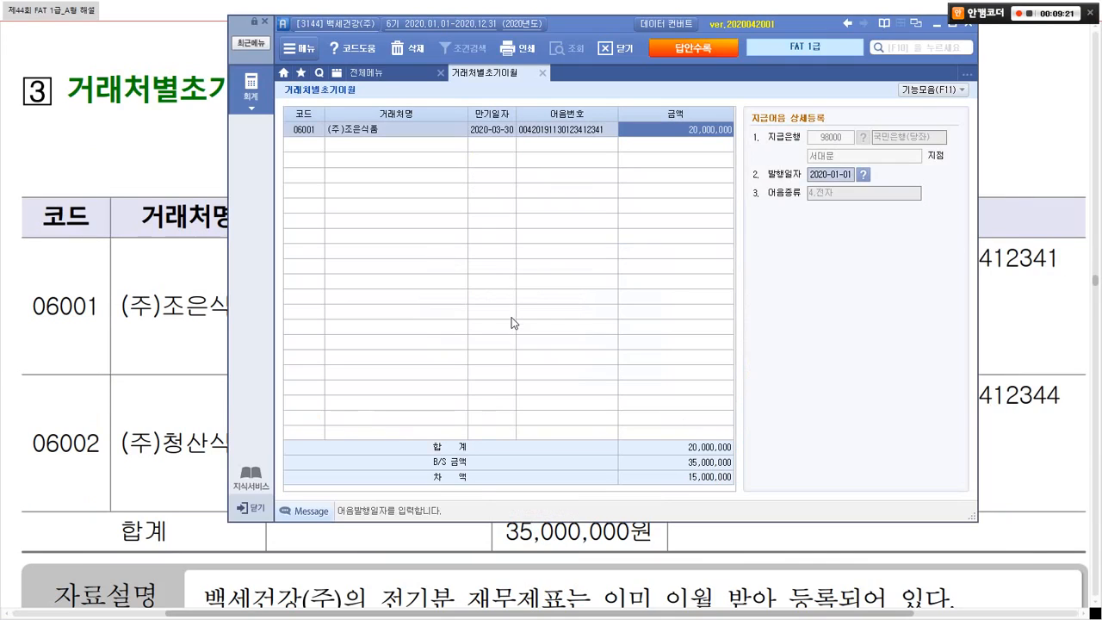
pyautogui.hotkey('alt', 'Tab')
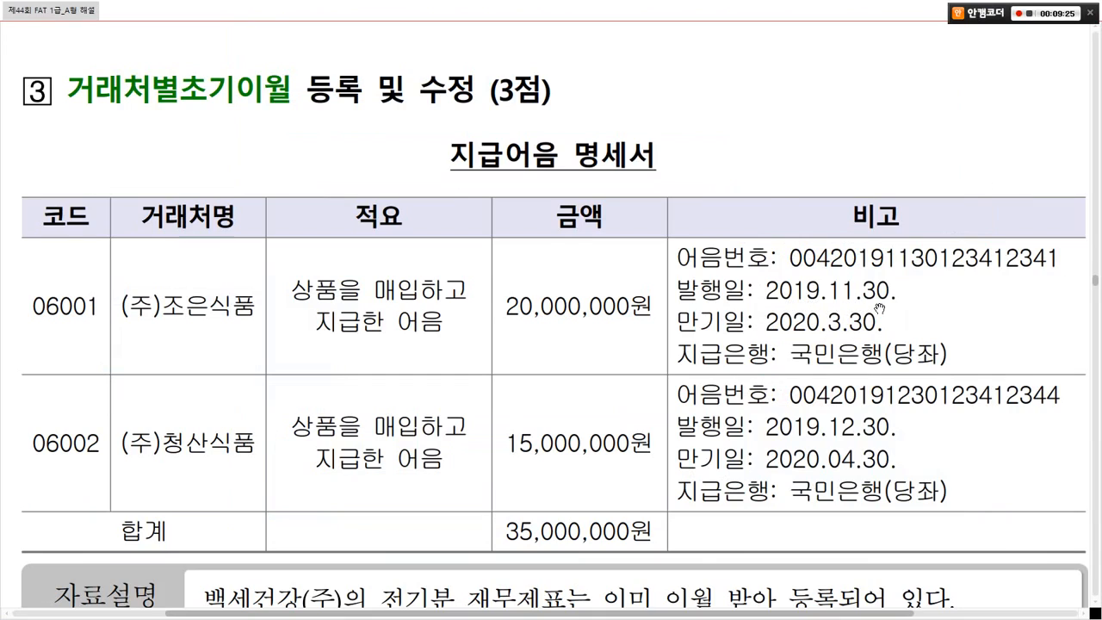
pyautogui.hotkey('alt', 'Tab')
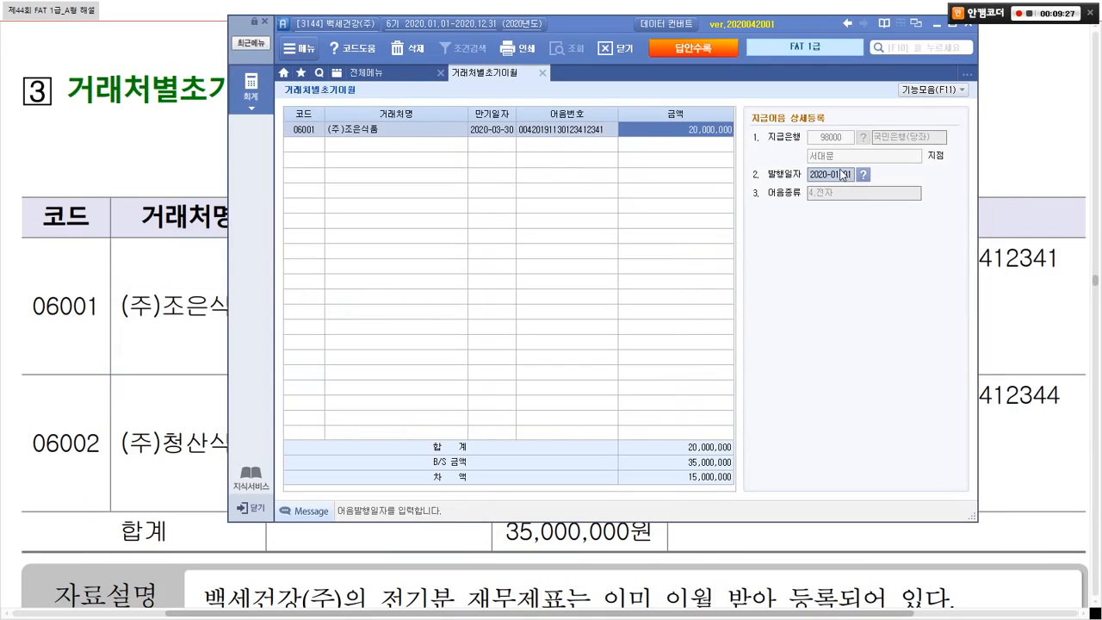
pyautogui.write('201911')
pyautogui.write('3')
pyautogui.press('Return')
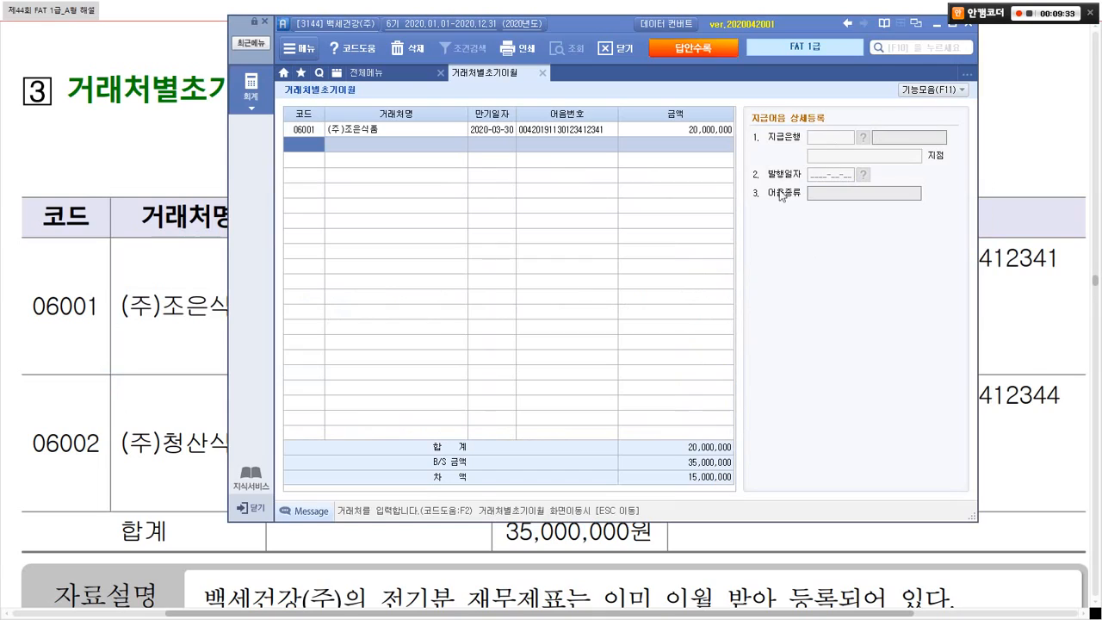
# Step: Enter vendor code 06002 with due date 2020-04-30 in the second row
pyautogui.write('06002')
pyautogui.press('Return')
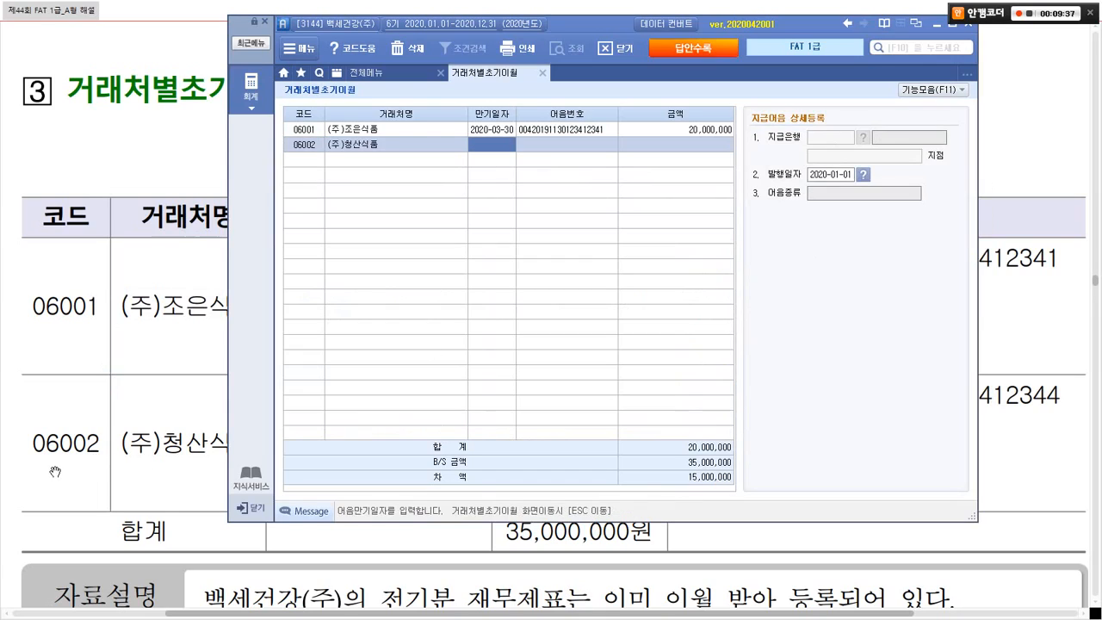
pyautogui.click(55, 472)
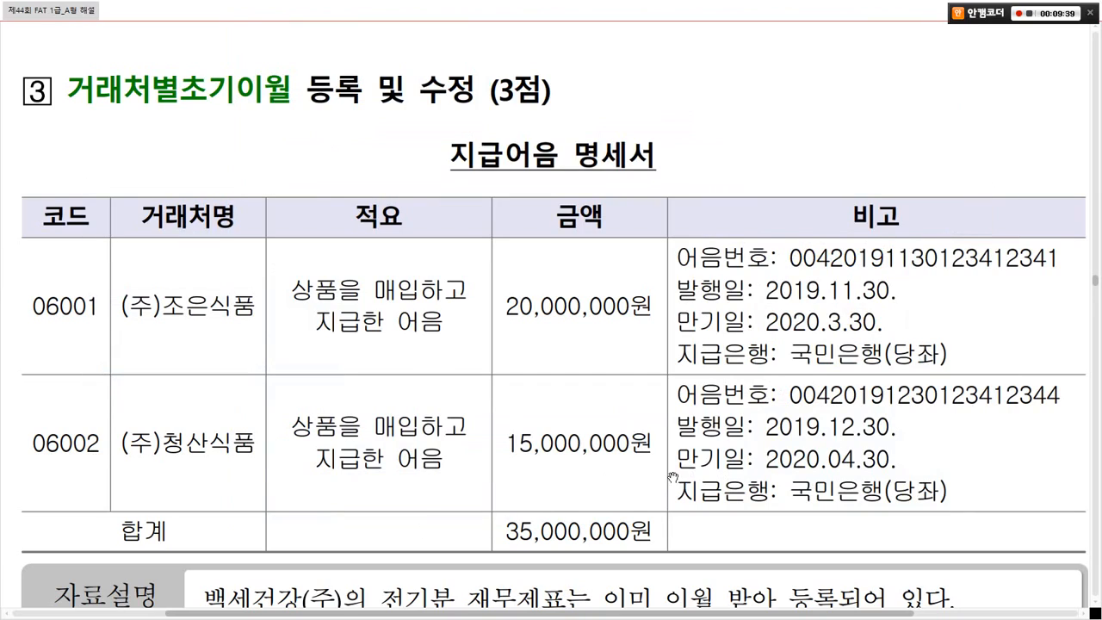
pyautogui.hotkey('alt', 'Tab')
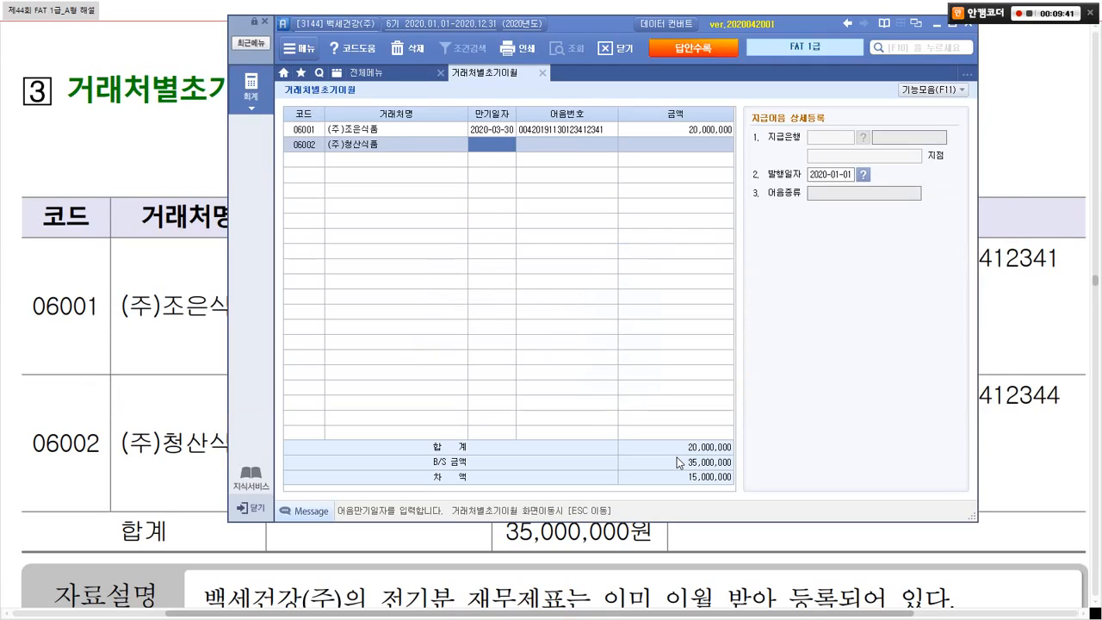
pyautogui.write('2020-04-30')
pyautogui.press('Return')
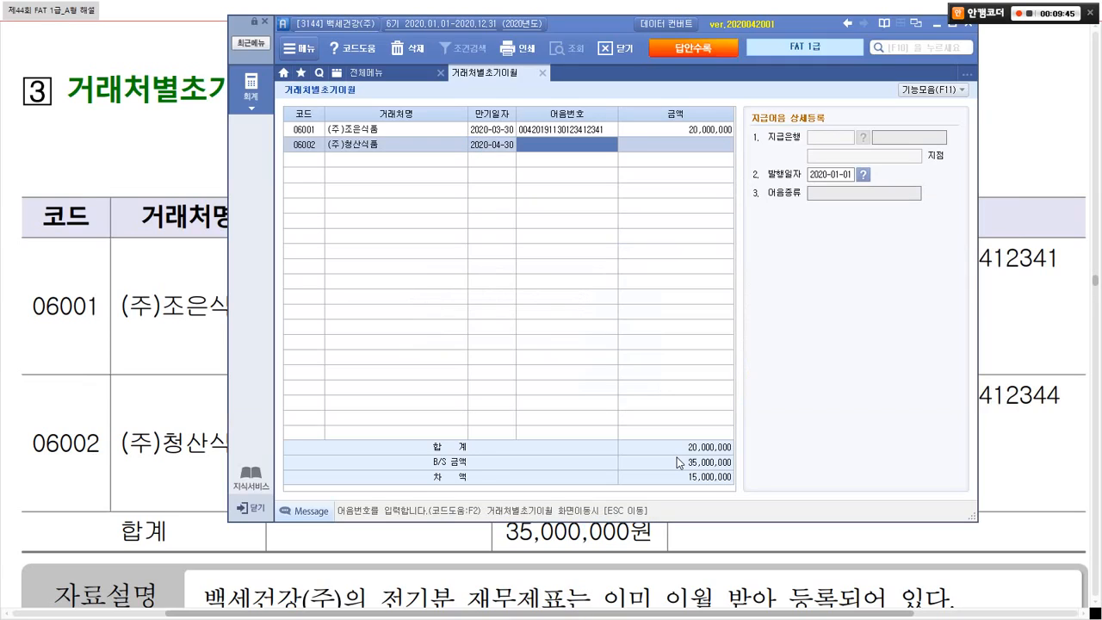
# Step: Select (주)청산식품's registered note dated 2019-12-30 from the F2 code help
pyautogui.press('F2')
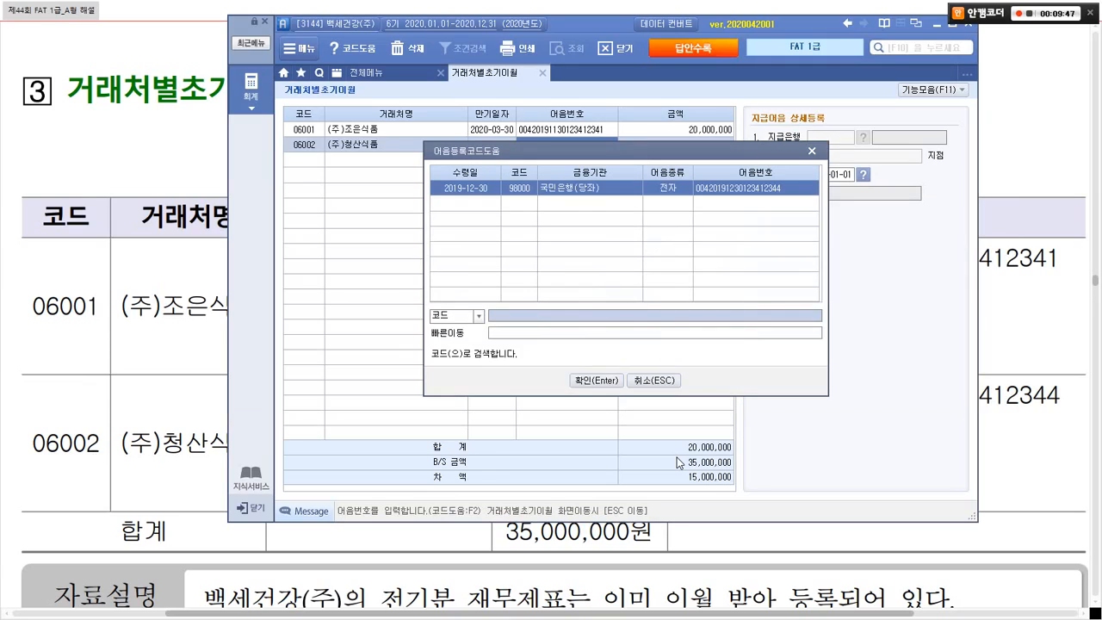
pyautogui.hotkey('alt', 'Tab')
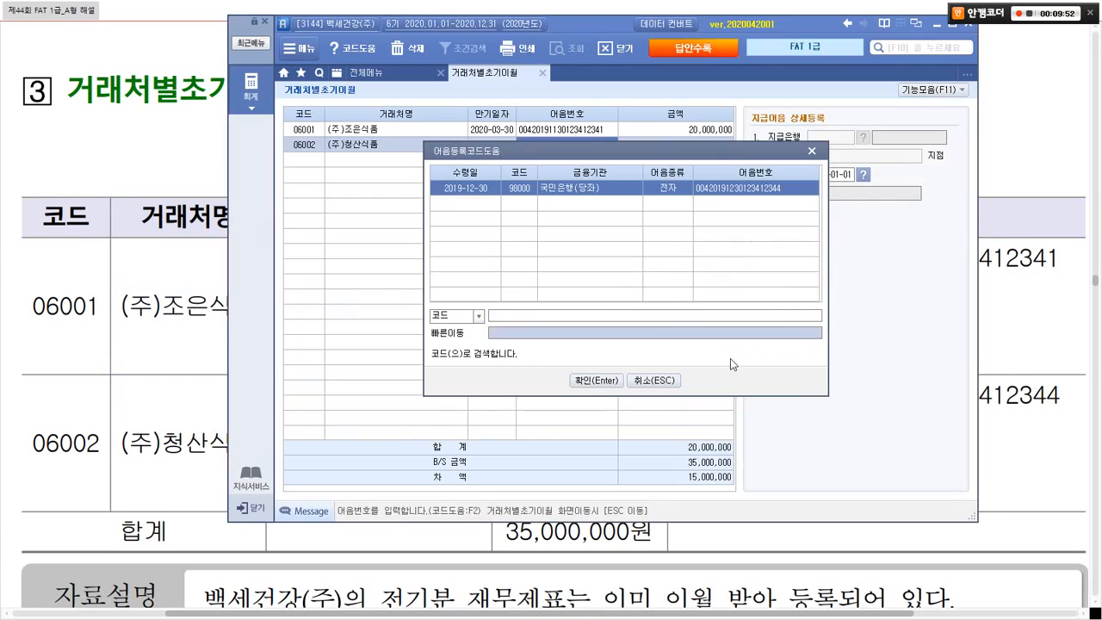
pyautogui.hotkey('alt', 'Tab')
pyautogui.hotkey('ctrl', '1')
pyautogui.click(792, 206)
pyautogui.moveTo(677, 113); pyautogui.dragTo(815, 186)
pyautogui.press('Escape')
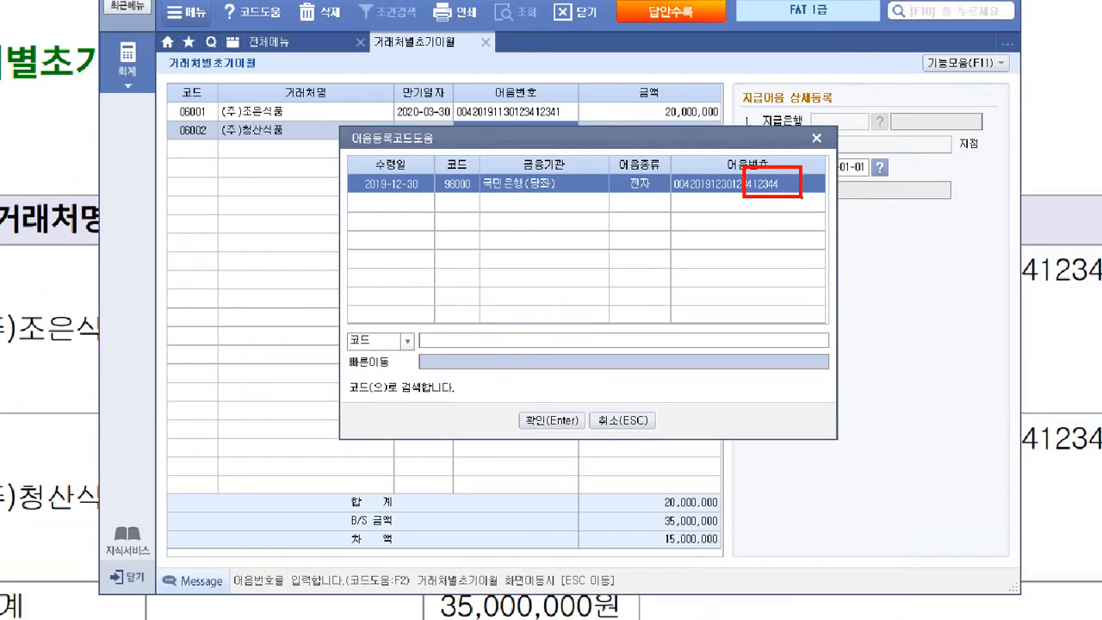
pyautogui.press('Return')
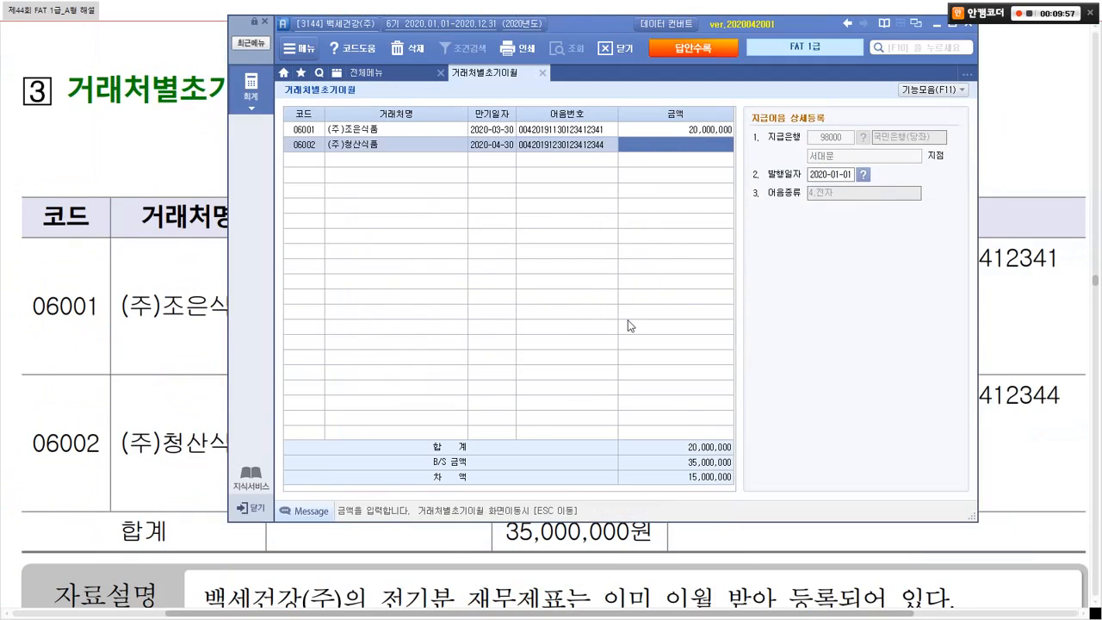
# Step: Enter the 15,000,000 amount and issue date so the difference reaches 0, then exit the detail
pyautogui.hotkey('alt', 'Tab')
pyautogui.hotkey('alt', 'Tab')
pyautogui.write('15000000')
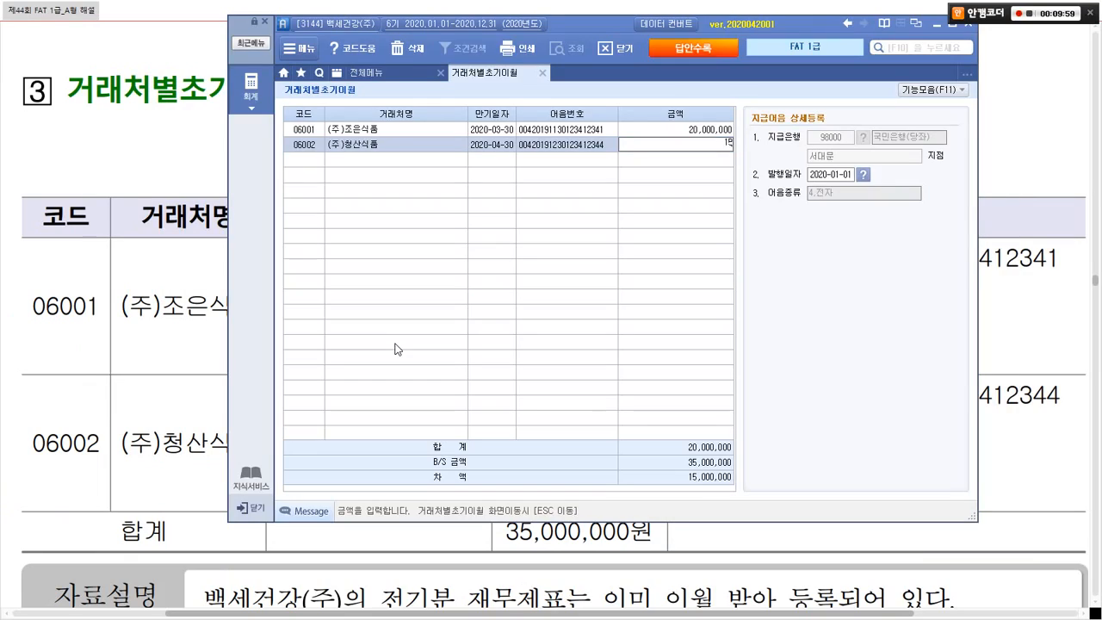
pyautogui.press('Return')
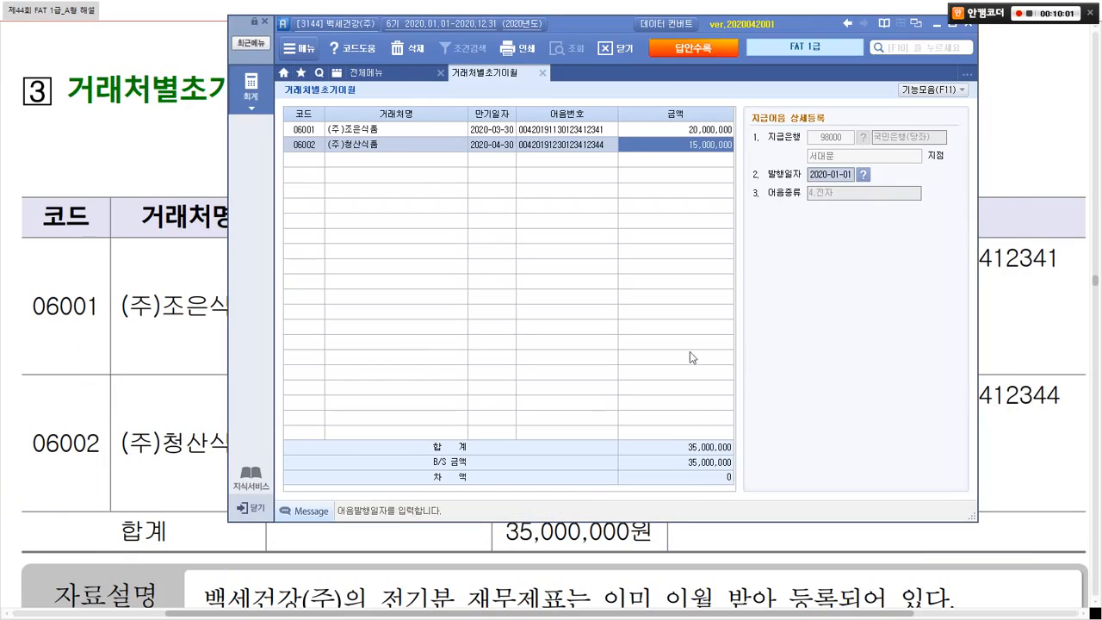
pyautogui.hotkey('alt', 'Tab')
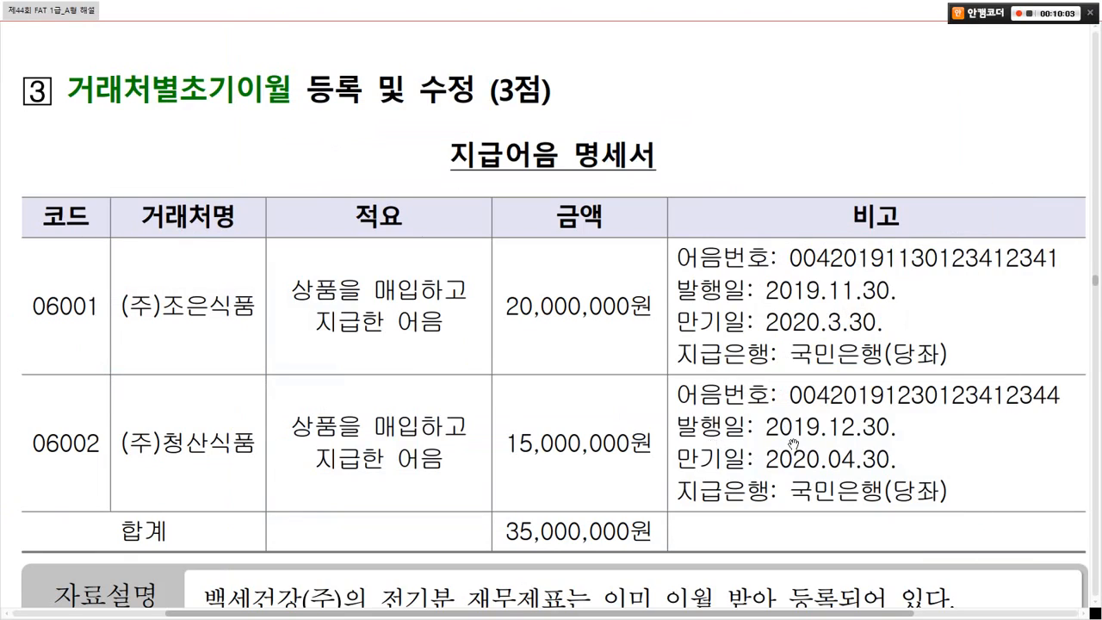
pyautogui.hotkey('alt', 'Tab')
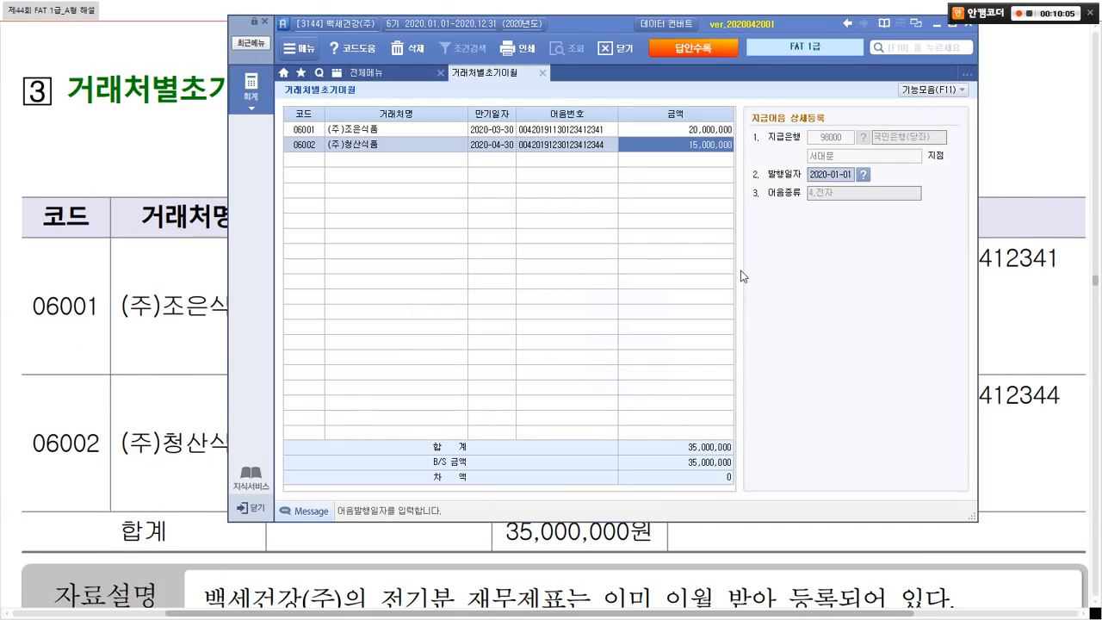
pyautogui.write('2019')
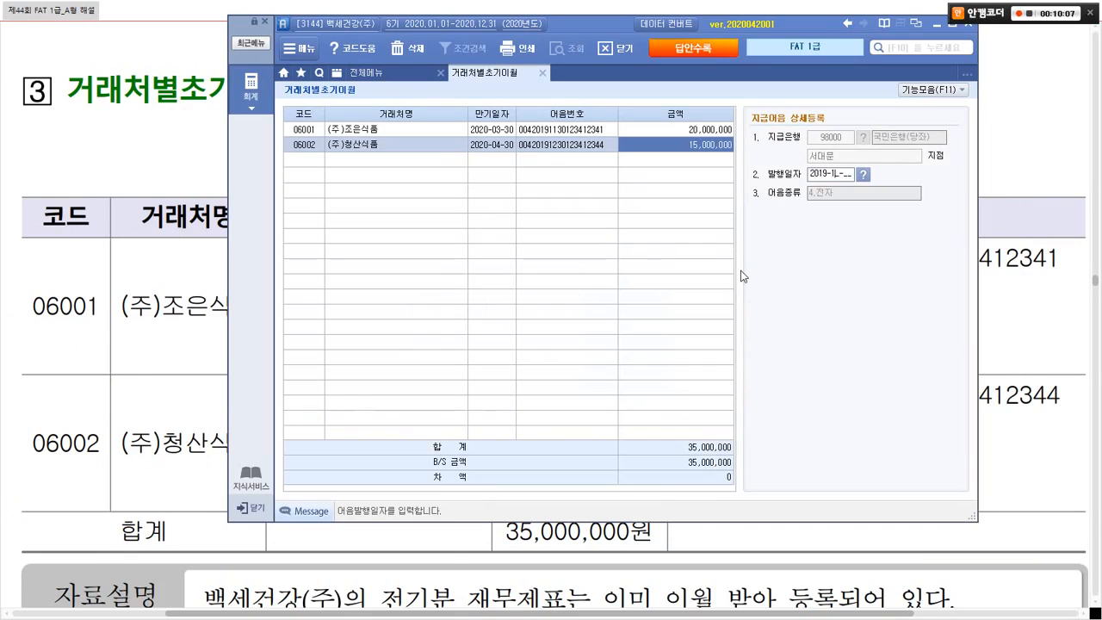
pyautogui.press('Return')
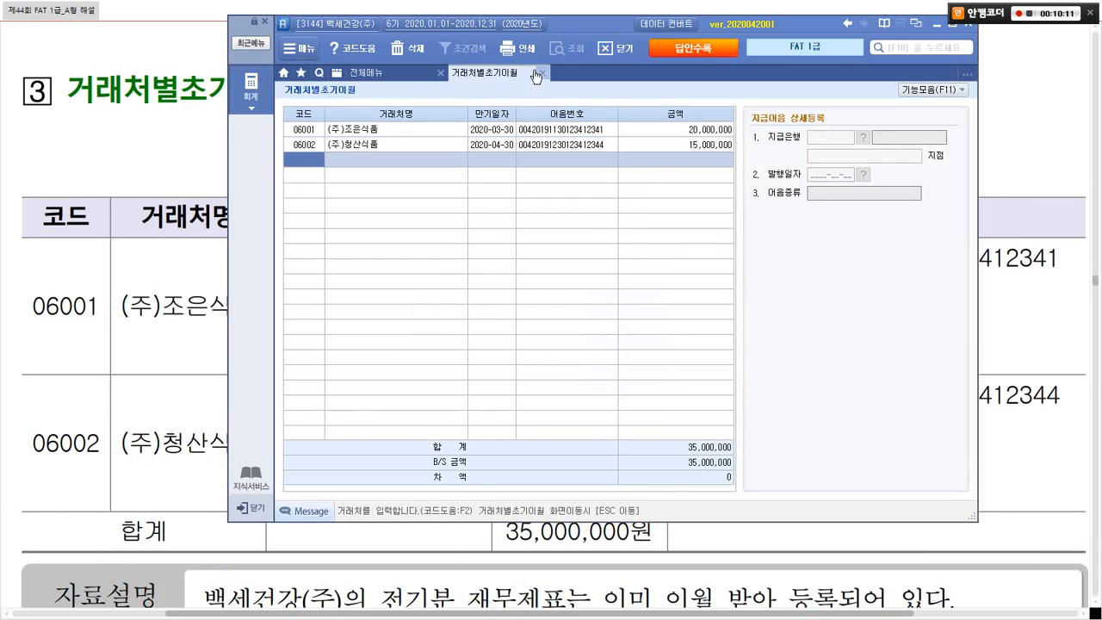
pyautogui.press('Escape')
pyautogui.hotkey('alt', 'Tab')
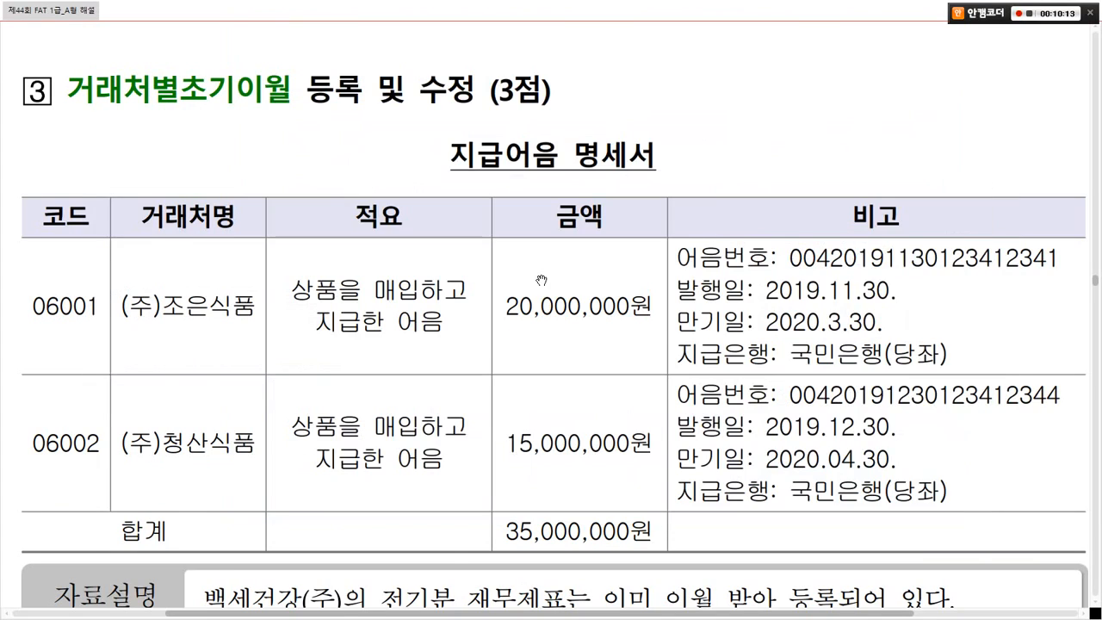
# Step: Box and tick the PDF instruction to select already-registered notes, then scroll toward 문제 2
pyautogui.scroll(-4, 541, 279)
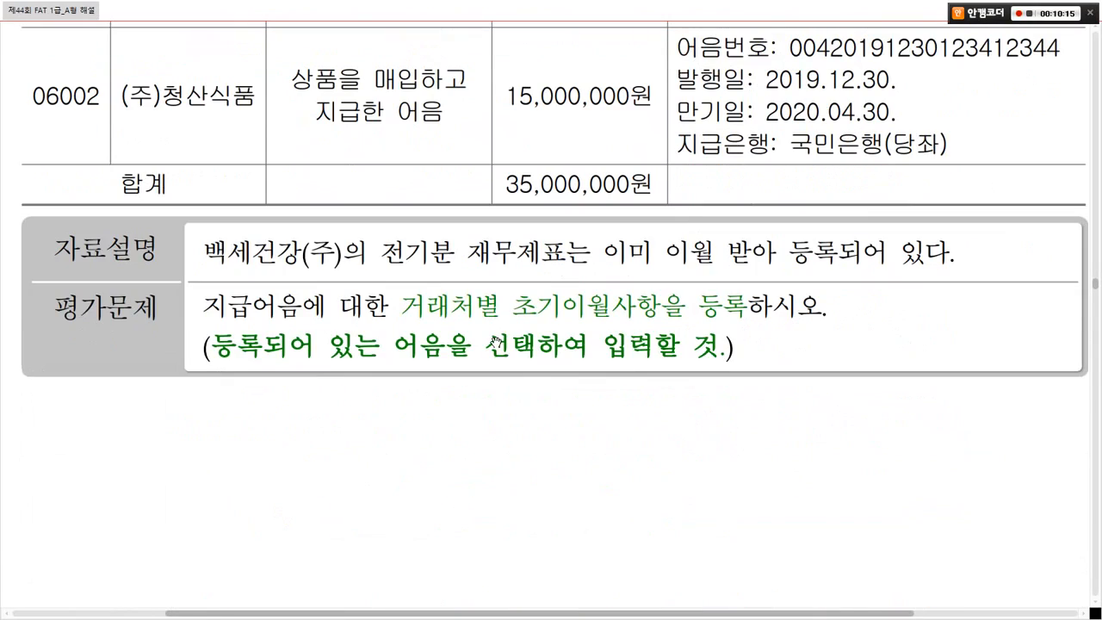
pyautogui.moveTo(207, 327)
pyautogui.mouseDown()
pyautogui.moveTo(453, 359)
pyautogui.moveTo(728, 361)
pyautogui.mouseUp()
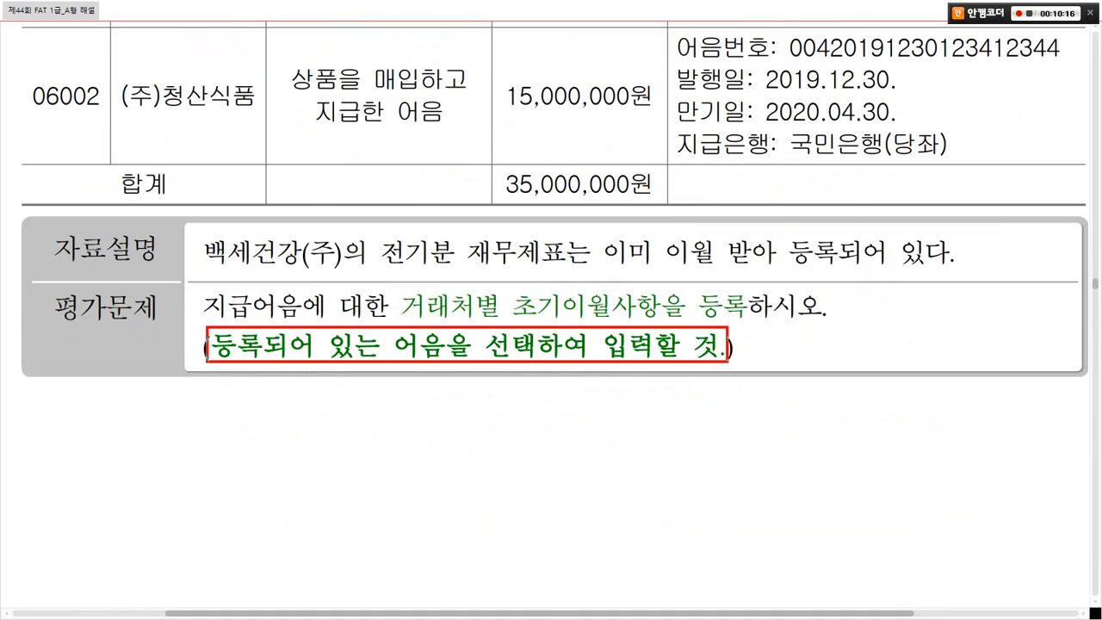
pyautogui.moveTo(638, 310)
pyautogui.mouseDown()
pyautogui.moveTo(655, 324)
pyautogui.moveTo(672, 300)
pyautogui.mouseUp()
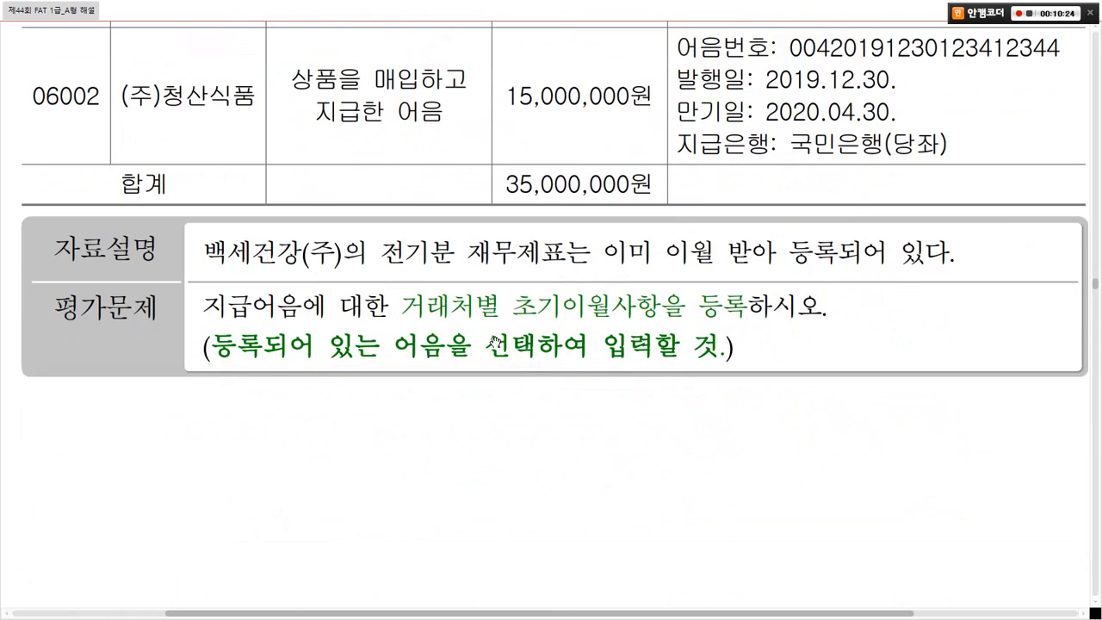
pyautogui.scroll(-10, 495, 342)
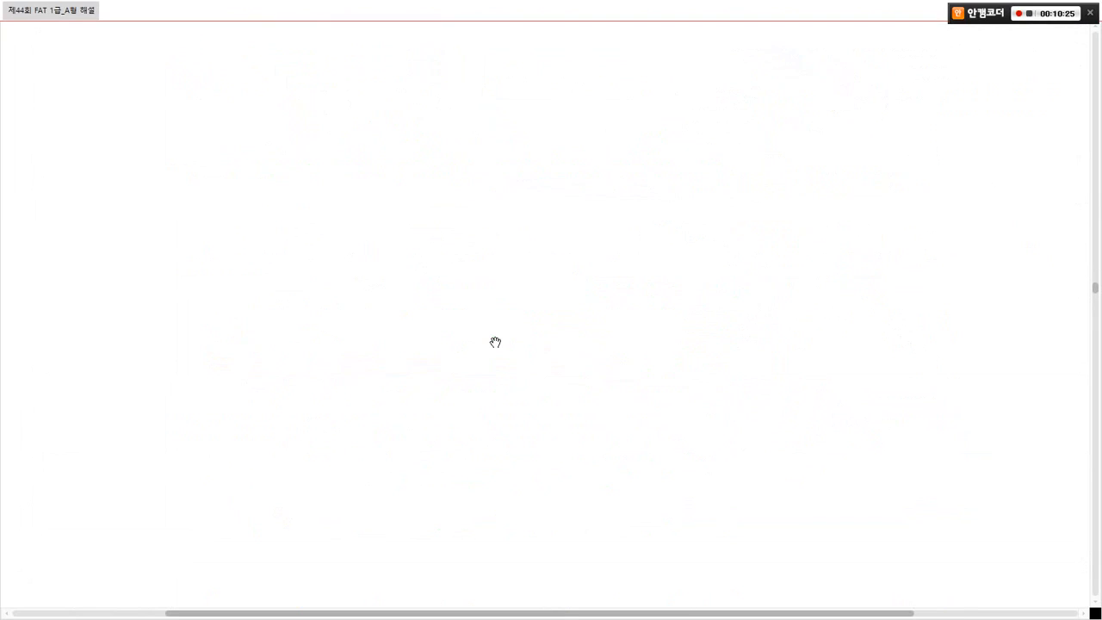
# Step: Box the 3만원초과 거래 자료입력 heading, underline the receipt description, and circle 법인카드
pyautogui.scroll(-4, 495, 342)
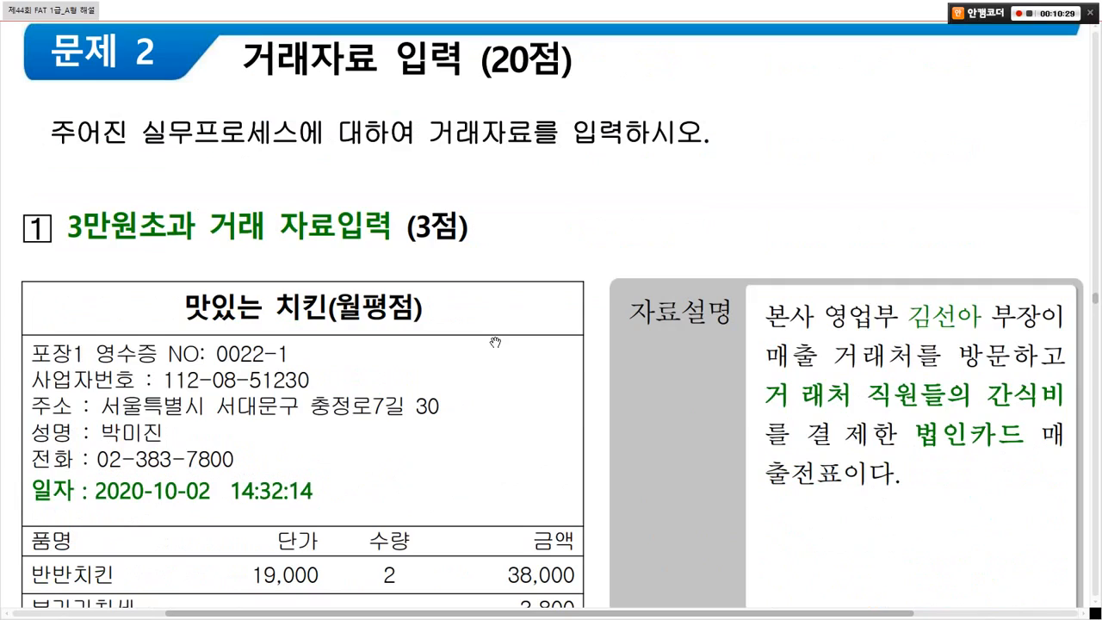
pyautogui.moveTo(51, 192); pyautogui.dragTo(413, 255)
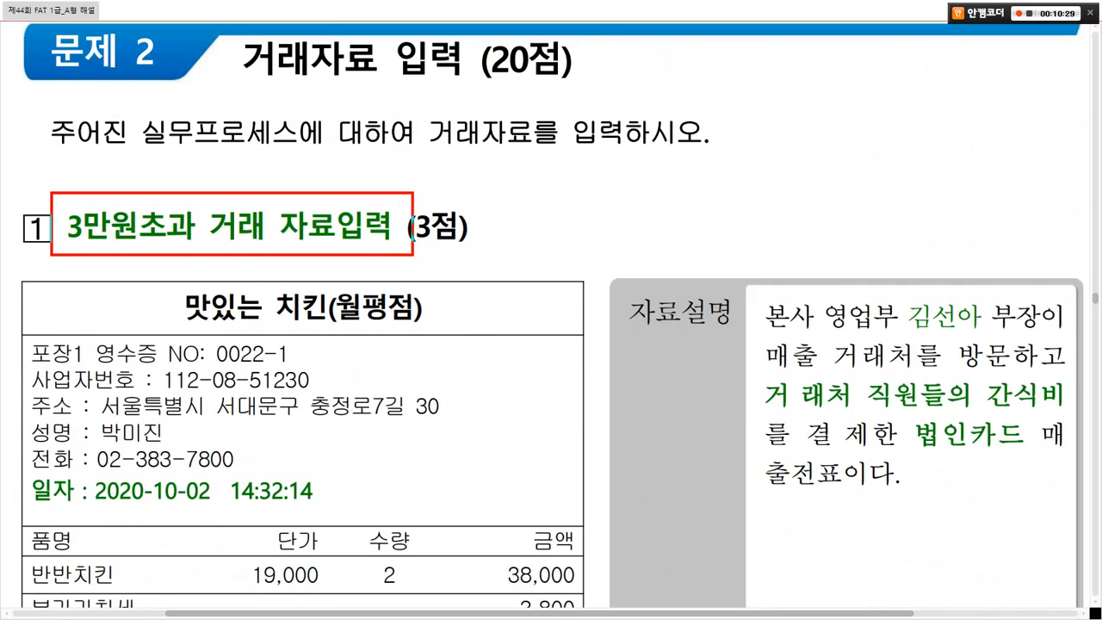
pyautogui.moveTo(764, 339); pyautogui.dragTo(1055, 337)
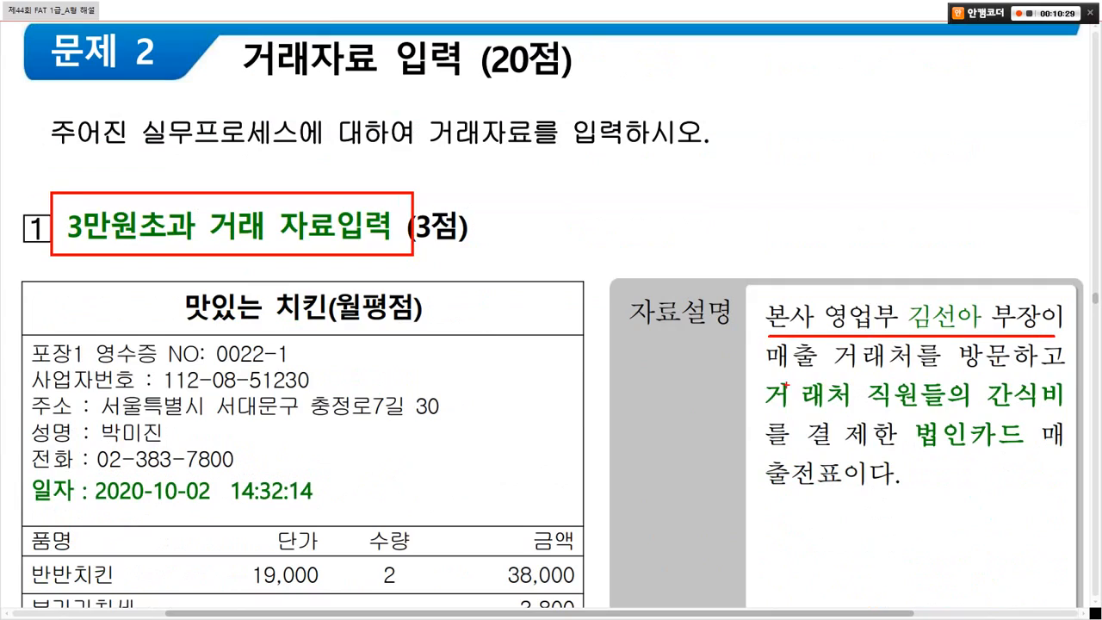
pyautogui.moveTo(769, 377); pyautogui.dragTo(1074, 375)
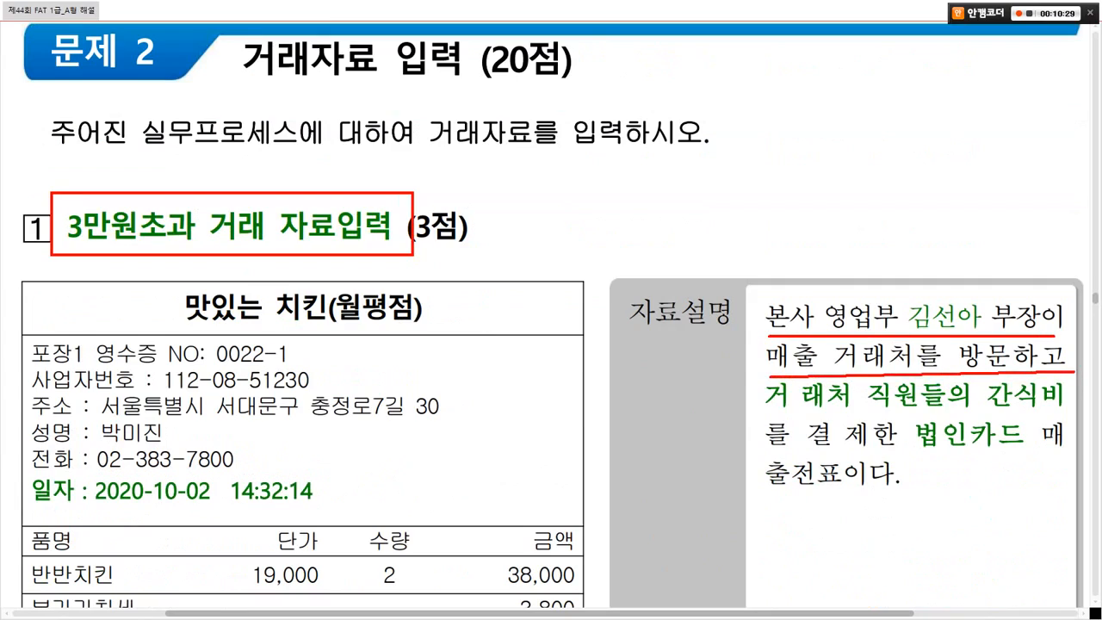
pyautogui.moveTo(763, 414); pyautogui.dragTo(1065, 413)
pyautogui.moveTo(993, 464)
pyautogui.mouseDown()
pyautogui.moveTo(955, 470)
pyautogui.moveTo(997, 394)
pyautogui.moveTo(986, 470)
pyautogui.mouseUp()
pyautogui.moveTo(854, 514)
pyautogui.mouseDown()
pyautogui.moveTo(762, 446)
pyautogui.moveTo(840, 480)
pyautogui.mouseUp()
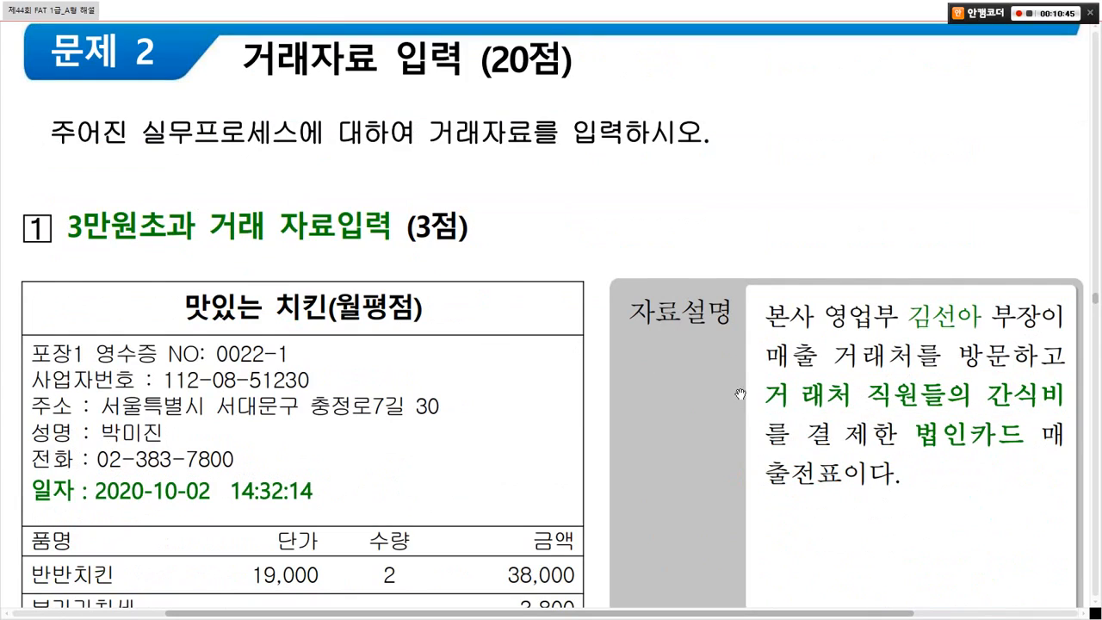
# Step: Underline the entry instruction and mark the required 적요 01 거래처 접대비/신용카드(법인) choice
pyautogui.scroll(-5, 746, 403)
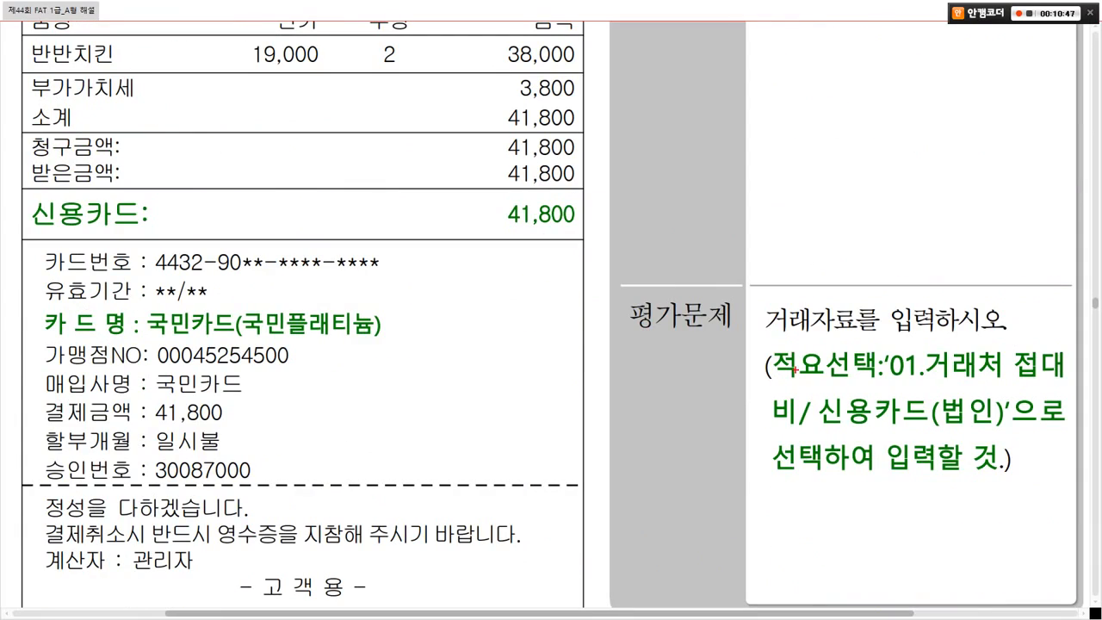
pyautogui.moveTo(774, 335); pyautogui.dragTo(994, 331)
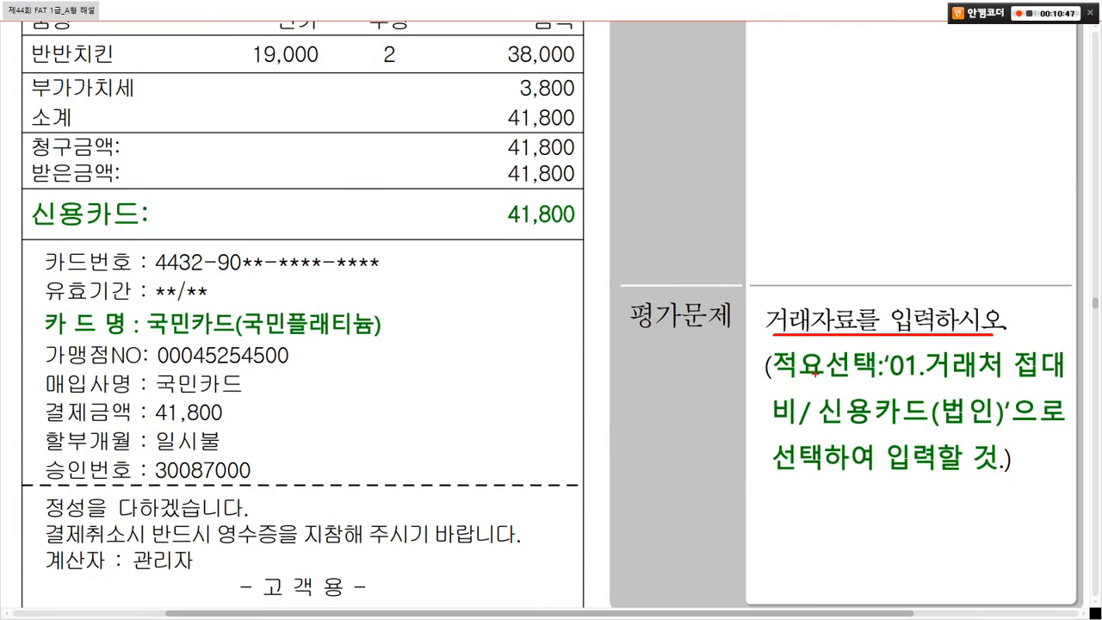
pyautogui.moveTo(769, 348); pyautogui.dragTo(927, 385)
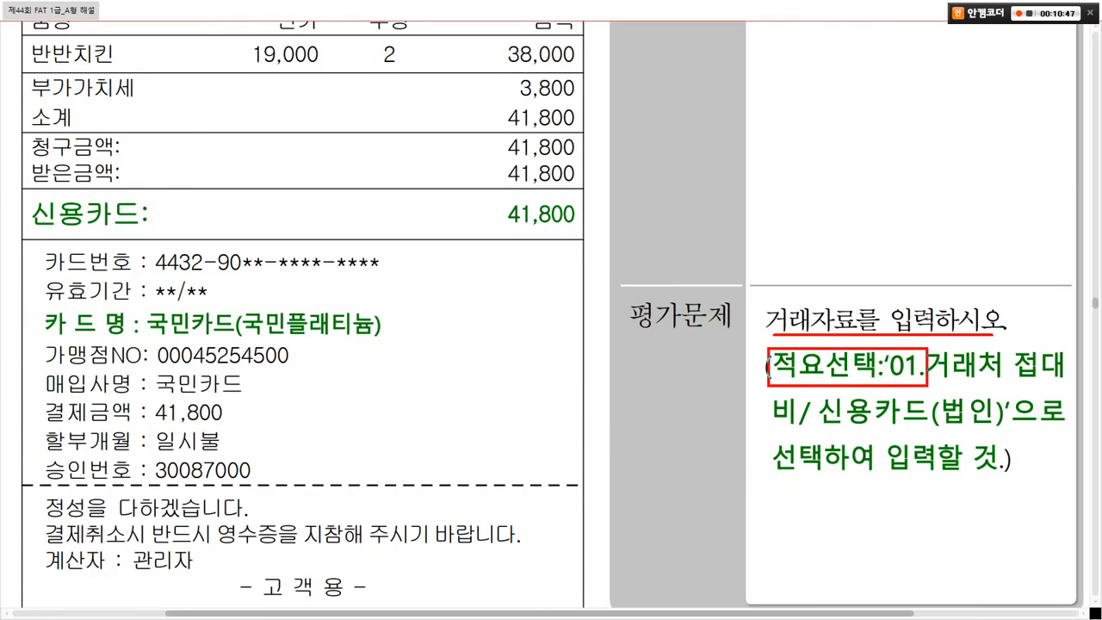
pyautogui.moveTo(814, 338)
pyautogui.mouseDown()
pyautogui.moveTo(834, 358)
pyautogui.moveTo(861, 312)
pyautogui.mouseUp()
pyautogui.moveTo(825, 432); pyautogui.dragTo(1039, 431)
pyautogui.moveTo(771, 481); pyautogui.dragTo(985, 482)
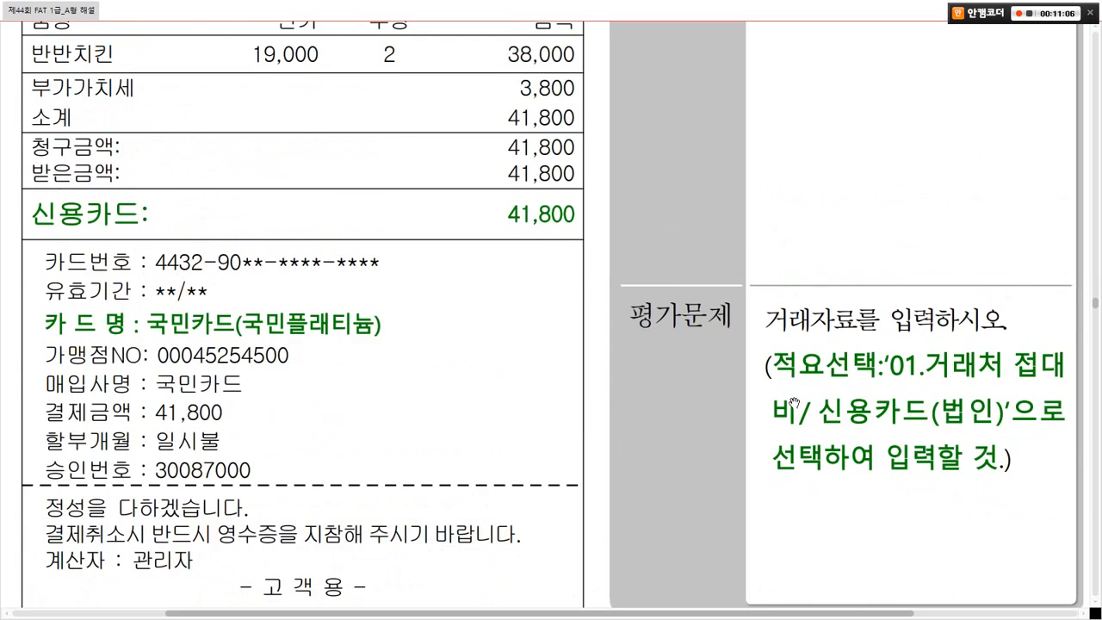
# Step: Box the receipt's 2020-10-02 date, 반반치킨 38,000 item, 3,800 VAT and 41,800 card total
pyautogui.scroll(3, 793, 404)
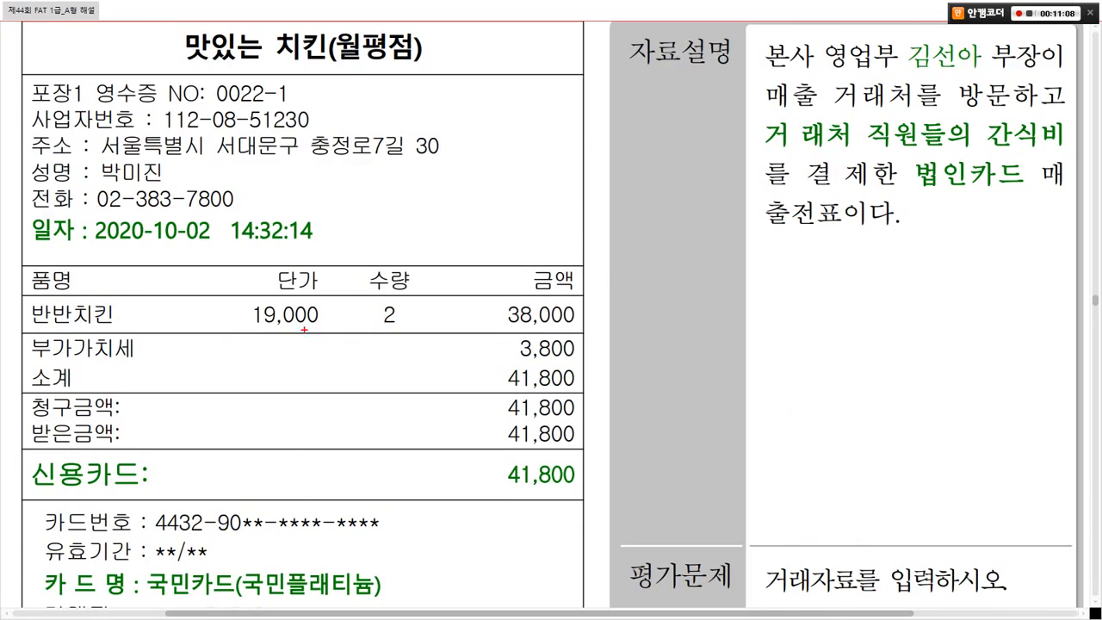
pyautogui.moveTo(21, 217)
pyautogui.mouseDown()
pyautogui.moveTo(162, 215)
pyautogui.moveTo(18, 220)
pyautogui.mouseUp()
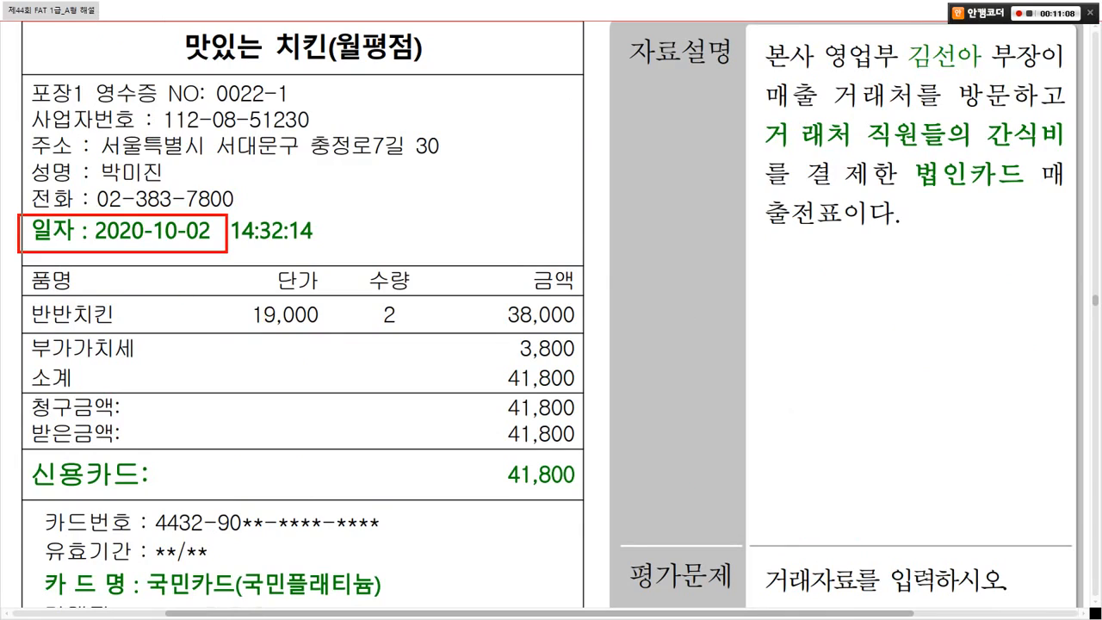
pyautogui.moveTo(24, 448); pyautogui.dragTo(594, 508)
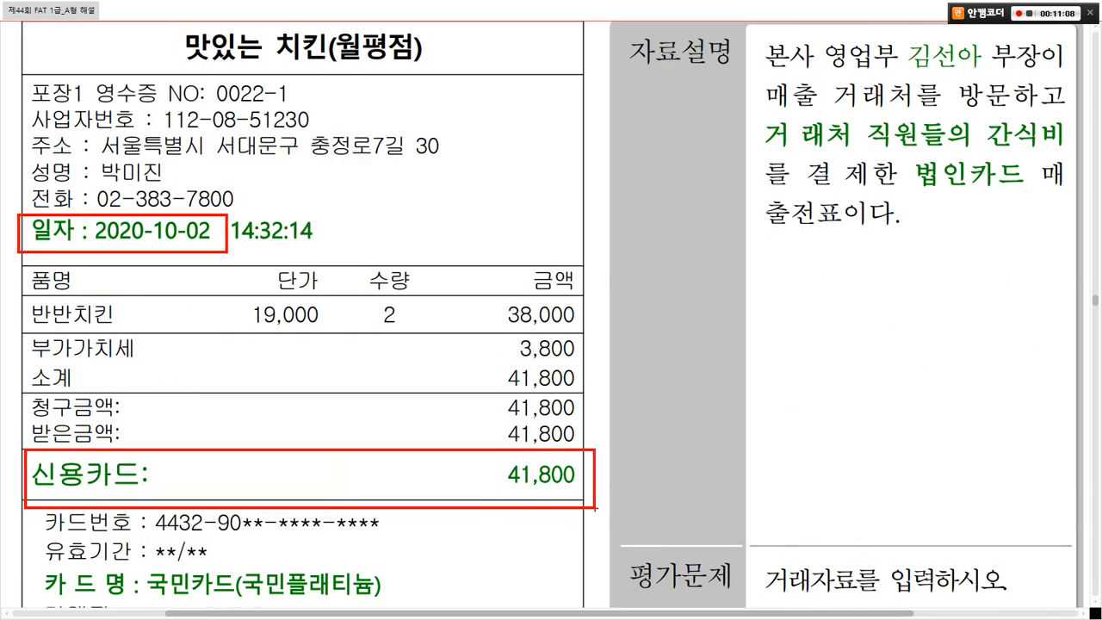
pyautogui.moveTo(17, 332); pyautogui.dragTo(594, 362)
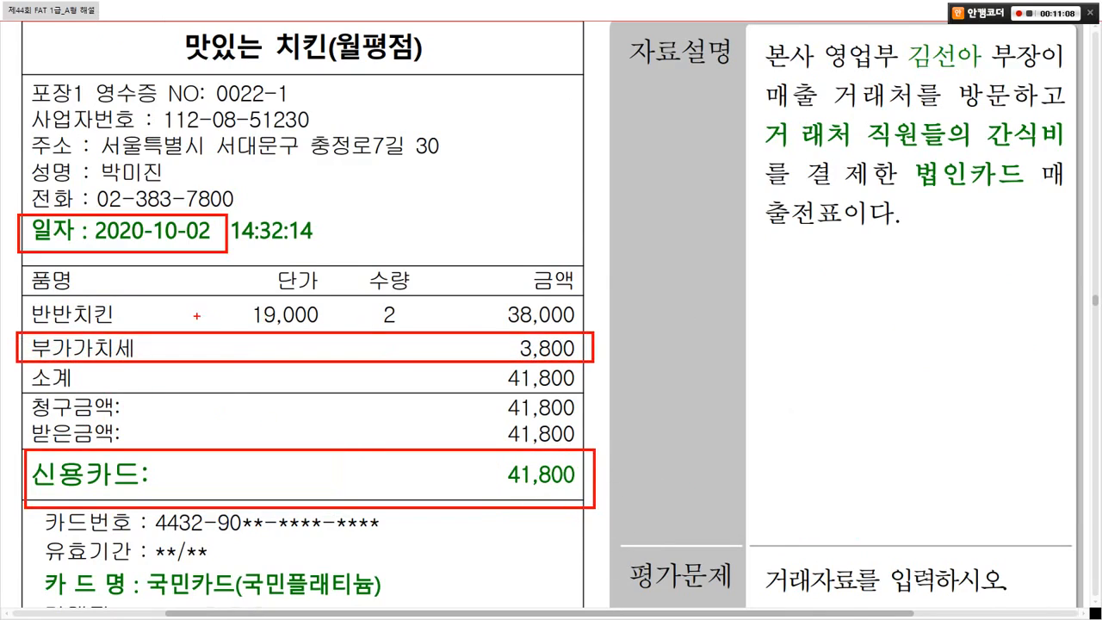
pyautogui.moveTo(19, 298)
pyautogui.mouseDown()
pyautogui.moveTo(615, 331)
pyautogui.moveTo(598, 350)
pyautogui.moveTo(651, 407)
pyautogui.mouseUp()
pyautogui.moveTo(603, 355); pyautogui.dragTo(594, 365)
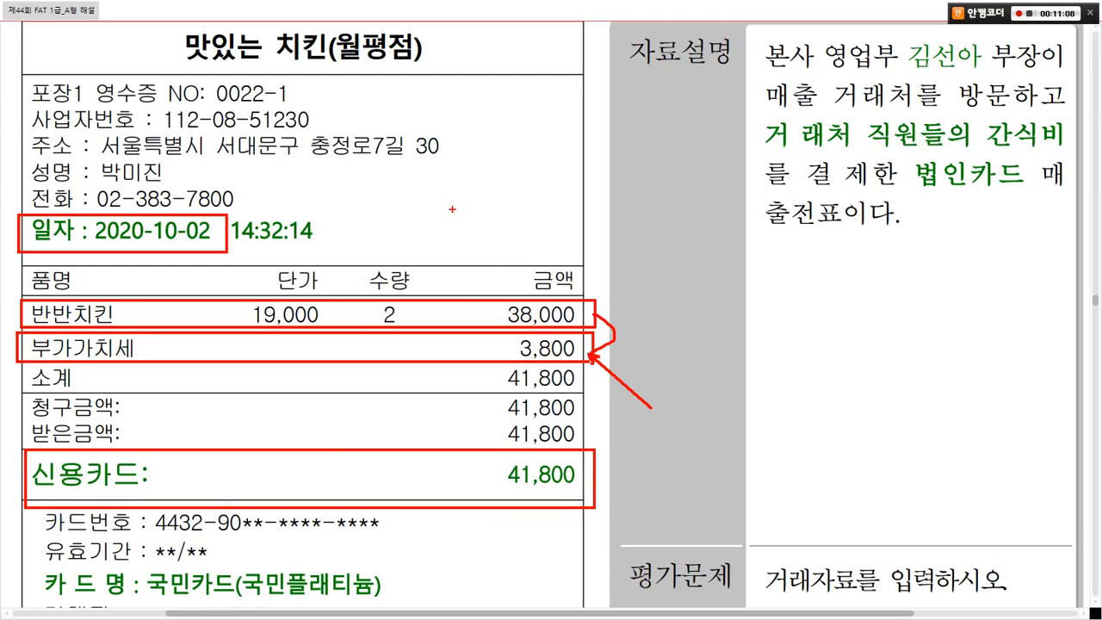
pyautogui.moveTo(447, 257); pyautogui.dragTo(514, 226)
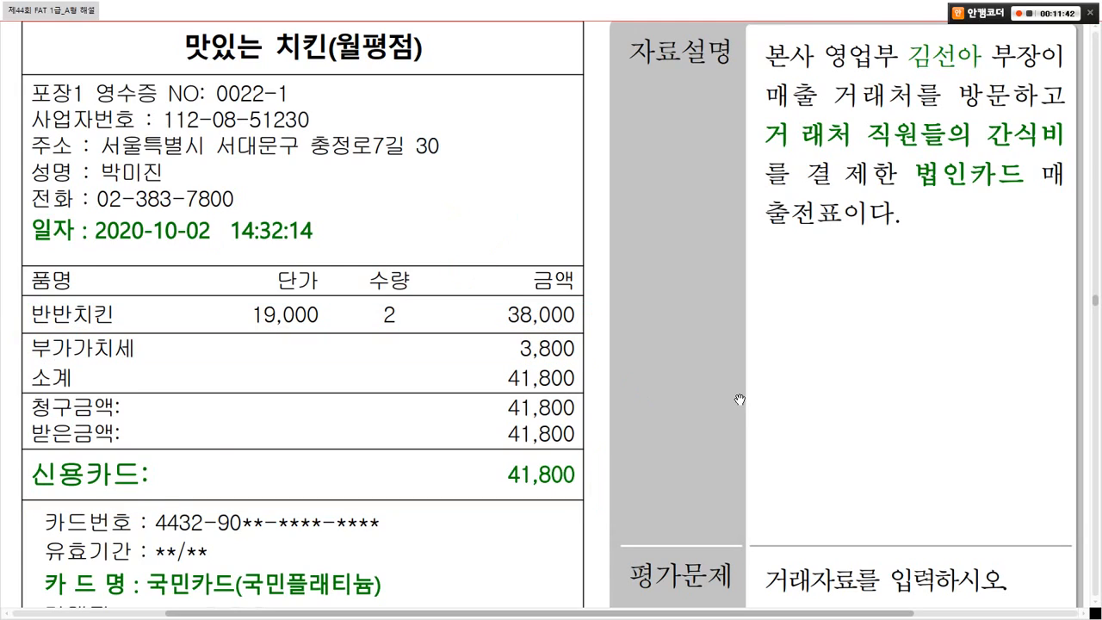
# Step: Box the card-name line and circle 국민카드, then clear all pen marks
pyautogui.scroll(-2, 738, 400)
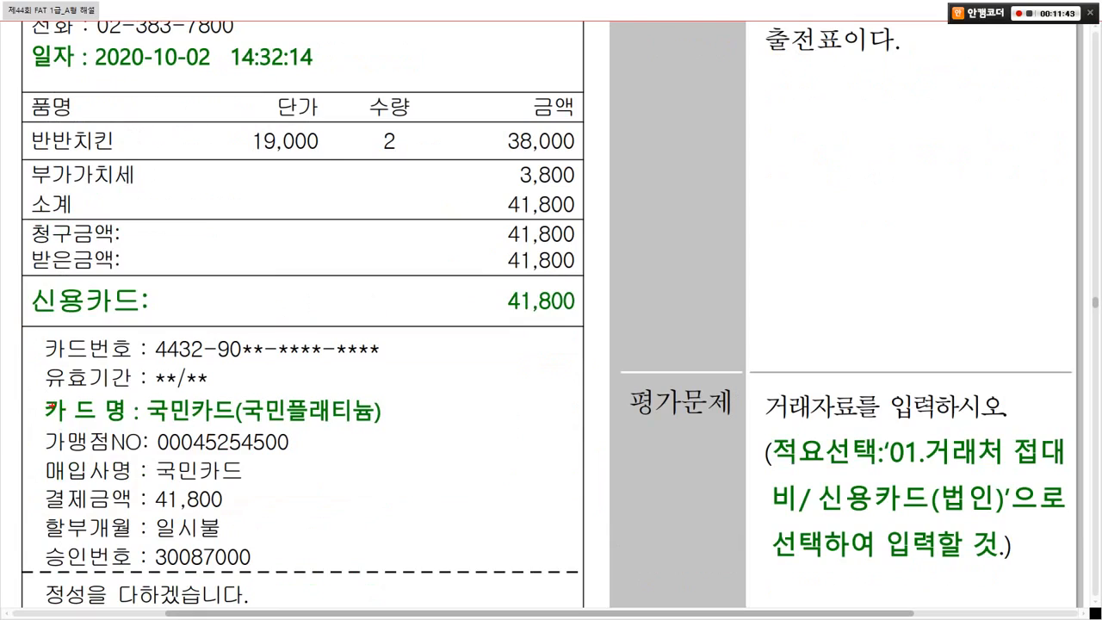
pyautogui.moveTo(30, 393); pyautogui.dragTo(232, 411)
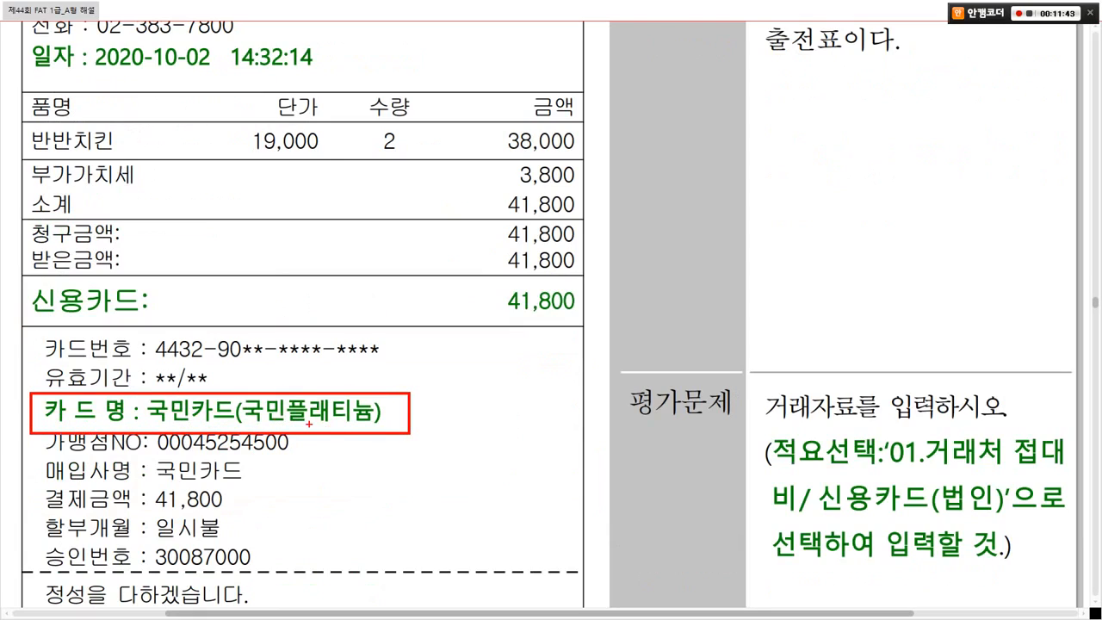
pyautogui.moveTo(234, 424)
pyautogui.mouseDown()
pyautogui.moveTo(134, 421)
pyautogui.moveTo(218, 368)
pyautogui.moveTo(249, 425)
pyautogui.mouseUp()
pyautogui.moveTo(229, 360)
pyautogui.mouseDown()
pyautogui.moveTo(232, 379)
pyautogui.moveTo(264, 338)
pyautogui.mouseUp()
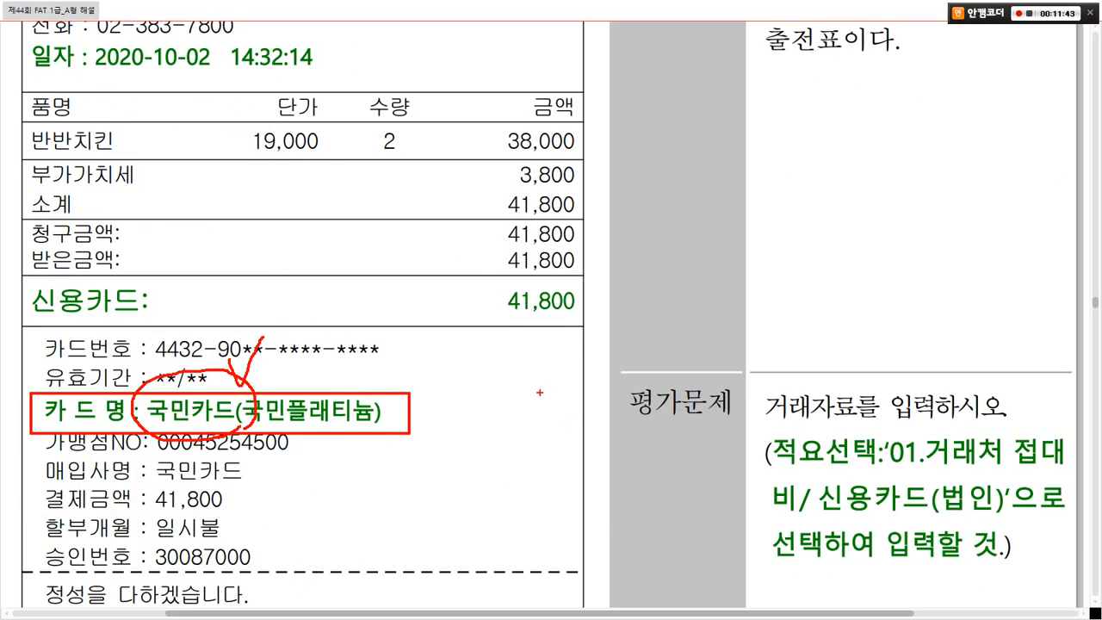
pyautogui.press('Escape')
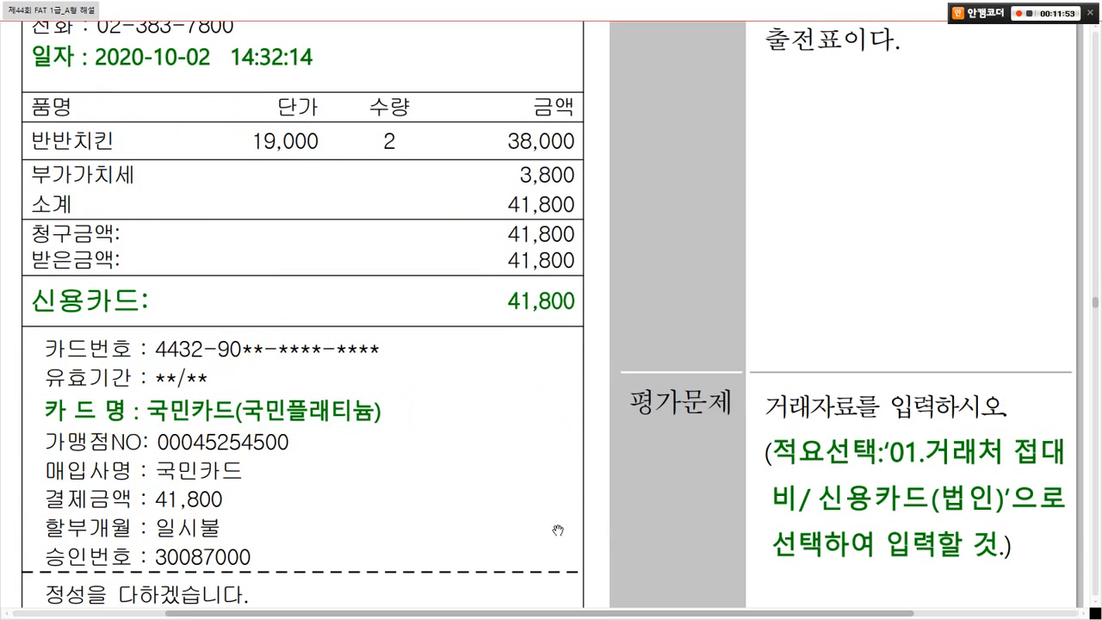
# Step: Box and link 카드 결제 and 여비교통비, box 간단 거래내용, and underline both descriptions
pyautogui.scroll(-10, 558, 527)
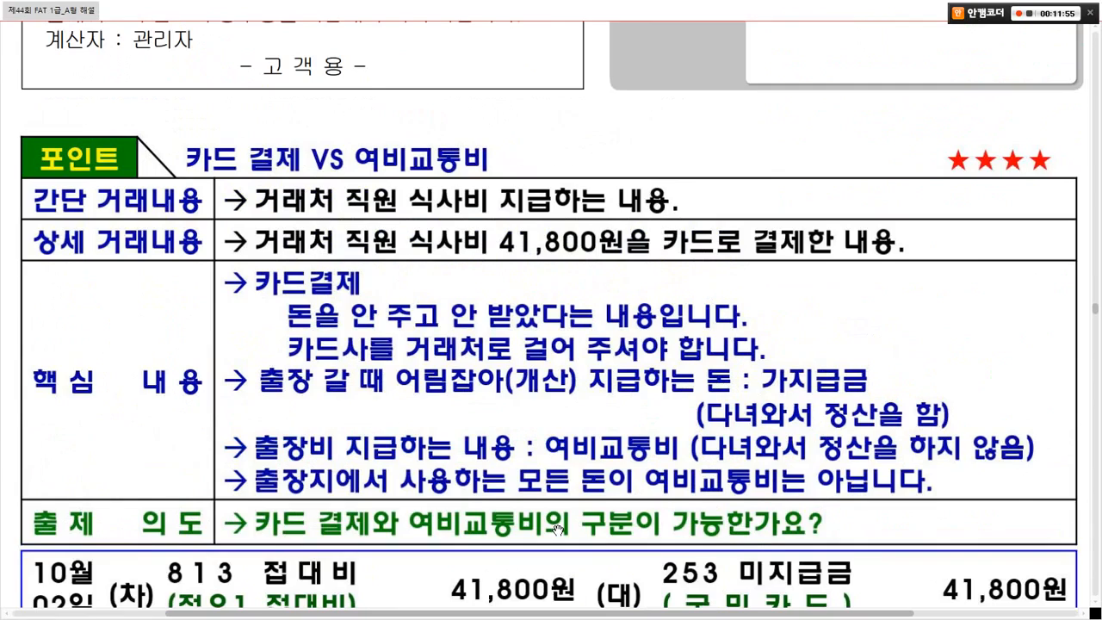
pyautogui.scroll(-1, 558, 529)
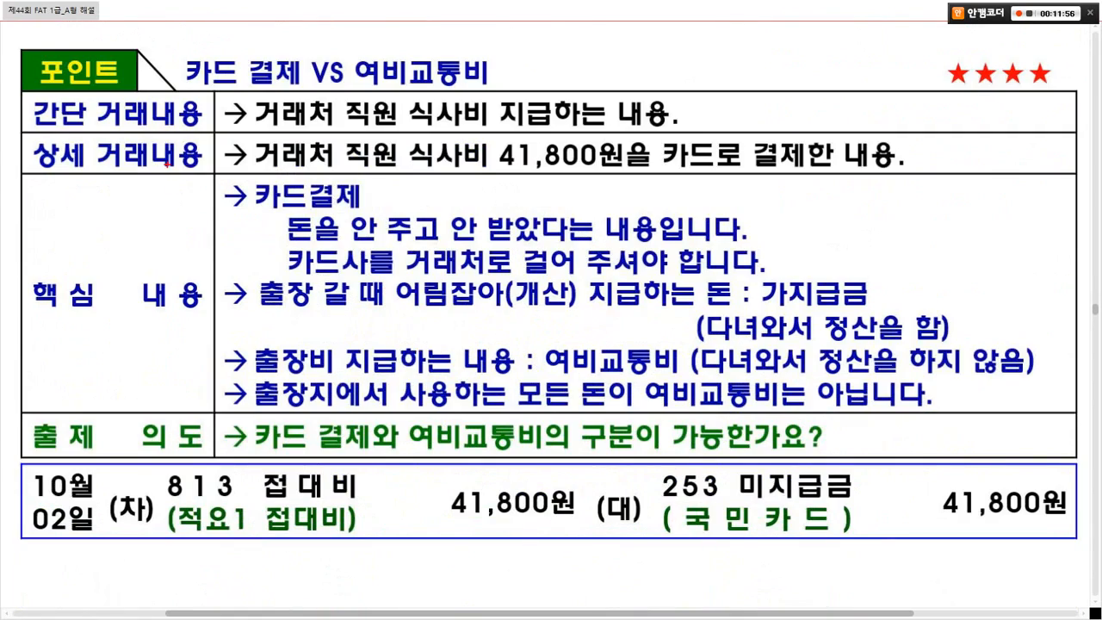
pyautogui.moveTo(175, 47)
pyautogui.mouseDown()
pyautogui.moveTo(282, 67)
pyautogui.moveTo(300, 92)
pyautogui.mouseUp()
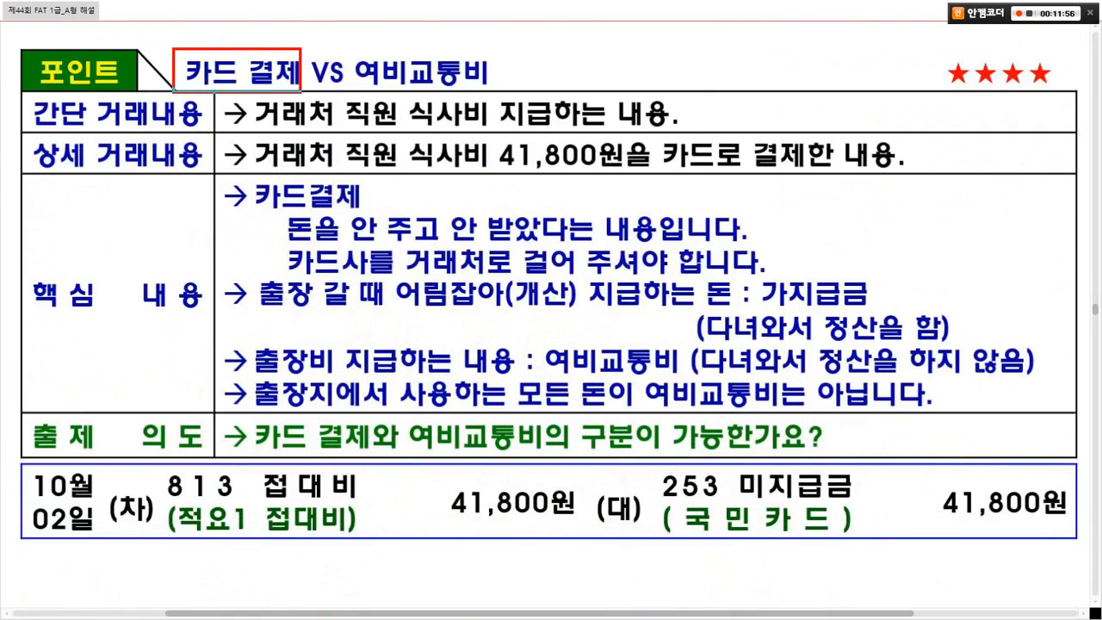
pyautogui.moveTo(342, 43); pyautogui.dragTo(507, 91)
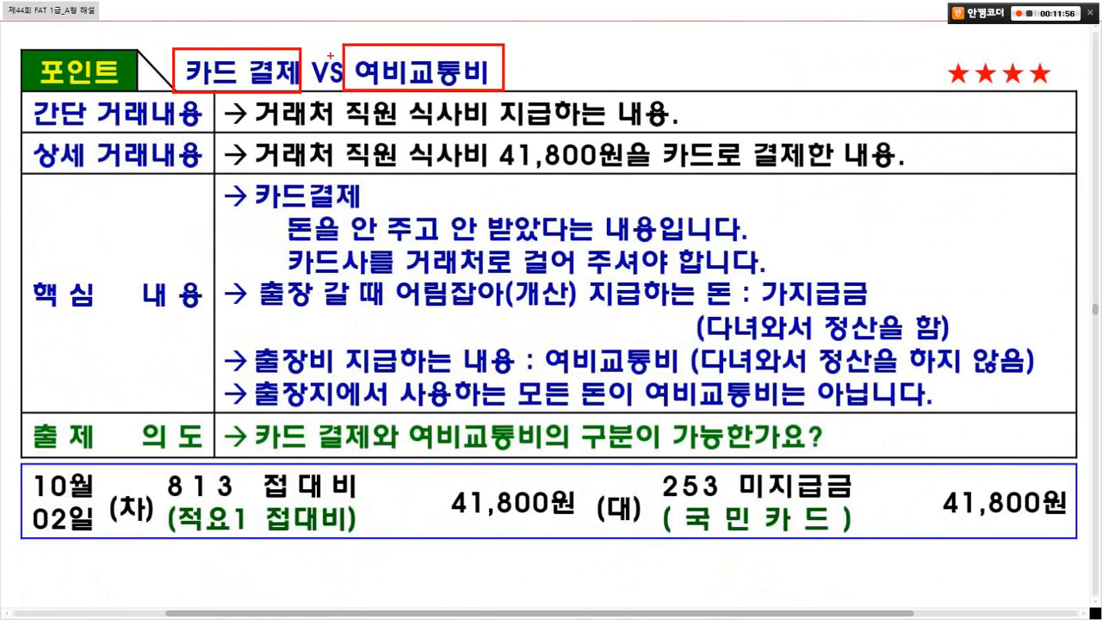
pyautogui.moveTo(301, 45); pyautogui.dragTo(382, 43)
pyautogui.moveTo(26, 98); pyautogui.dragTo(186, 125)
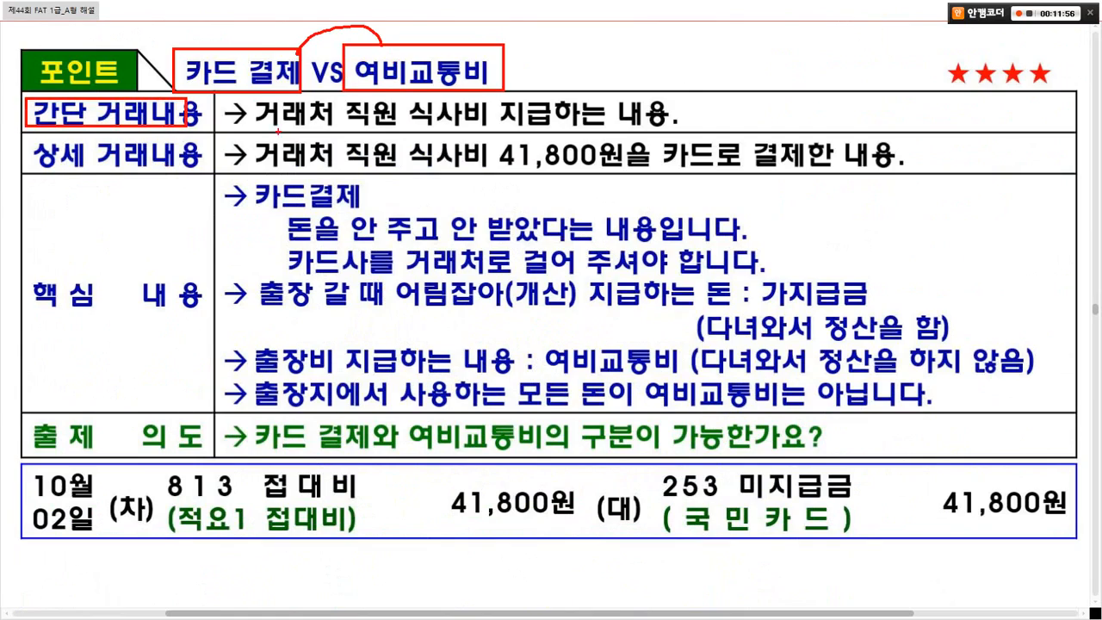
pyautogui.moveTo(267, 129); pyautogui.dragTo(670, 125)
pyautogui.moveTo(24, 171); pyautogui.dragTo(197, 167)
pyautogui.moveTo(258, 169); pyautogui.dragTo(606, 167)
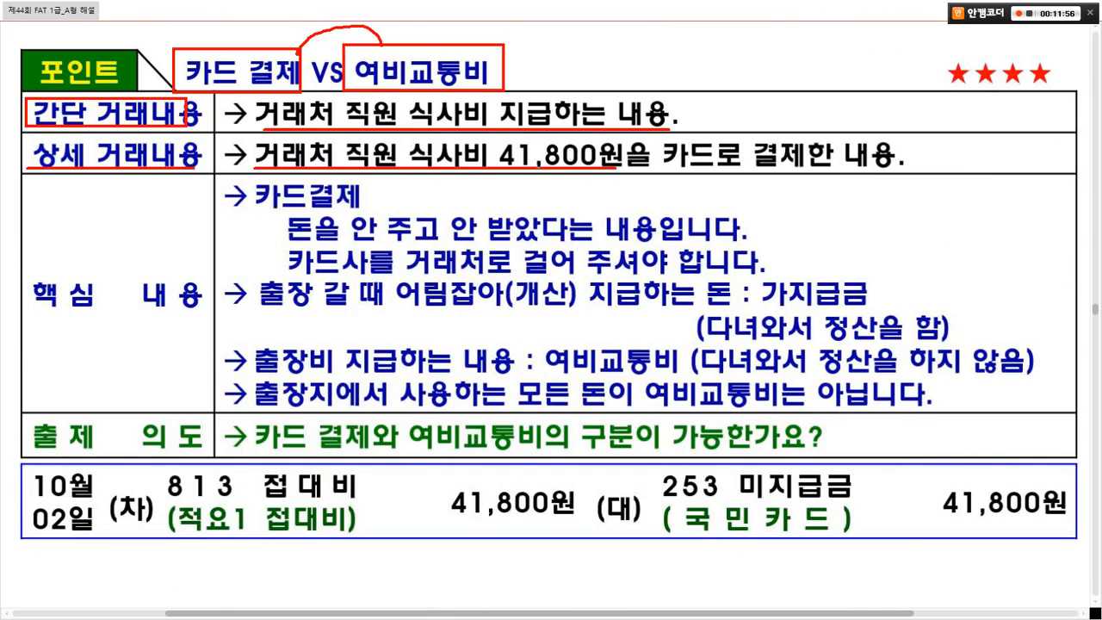
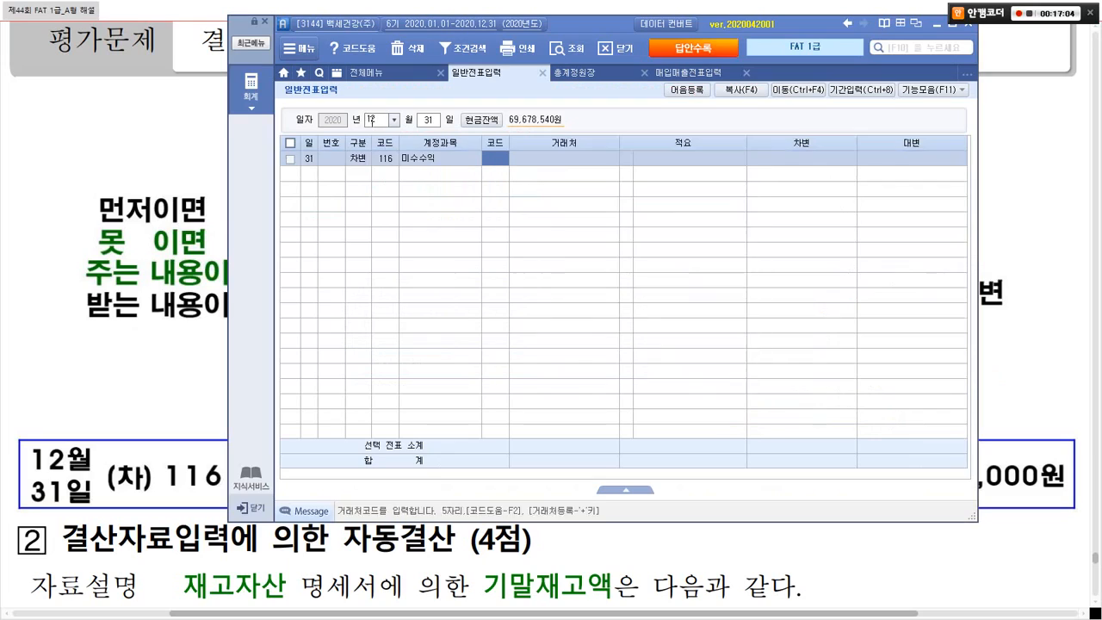
# Step: Finish the 12/31 entry with 300,000 debited to 116 미수수익 and credited to 901 이자수익
pyautogui.write('300,000')
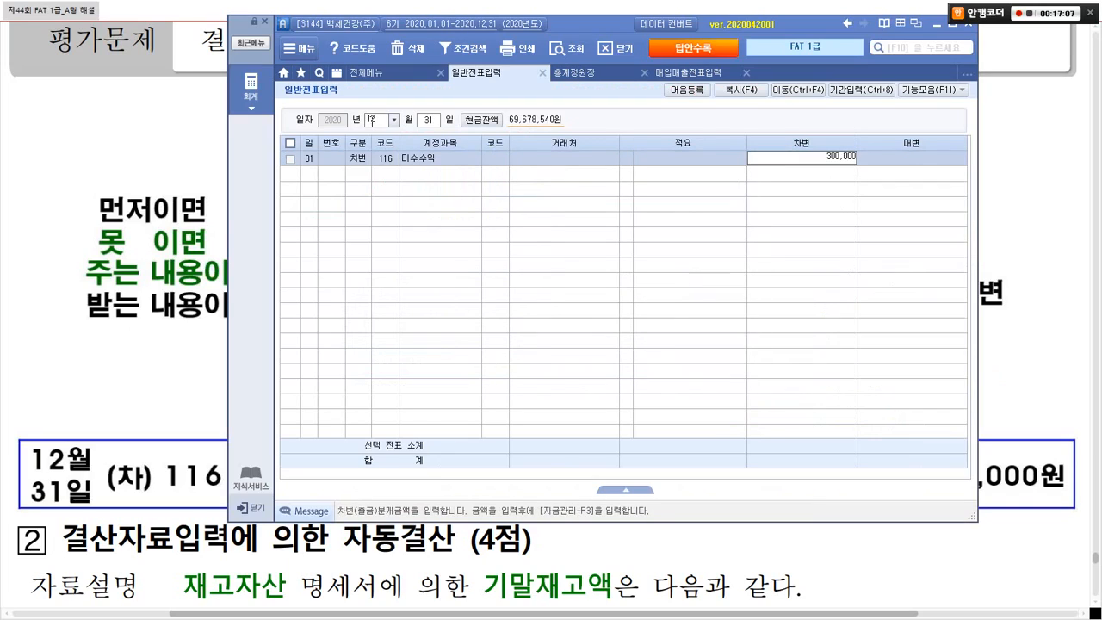
pyautogui.press('Return')
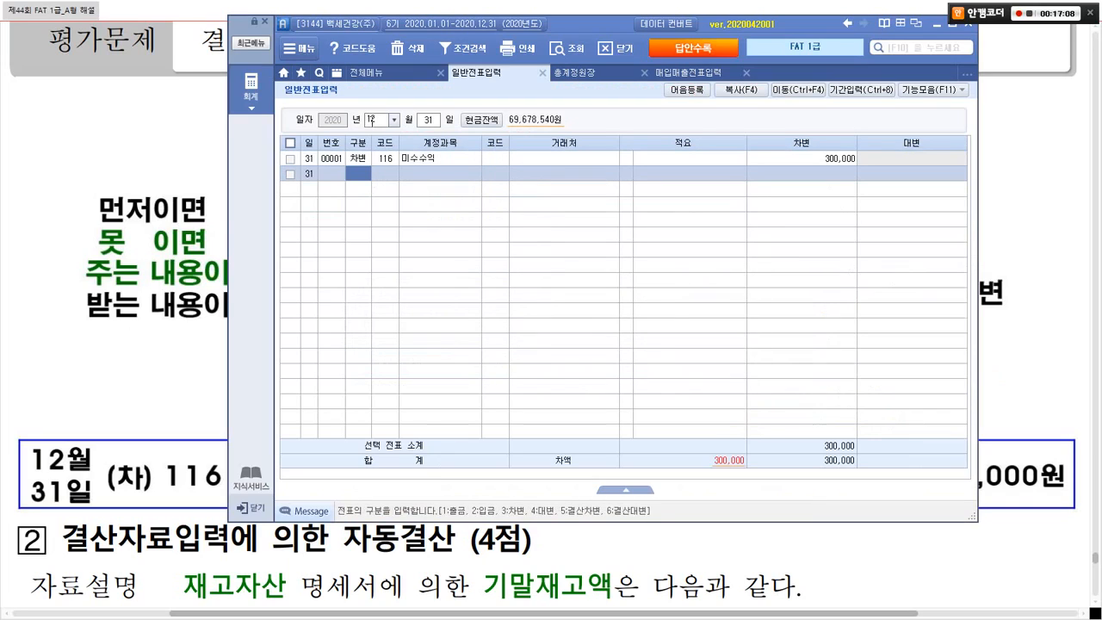
pyautogui.write('4')
pyautogui.write('901')
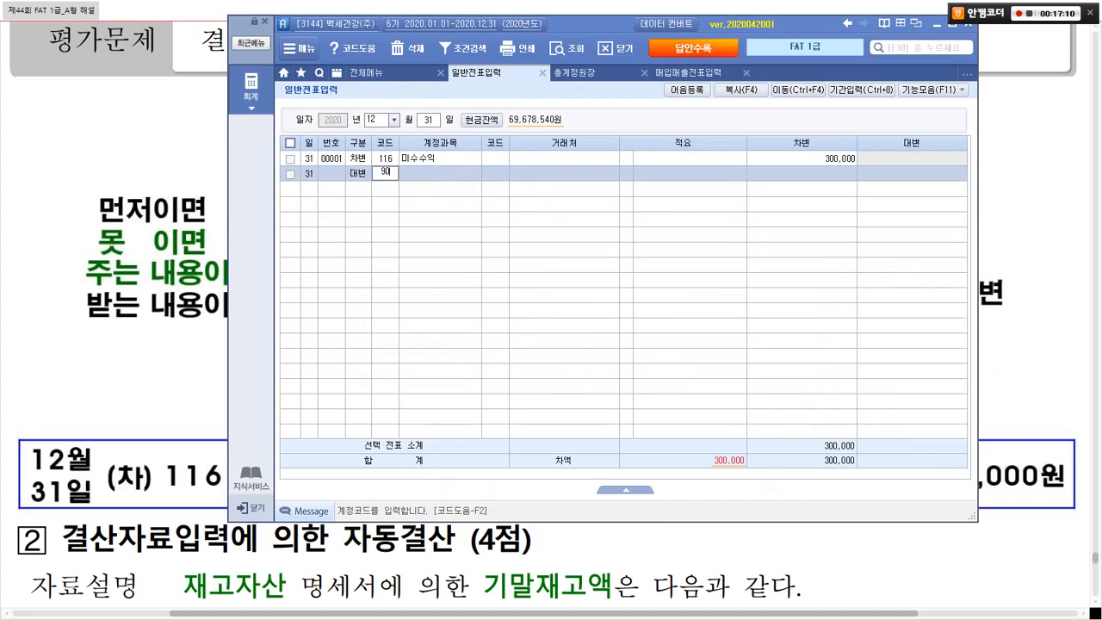
pyautogui.press('Return')
pyautogui.press('Return')
pyautogui.press('Return')
pyautogui.press('Return')
pyautogui.write('300000')
pyautogui.press('Return')
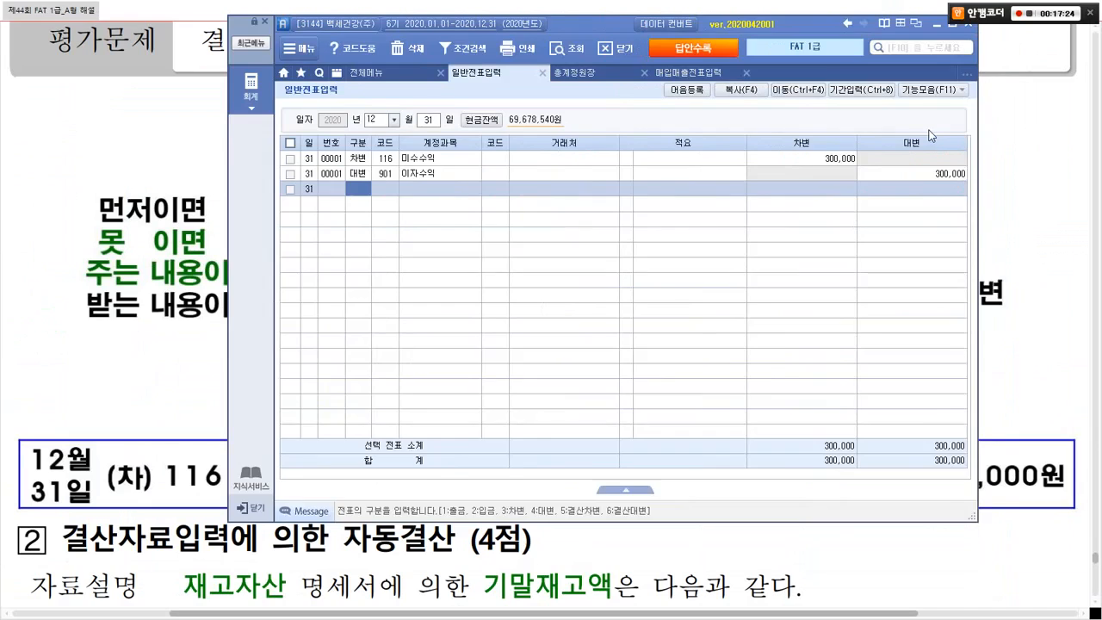
# Step: Minimize Smart A and annotate the answer slide: strike out 이자비용 and link 수익 to the boxed 비용 term
pyautogui.click(933, 48)
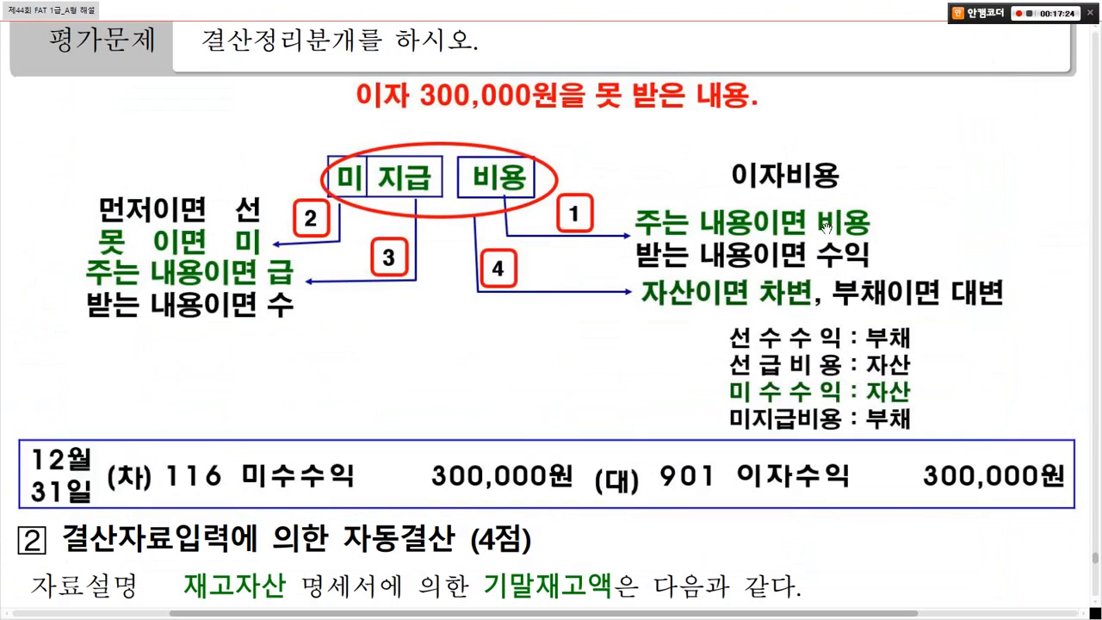
pyautogui.moveTo(799, 169); pyautogui.dragTo(838, 177)
pyautogui.moveTo(865, 254)
pyautogui.mouseDown()
pyautogui.moveTo(833, 268)
pyautogui.moveTo(862, 252)
pyautogui.moveTo(844, 256)
pyautogui.mouseUp()
pyautogui.moveTo(836, 240); pyautogui.dragTo(833, 194)
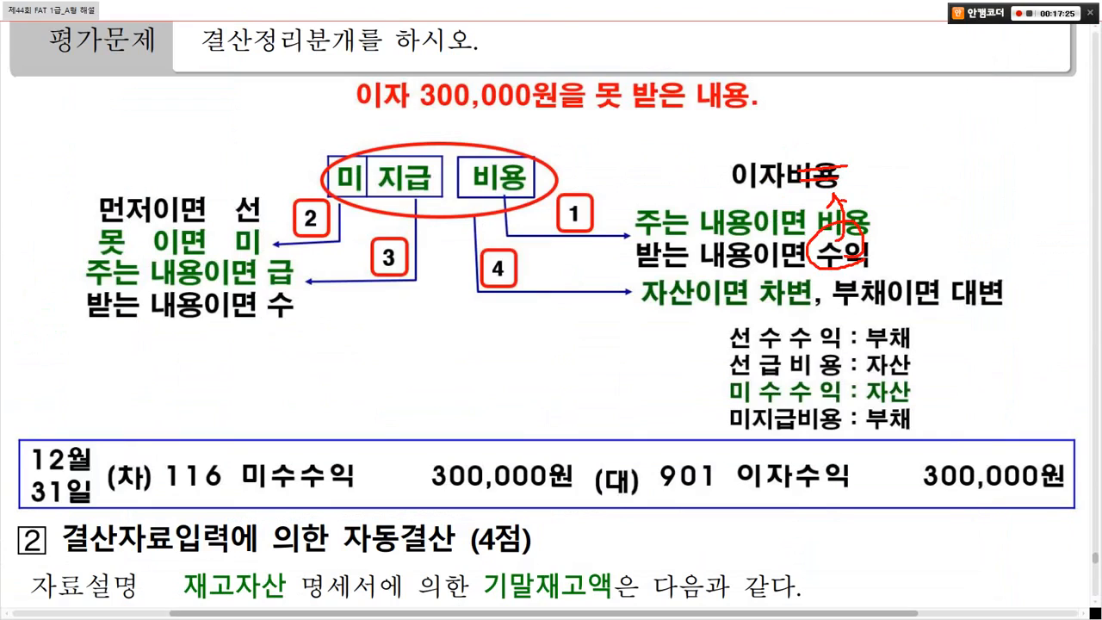
pyautogui.moveTo(482, 175); pyautogui.dragTo(536, 170)
pyautogui.moveTo(833, 257)
pyautogui.mouseDown()
pyautogui.moveTo(577, 260)
pyautogui.moveTo(510, 194)
pyautogui.mouseUp()
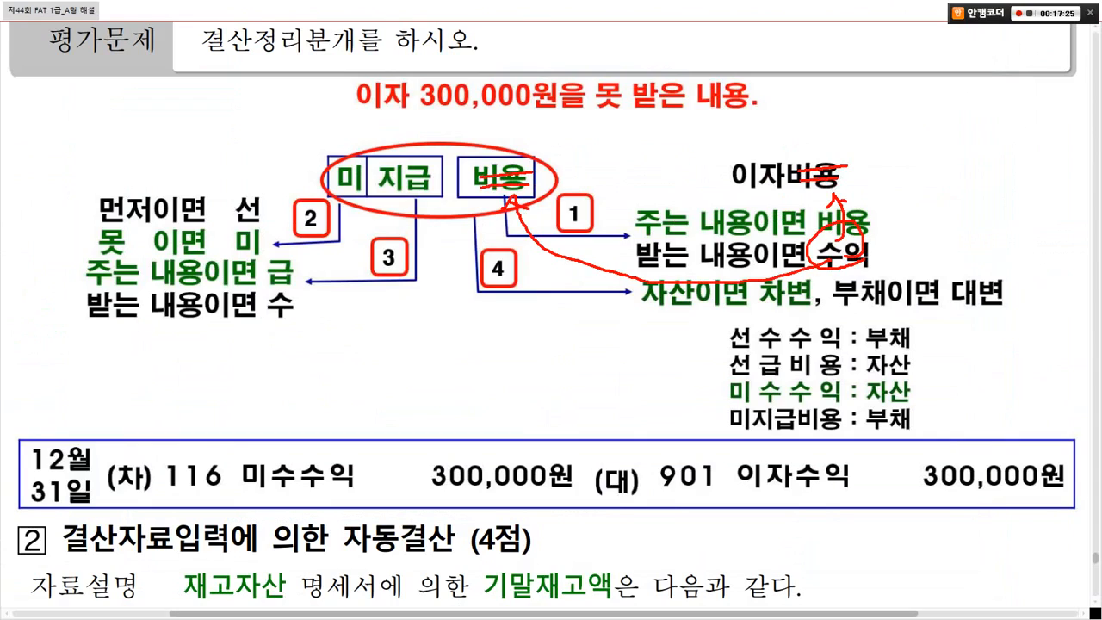
pyautogui.moveTo(297, 288)
pyautogui.mouseDown()
pyautogui.moveTo(280, 334)
pyautogui.moveTo(368, 265)
pyautogui.moveTo(392, 194)
pyautogui.mouseUp()
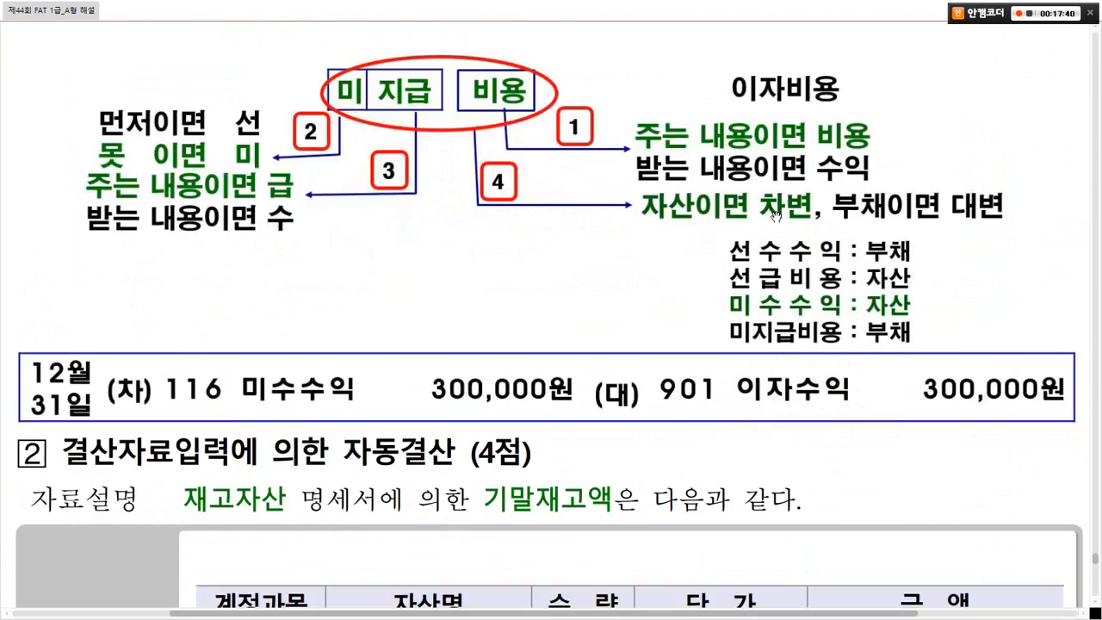
# Step: Scroll the slide to problem ② and outline 재고자산 and 기말재고액 in the data description
pyautogui.scroll(-5, 776, 217)
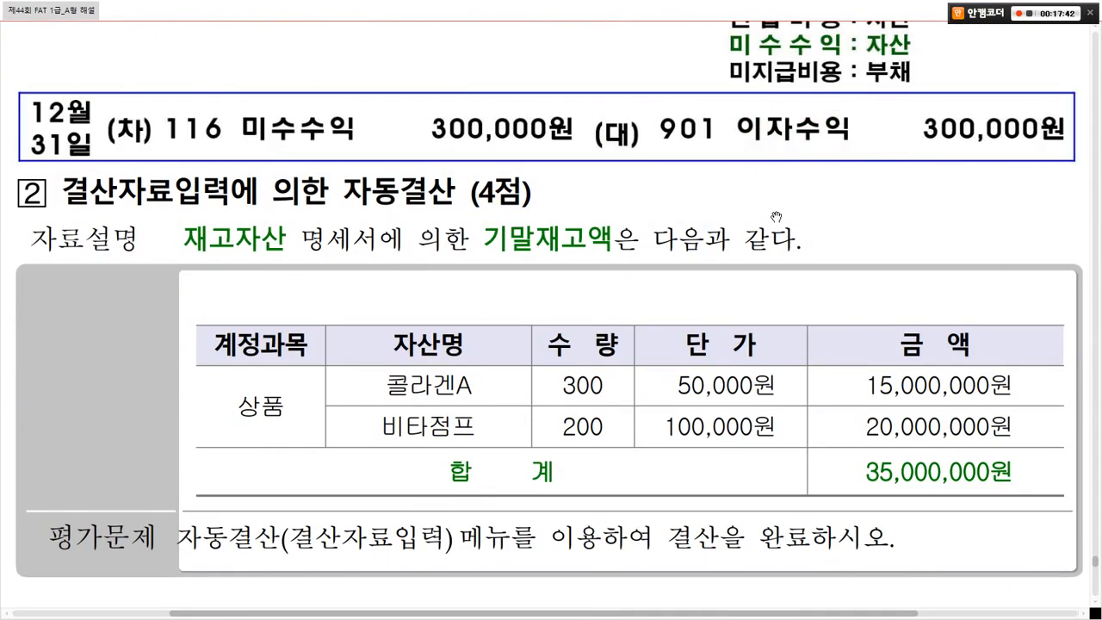
pyautogui.scroll(-3, 776, 217)
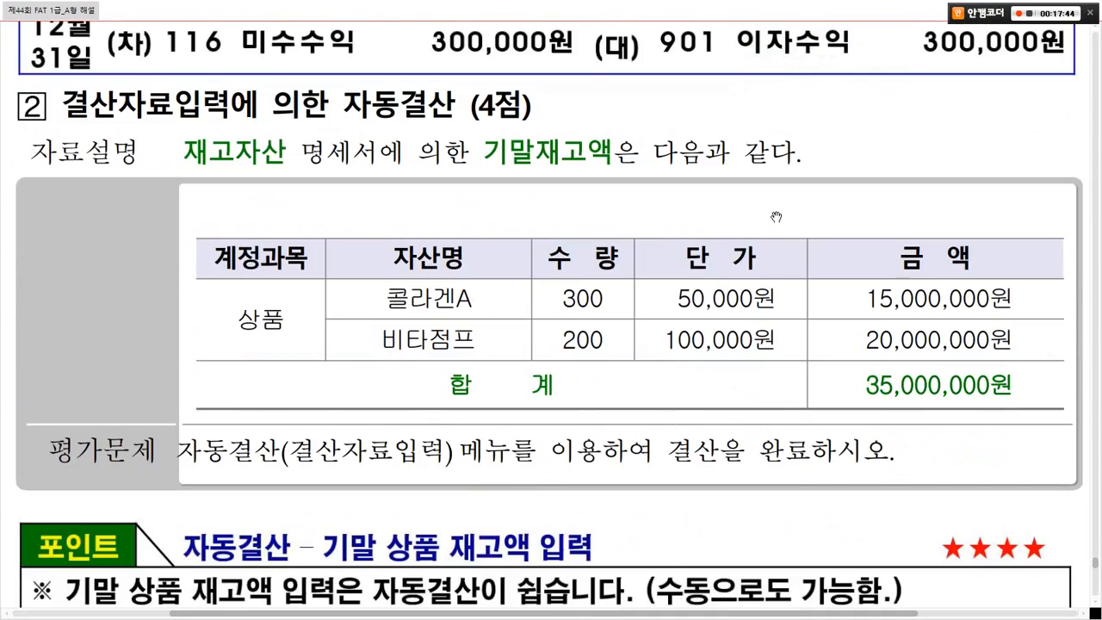
pyautogui.moveTo(162, 123); pyautogui.dragTo(282, 174)
pyautogui.moveTo(470, 125); pyautogui.dragTo(620, 179)
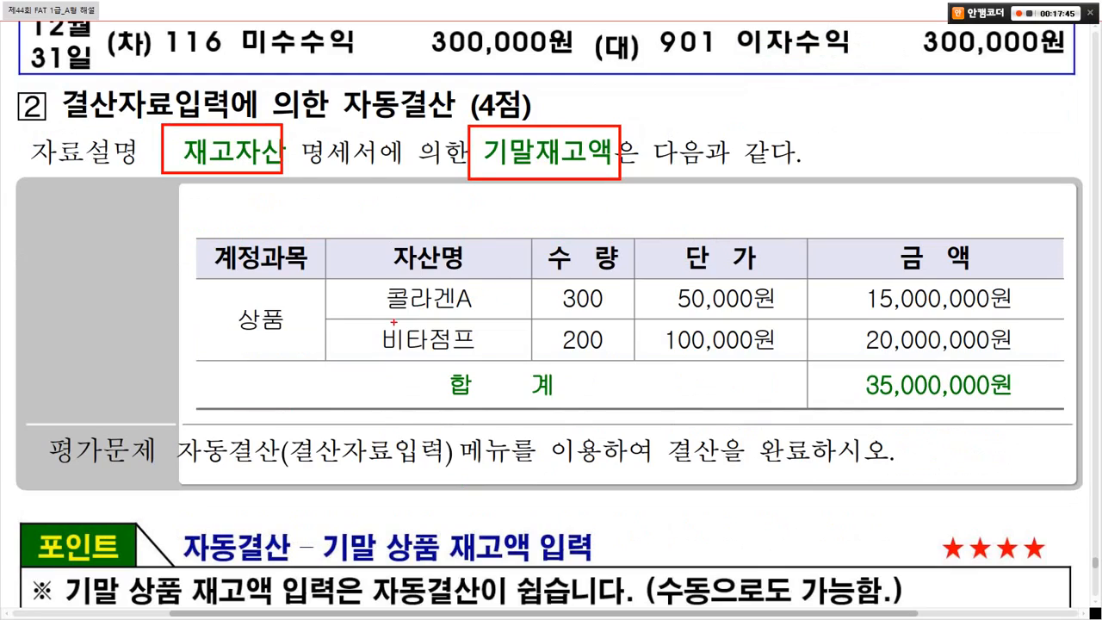
# Step: Mark up the inventory table's item names, quantities, 100,000원 price, 상품 account and 35,000,000원 total
pyautogui.moveTo(464, 287); pyautogui.dragTo(424, 342)
pyautogui.moveTo(411, 298); pyautogui.dragTo(452, 348)
pyautogui.moveTo(600, 279); pyautogui.dragTo(561, 348)
pyautogui.moveTo(570, 305); pyautogui.dragTo(609, 344)
pyautogui.moveTo(753, 294); pyautogui.dragTo(712, 345)
pyautogui.moveTo(706, 299); pyautogui.dragTo(730, 347)
pyautogui.moveTo(274, 337)
pyautogui.mouseDown()
pyautogui.moveTo(211, 293)
pyautogui.moveTo(284, 341)
pyautogui.mouseUp()
pyautogui.moveTo(552, 411); pyautogui.dragTo(558, 401)
pyautogui.moveTo(844, 365); pyautogui.dragTo(1030, 405)
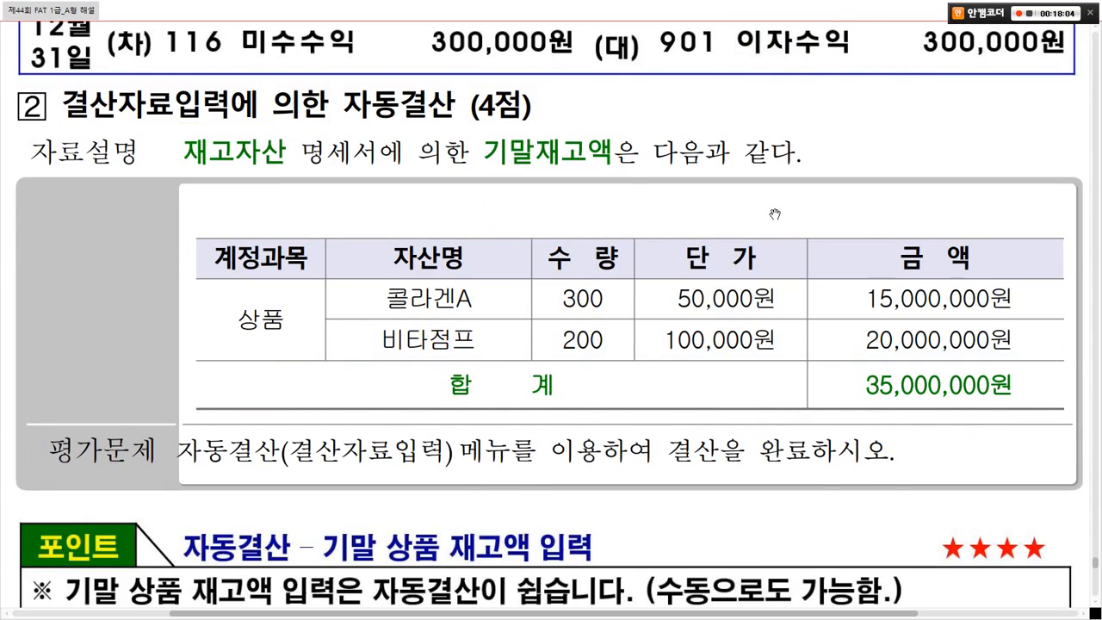
# Step: Mark the automatic-closing steps list, exit pen mode and return to Smart A
pyautogui.scroll(-5, 775, 215)
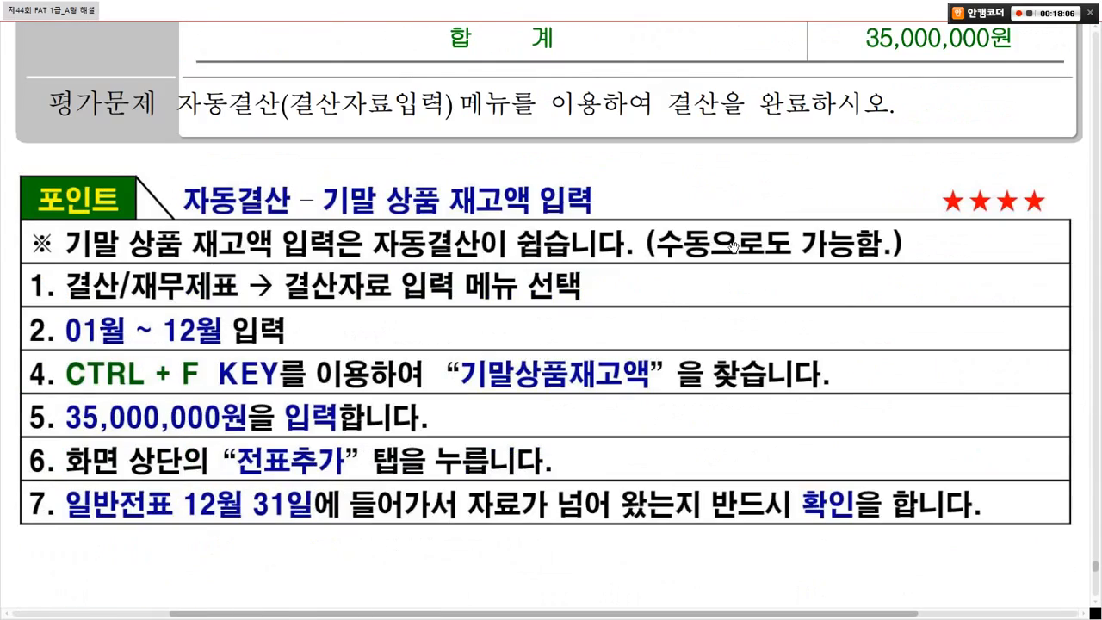
pyautogui.moveTo(441, 586)
pyautogui.mouseDown()
pyautogui.moveTo(272, 585)
pyautogui.moveTo(554, 179)
pyautogui.moveTo(475, 574)
pyautogui.mouseUp()
pyautogui.press('Escape')
pyautogui.hotkey('alt', 'Tab')
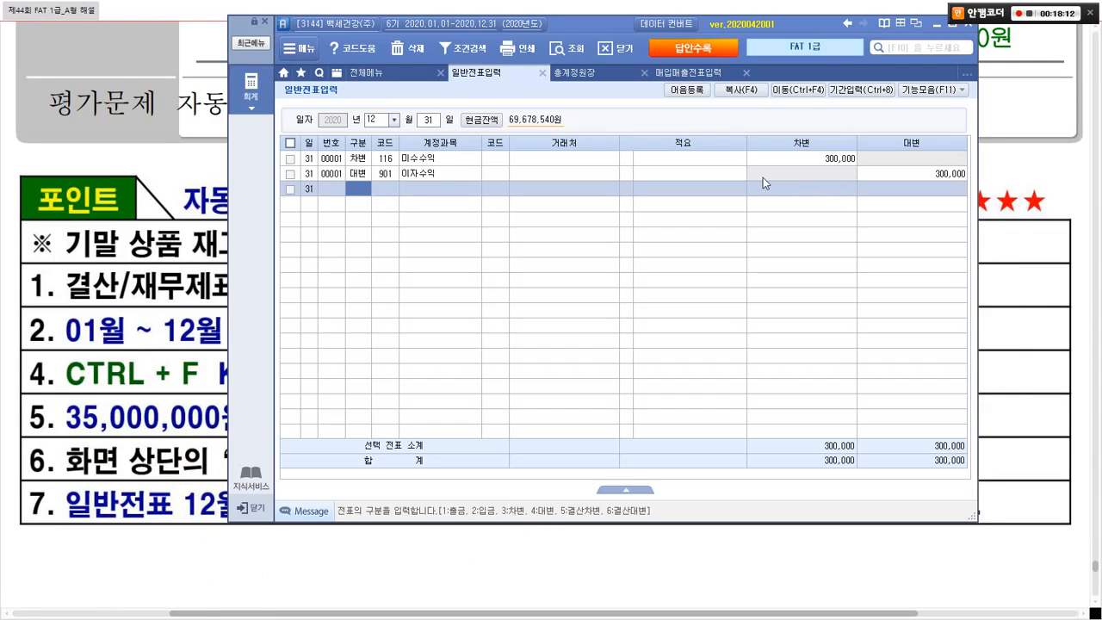
# Step: Close the 매입매출전표입력 tab and open 결산자료입력 for months 01 to 12
pyautogui.click(747, 73)
pyautogui.click(360, 72)
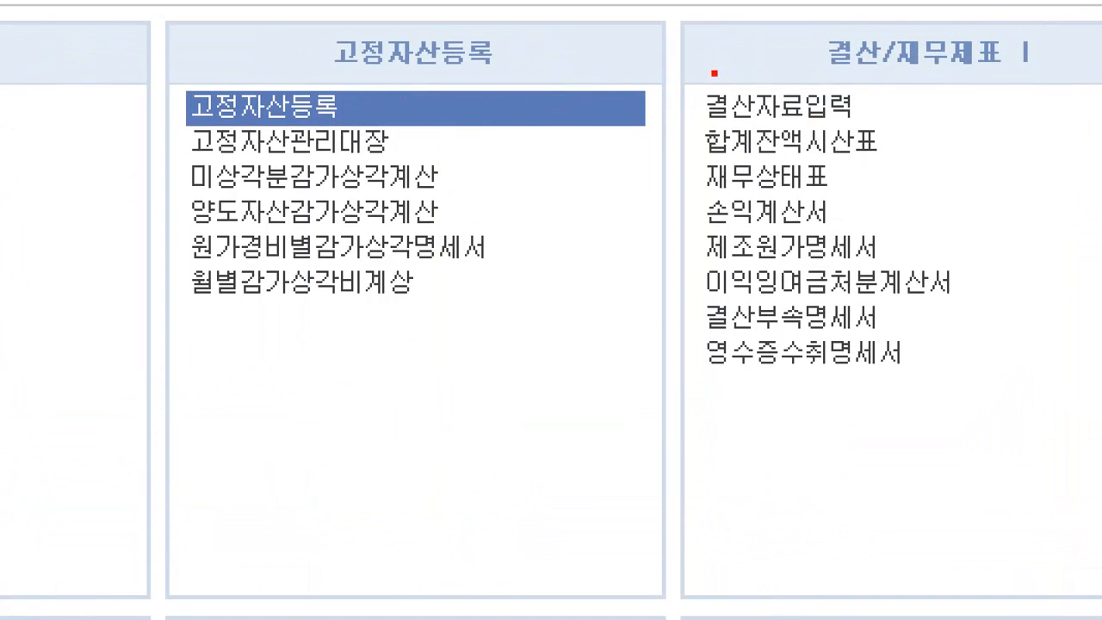
pyautogui.moveTo(671, 69); pyautogui.dragTo(890, 123)
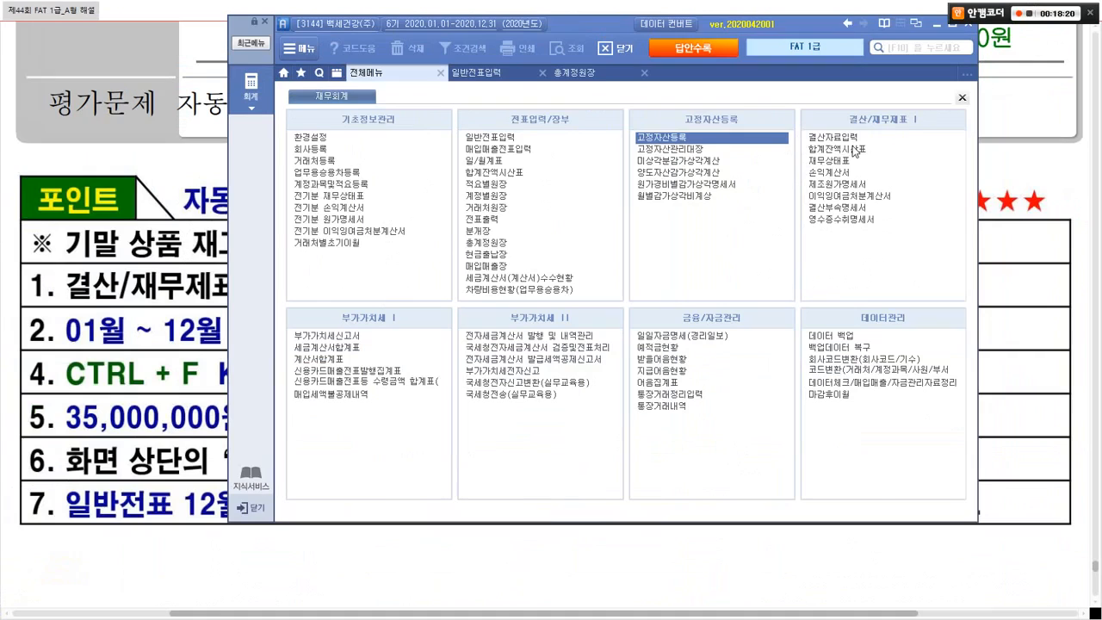
pyautogui.click(840, 137)
pyautogui.write('01')
pyautogui.press('Return')
pyautogui.write('12')
pyautogui.press('Return')
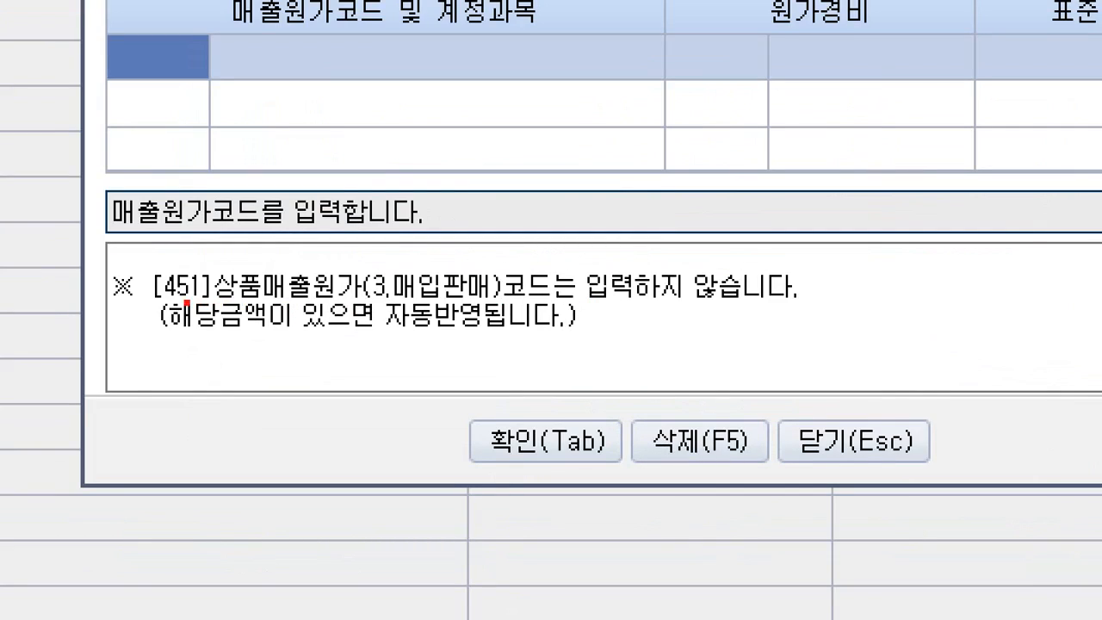
# Step: Underline the cost-of-sales dialog notes on code 451, then accept it to load the grid
pyautogui.moveTo(168, 303); pyautogui.dragTo(804, 292)
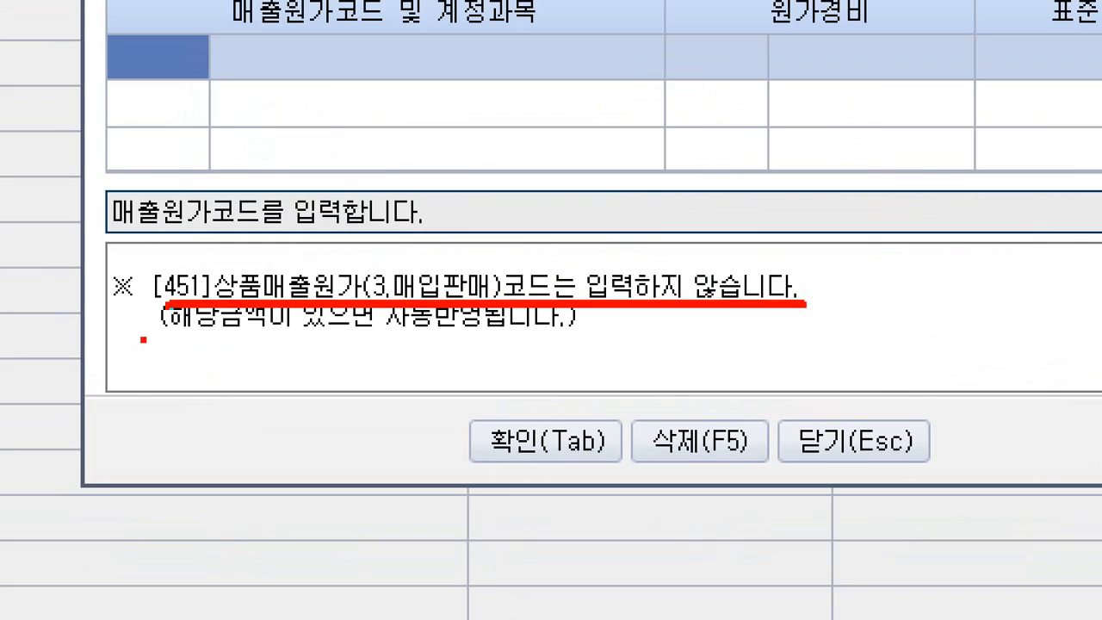
pyautogui.moveTo(143, 340); pyautogui.dragTo(594, 325)
pyautogui.moveTo(592, 511)
pyautogui.mouseDown()
pyautogui.moveTo(594, 381)
pyautogui.moveTo(607, 480)
pyautogui.mouseUp()
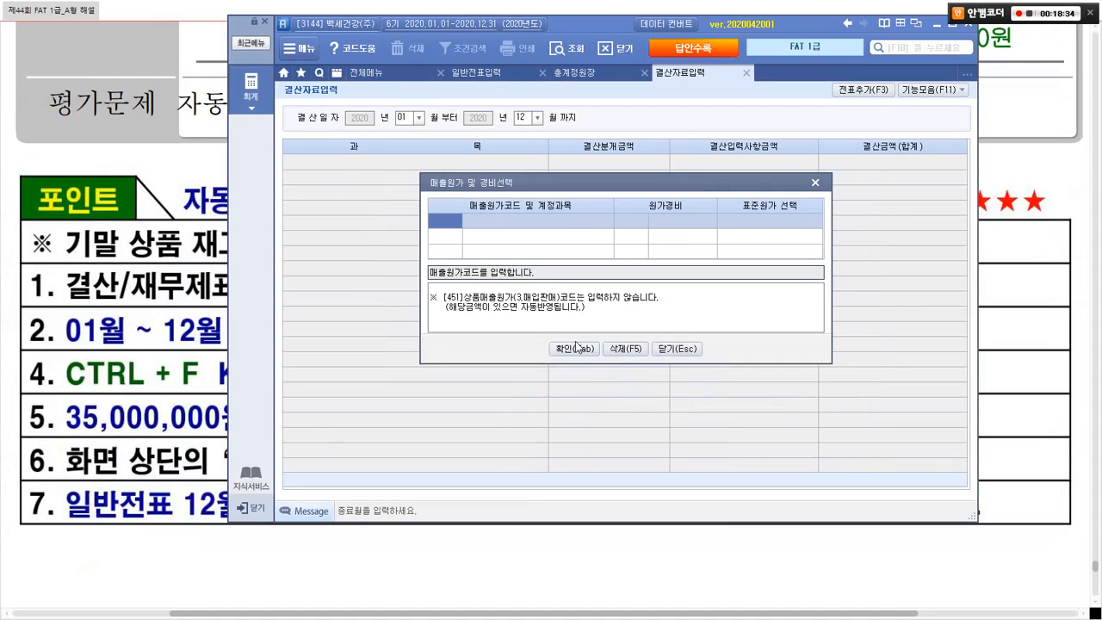
pyautogui.click(575, 346)
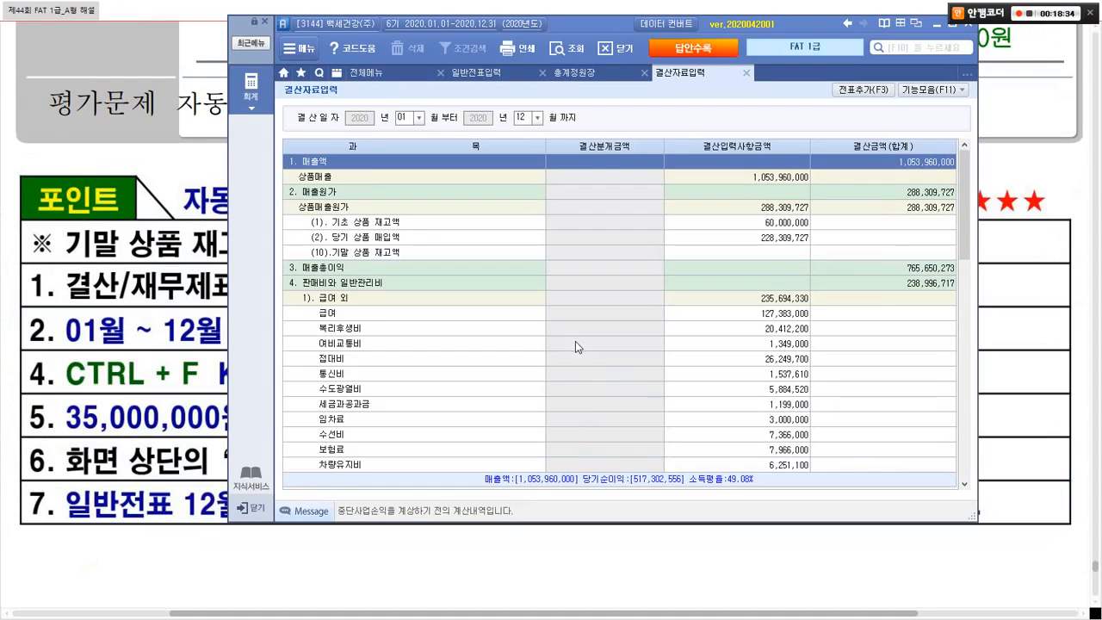
# Step: Find the (10).기말 상품 재고액 row and enter 35,000,000 ending merchandise inventory
pyautogui.click(383, 315)
pyautogui.hotkey('ctrl', 'f')
pyautogui.write('기말상품')
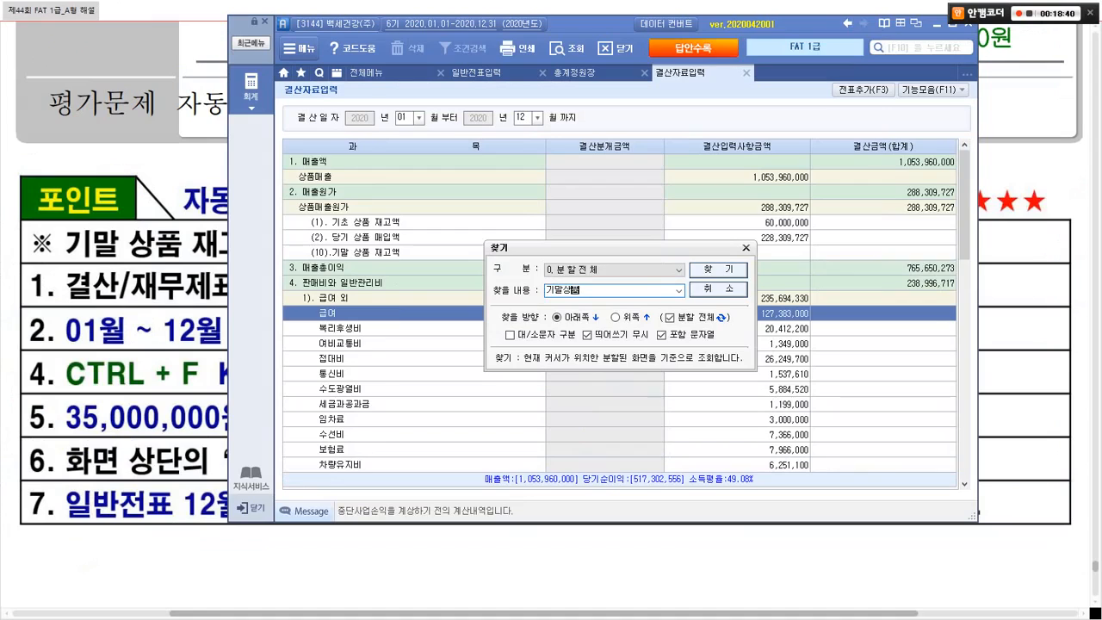
pyautogui.press('Return')
pyautogui.click(738, 248)
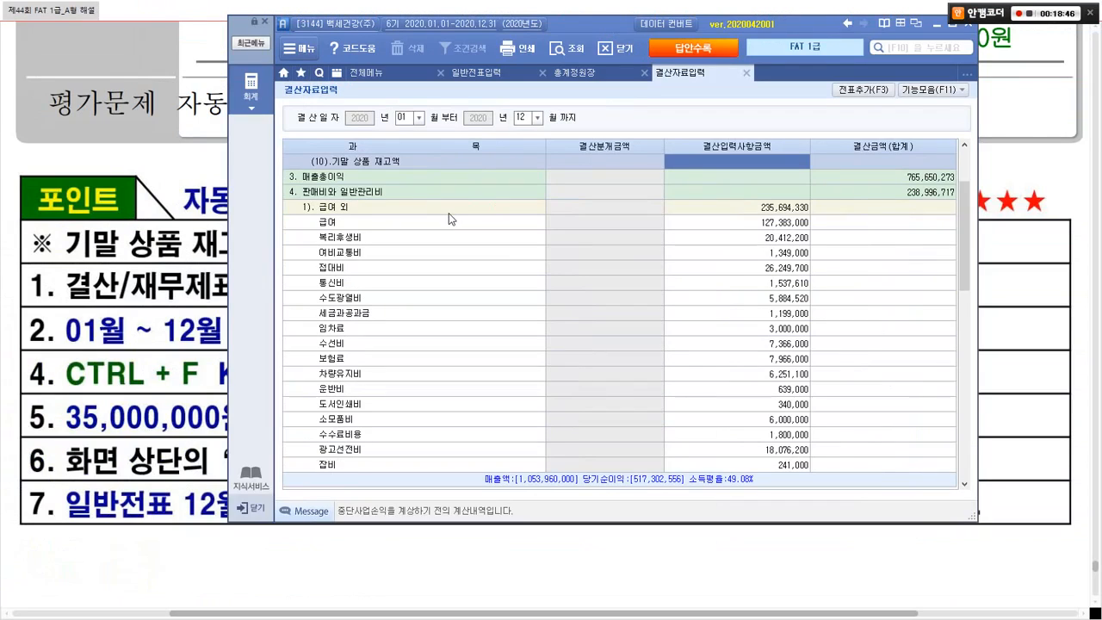
pyautogui.write('35000000')
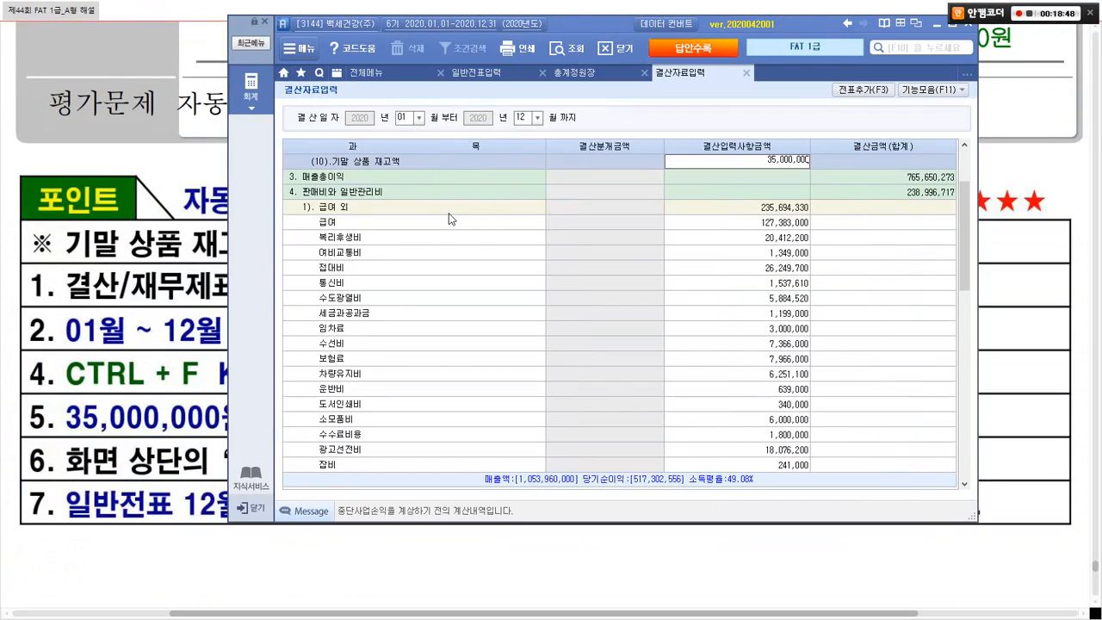
pyautogui.press('Return')
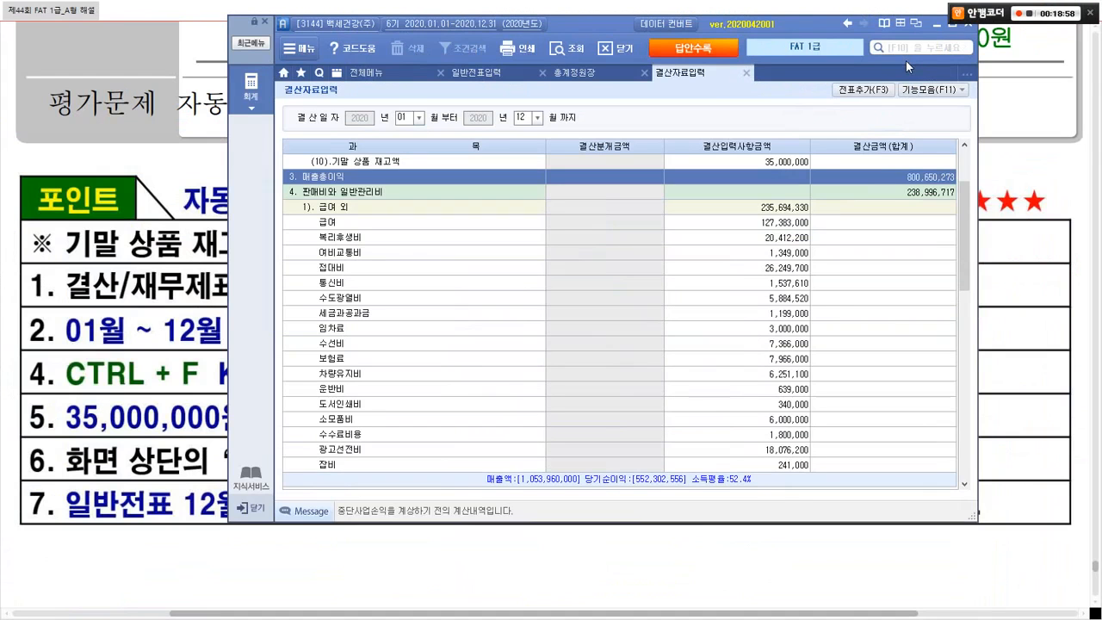
# Step: Add the closing entries to the general journal with F3 전표추가 and confirm
pyautogui.click(865, 89)
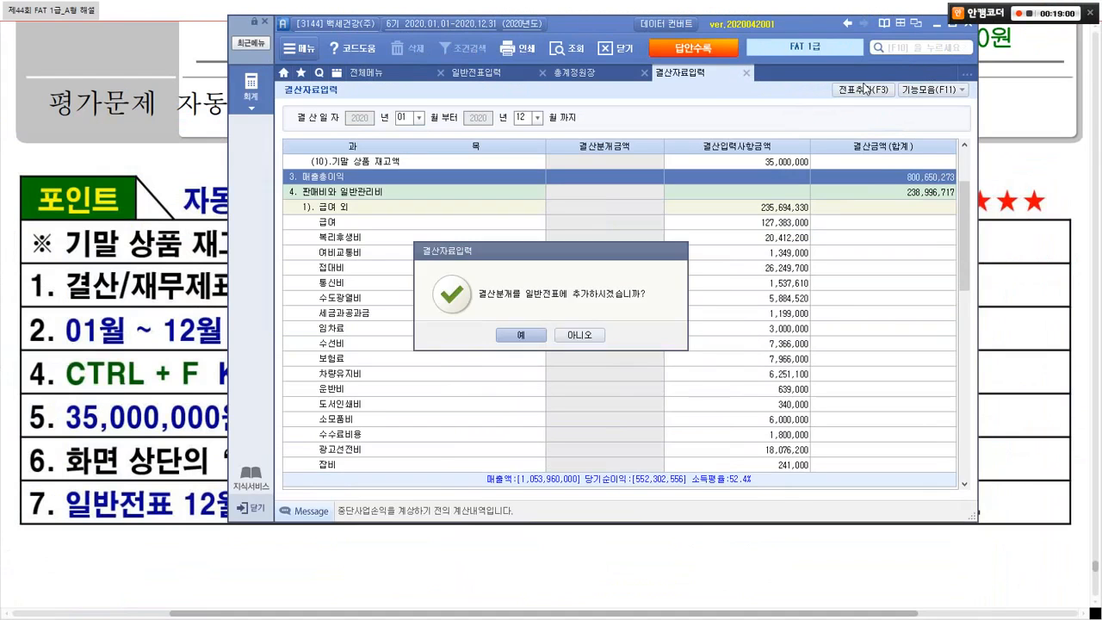
pyautogui.click(522, 333)
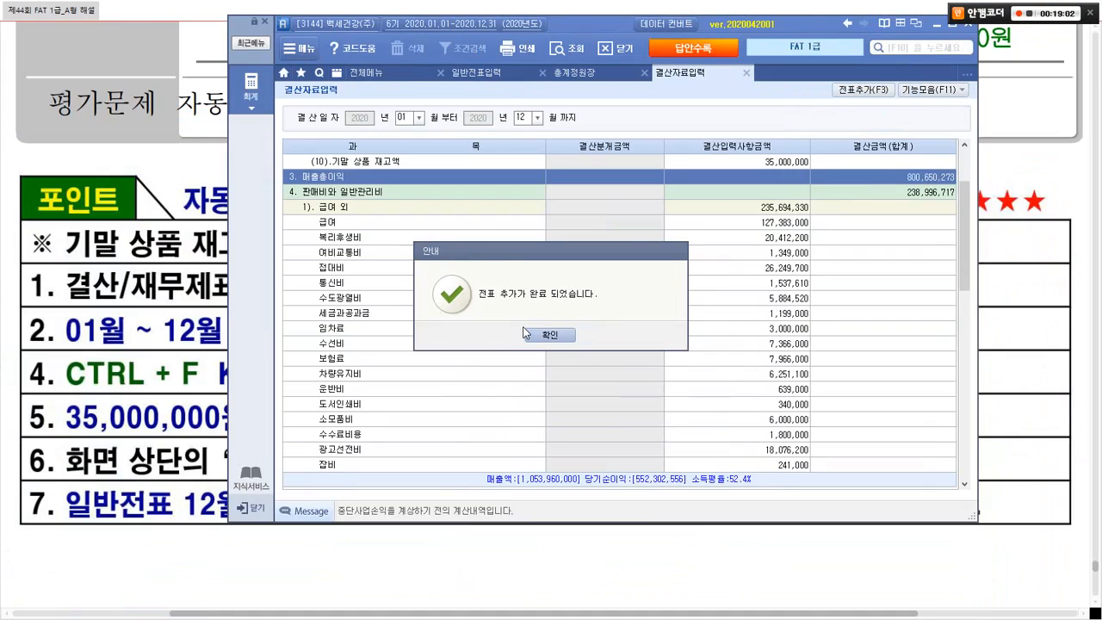
pyautogui.click(553, 331)
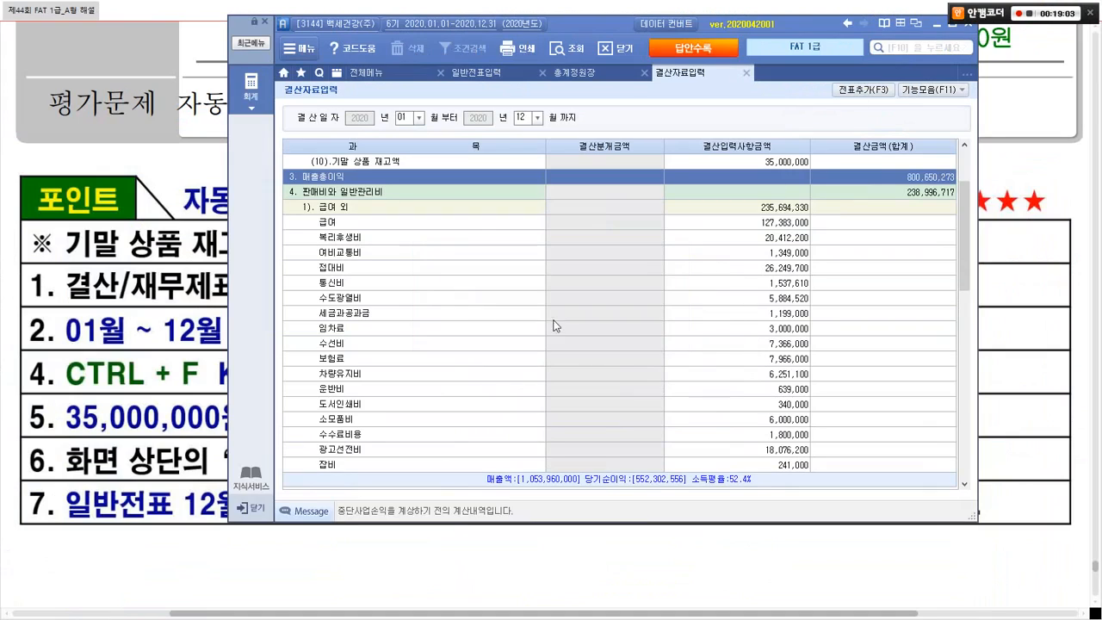
# Step: Load the December 31 general journal and mark the 결차 and 결대 closing rows
pyautogui.click(476, 73)
pyautogui.click(428, 122)
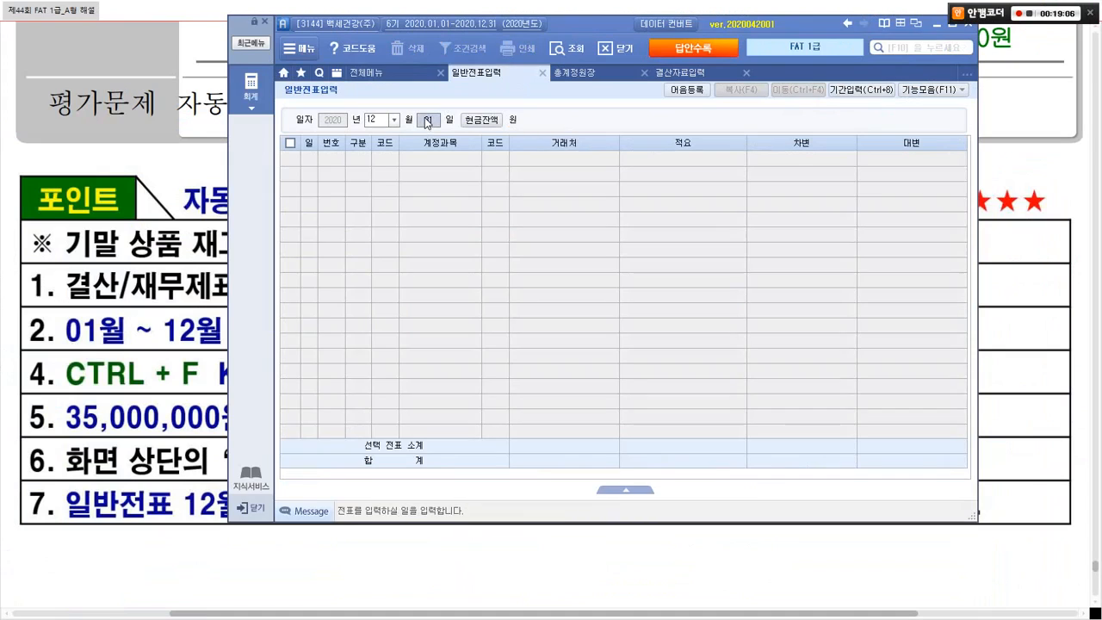
pyautogui.press('Return')
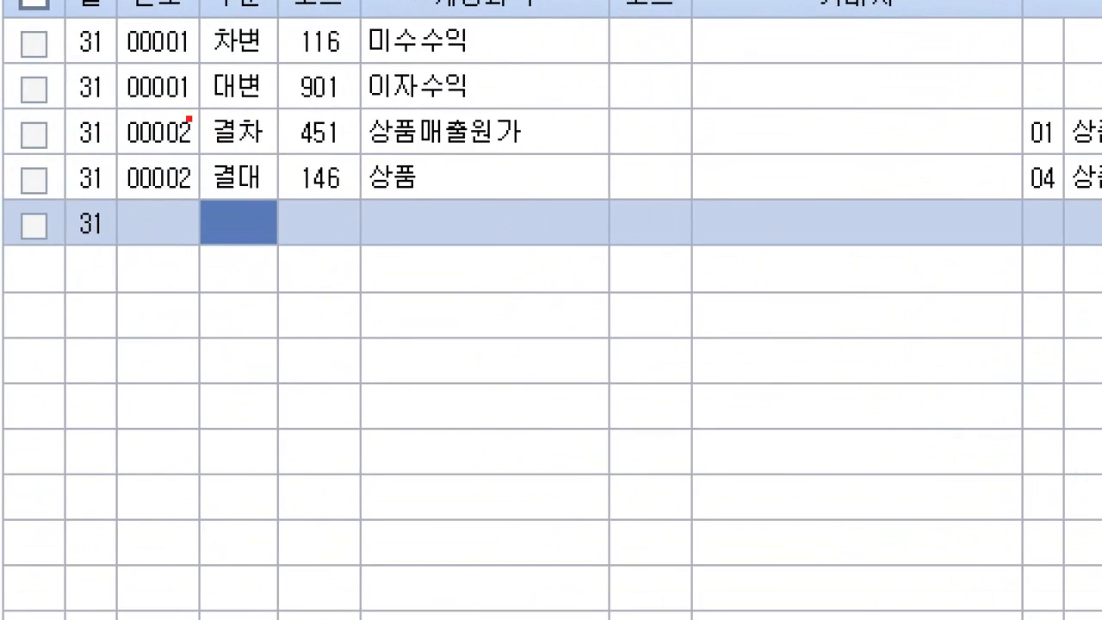
pyautogui.moveTo(165, 102)
pyautogui.mouseDown()
pyautogui.moveTo(364, 140)
pyautogui.moveTo(623, 167)
pyautogui.moveTo(623, 199)
pyautogui.mouseUp()
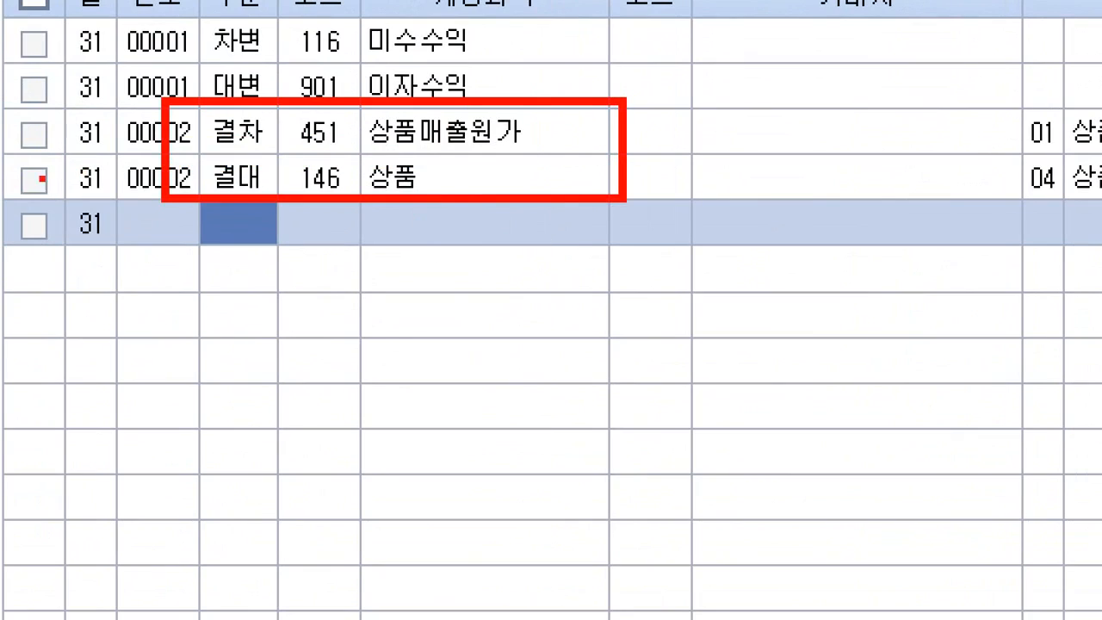
pyautogui.moveTo(197, 108); pyautogui.dragTo(284, 62)
pyautogui.moveTo(250, 144)
pyautogui.mouseDown()
pyautogui.moveTo(264, 201)
pyautogui.moveTo(317, 136)
pyautogui.mouseUp()
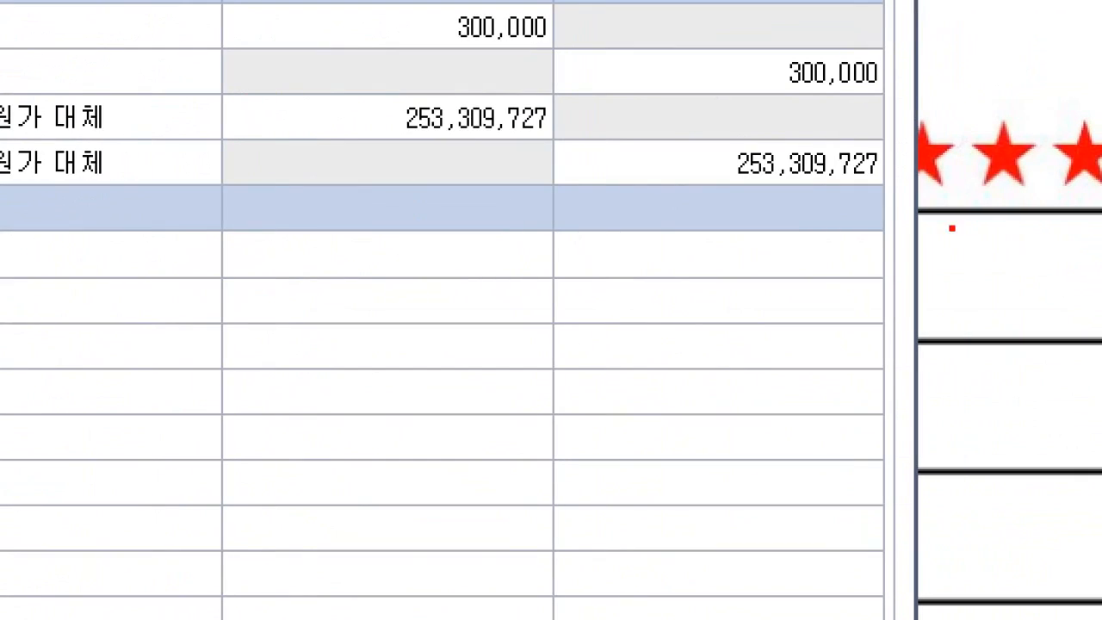
# Step: Annotate the 253,309,727 closing amounts for 상품매출원가 and 상품
pyautogui.moveTo(897, 238)
pyautogui.mouseDown()
pyautogui.moveTo(694, 287)
pyautogui.moveTo(765, 89)
pyautogui.moveTo(734, 224)
pyautogui.mouseUp()
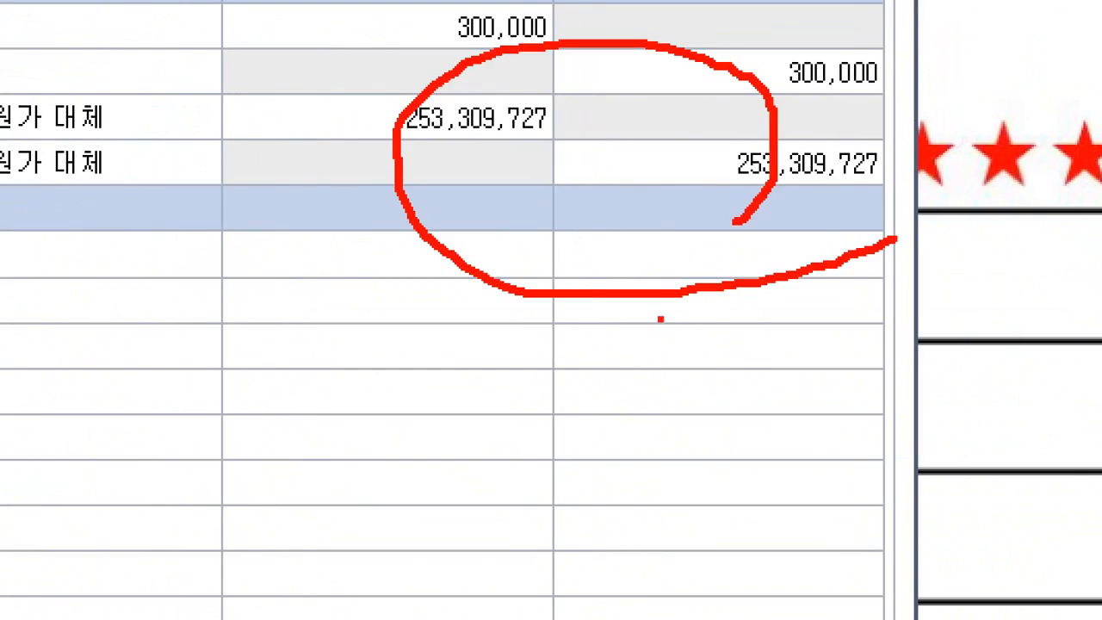
pyautogui.moveTo(900, 65); pyautogui.dragTo(839, 150)
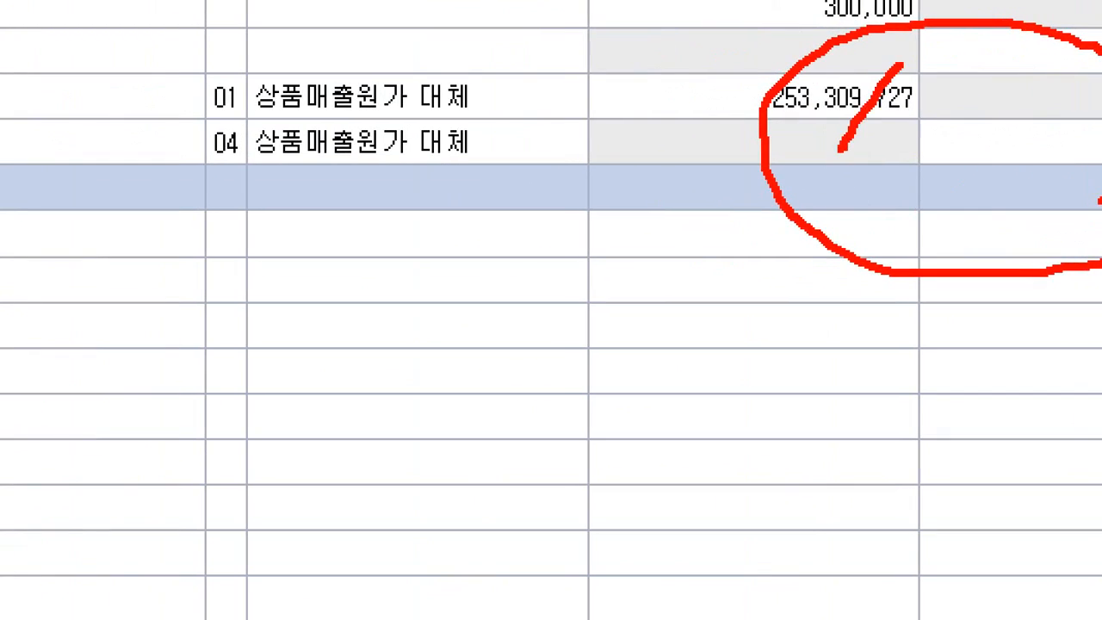
pyautogui.moveTo(835, 86); pyautogui.dragTo(910, 171)
pyautogui.moveTo(1042, 167)
pyautogui.mouseDown()
pyautogui.moveTo(1000, 220)
pyautogui.moveTo(1039, 247)
pyautogui.mouseUp()
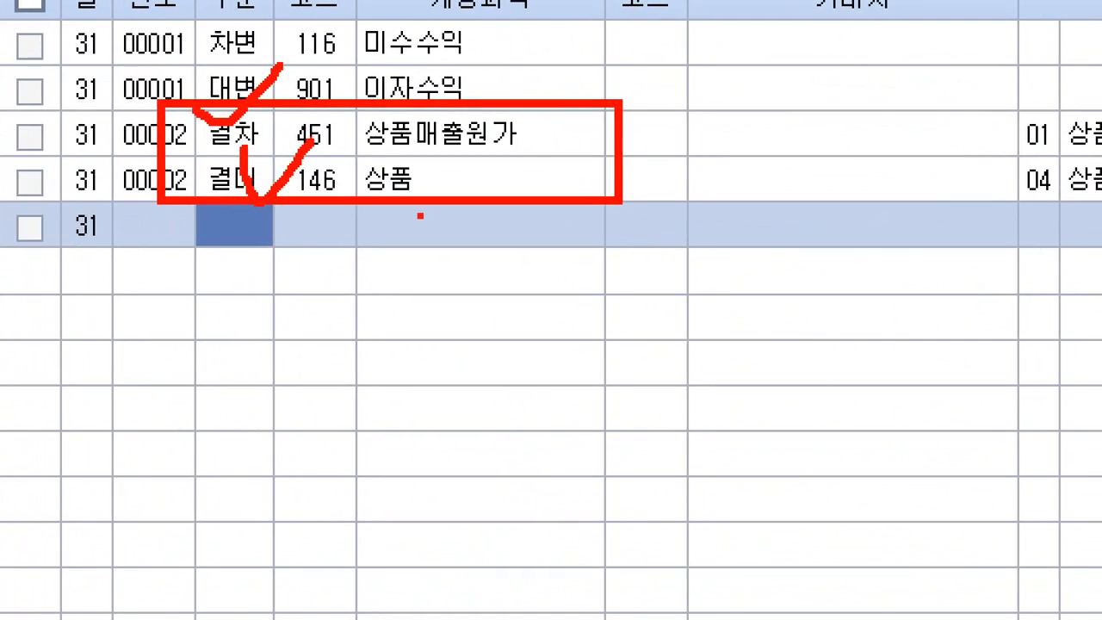
pyautogui.moveTo(672, 155)
pyautogui.mouseDown()
pyautogui.moveTo(683, 180)
pyautogui.moveTo(693, 125)
pyautogui.moveTo(689, 200)
pyautogui.mouseUp()
pyautogui.moveTo(762, 38)
pyautogui.mouseDown()
pyautogui.moveTo(789, 39)
pyautogui.moveTo(813, 176)
pyautogui.moveTo(856, 185)
pyautogui.mouseUp()
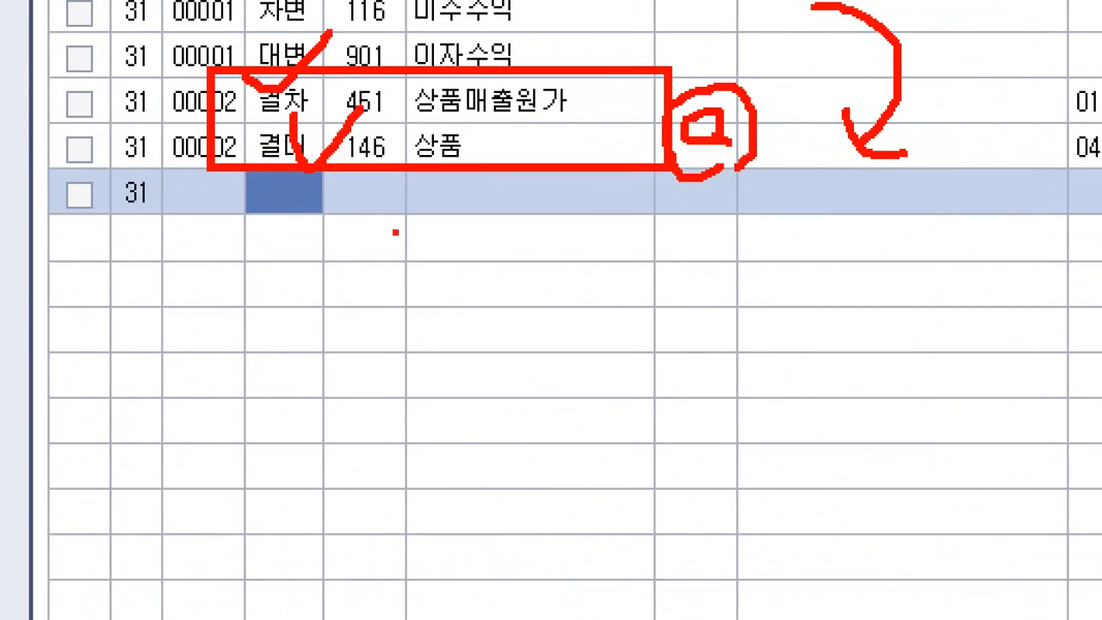
pyautogui.moveTo(510, 146)
pyautogui.mouseDown()
pyautogui.moveTo(566, 209)
pyautogui.moveTo(614, 315)
pyautogui.mouseUp()
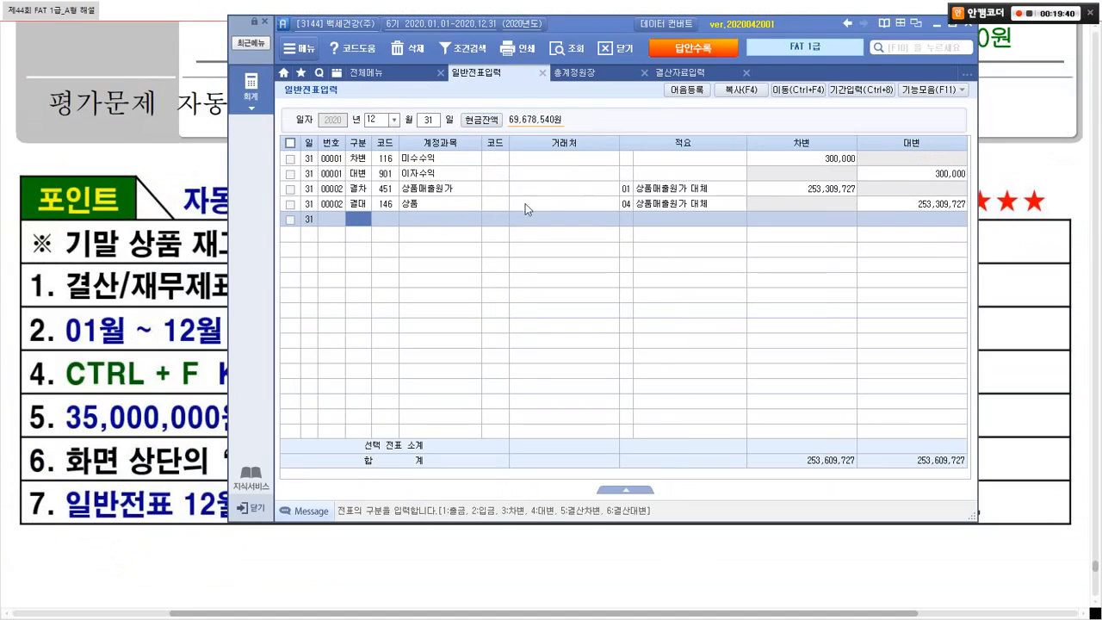
# Step: Close the closing-data, ledger and journal tabs, hide Smart A, and scroll to 문제 5 question 1
pyautogui.click(746, 73)
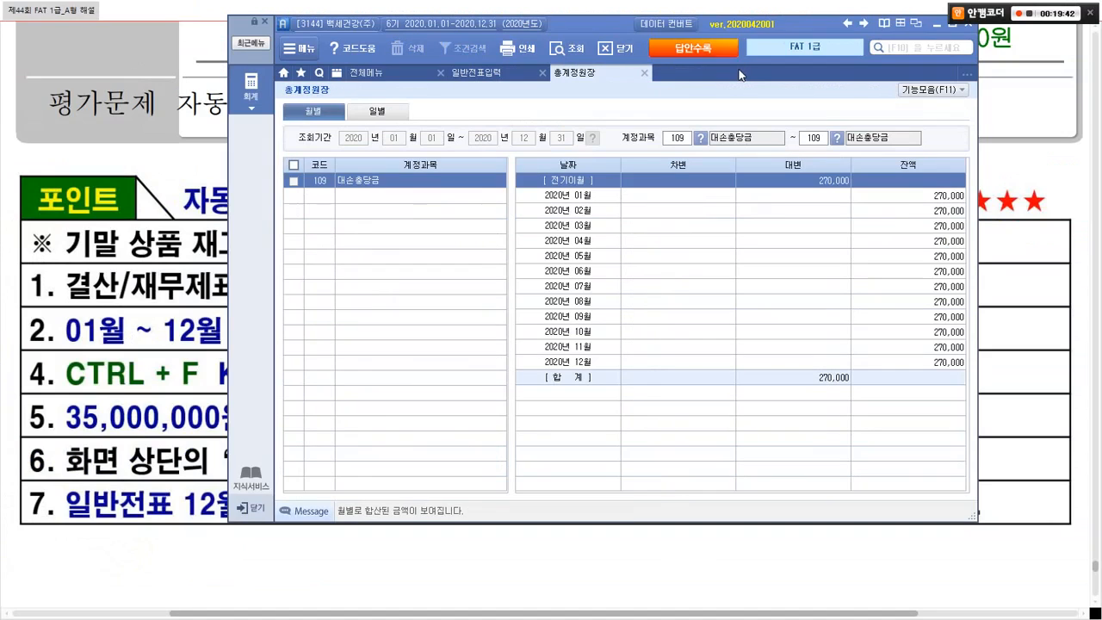
pyautogui.click(646, 72)
pyautogui.click(543, 72)
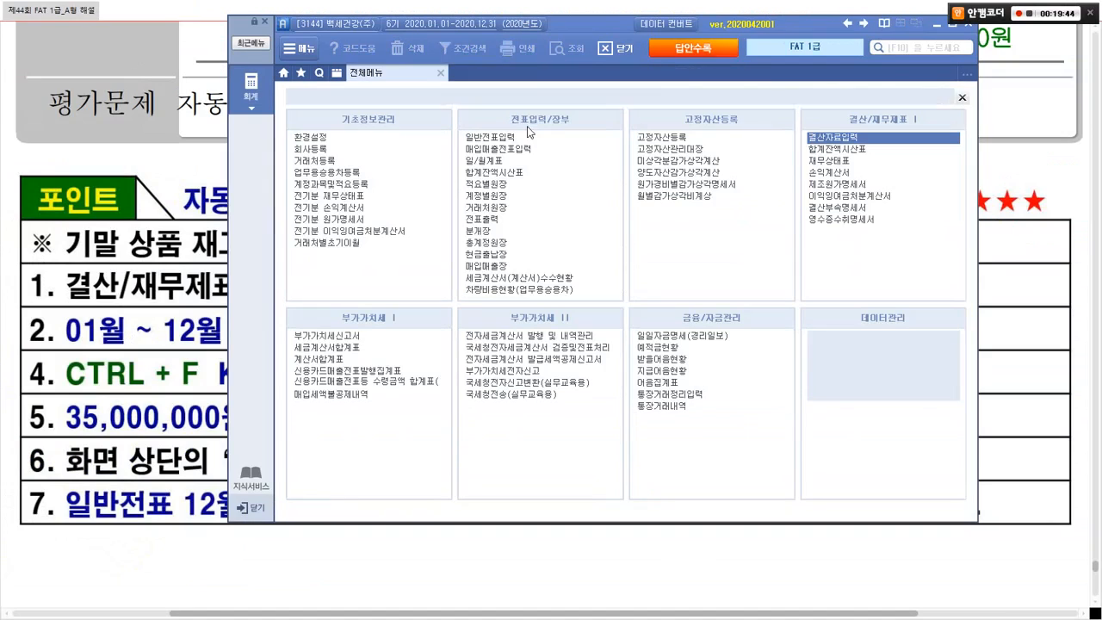
pyautogui.click(215, 343)
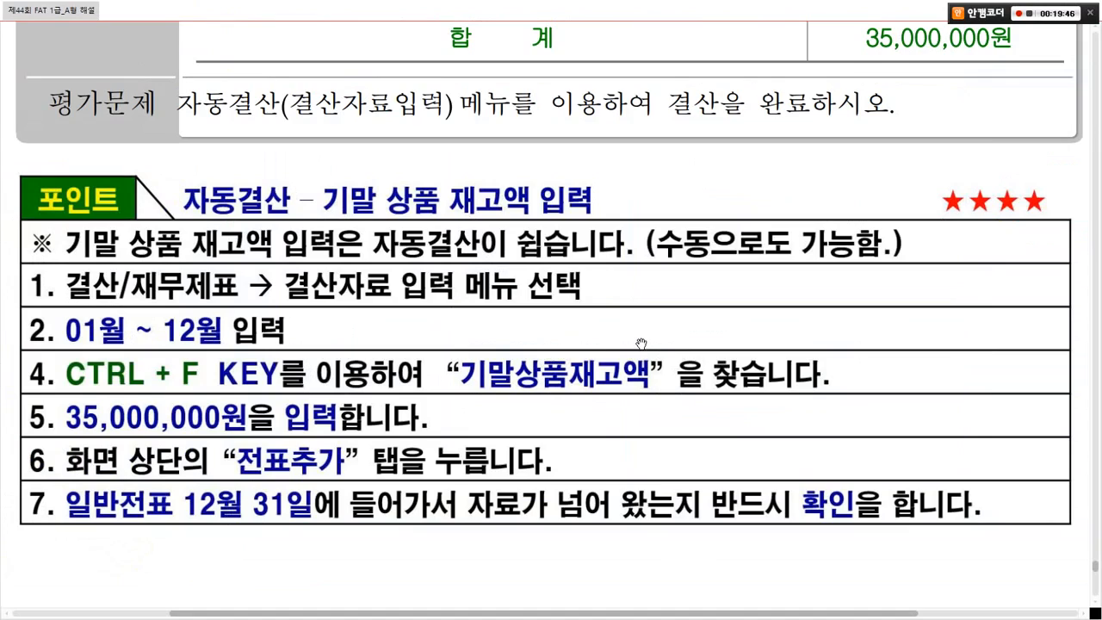
pyautogui.scroll(-8, 641, 342)
pyautogui.scroll(-5, 641, 343)
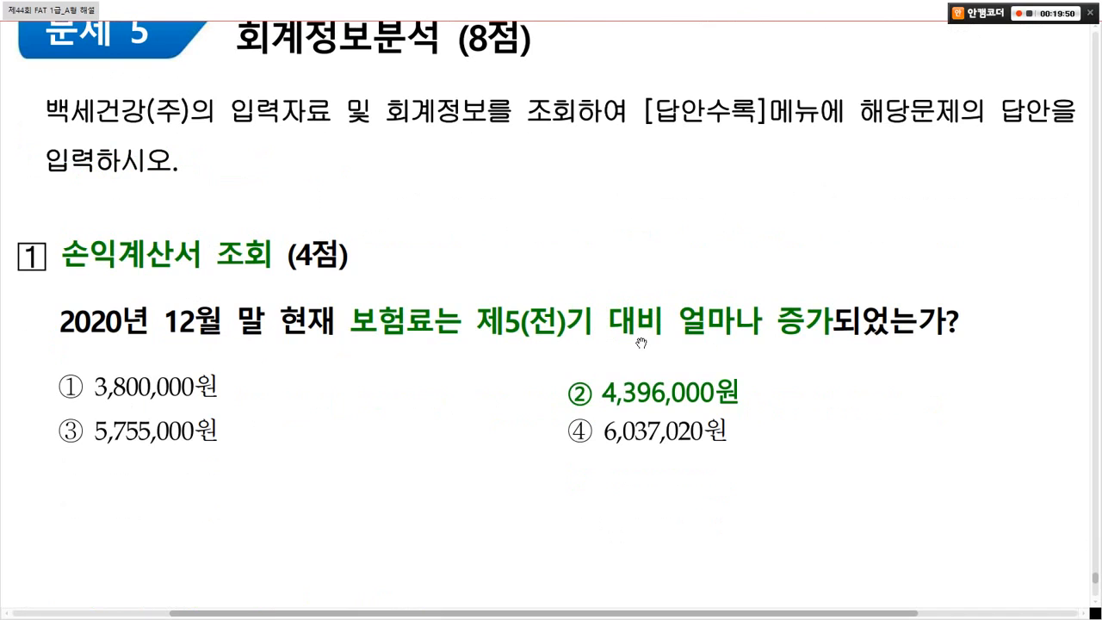
pyautogui.scroll(-1, 641, 343)
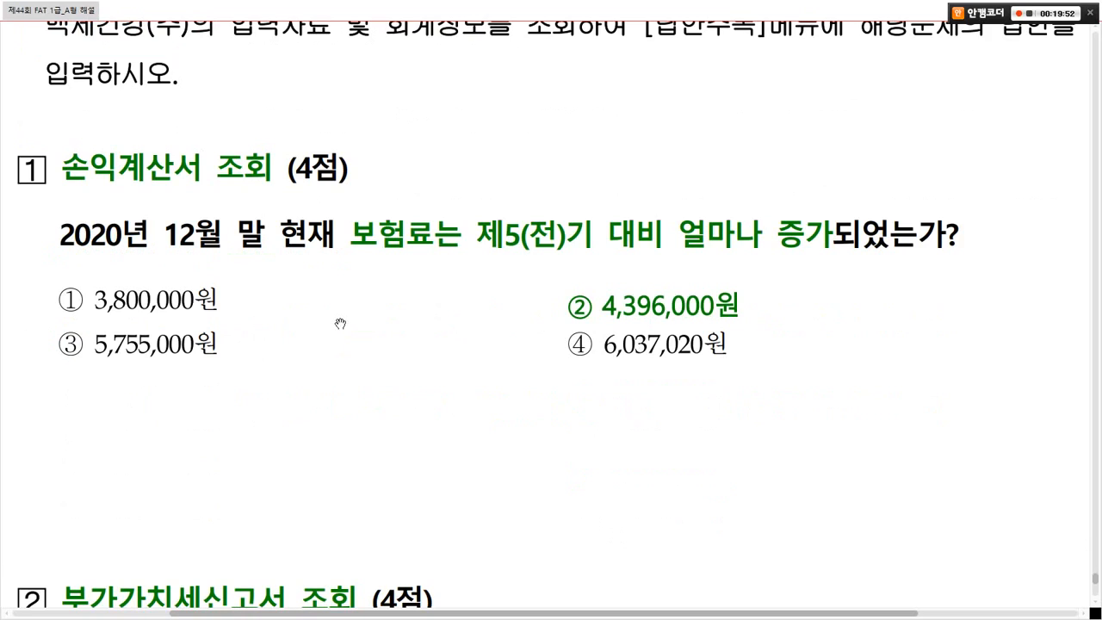
# Step: Outline 손익계산서 조회 in the insurance-expense question, then return to Smart A
pyautogui.moveTo(49, 141); pyautogui.dragTo(288, 189)
pyautogui.moveTo(222, 123)
pyautogui.mouseDown()
pyautogui.moveTo(232, 137)
pyautogui.moveTo(261, 115)
pyautogui.mouseUp()
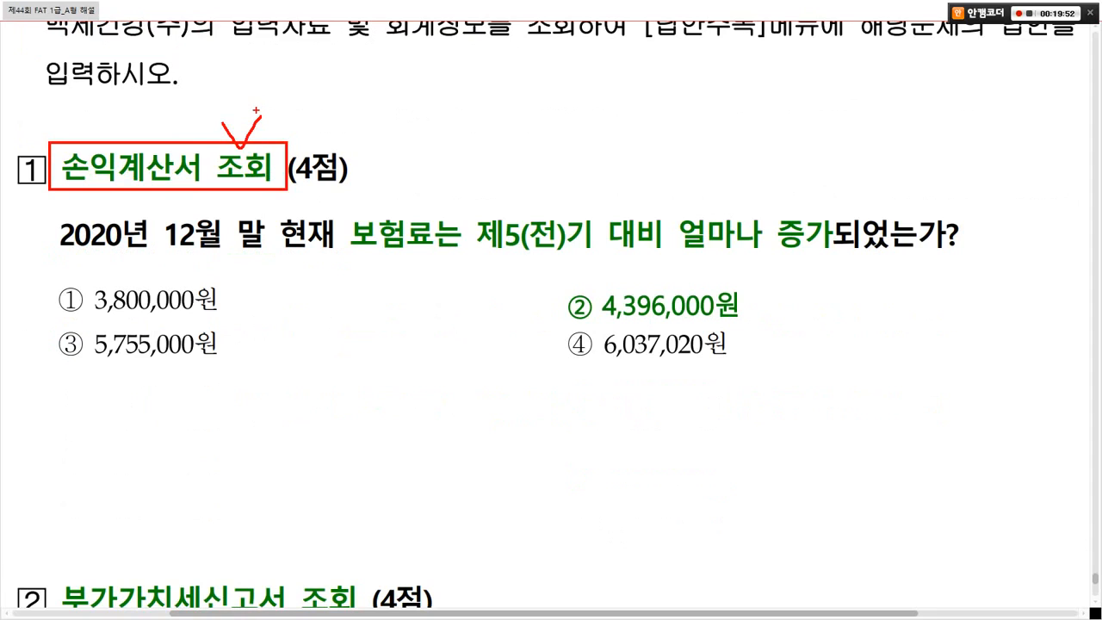
pyautogui.press('Escape')
pyautogui.hotkey('alt', 'Tab')
# Step: Open 손익계산서 from the 결산/재무제표 list in 전체메뉴
pyautogui.hotkey('ctrl', '1')
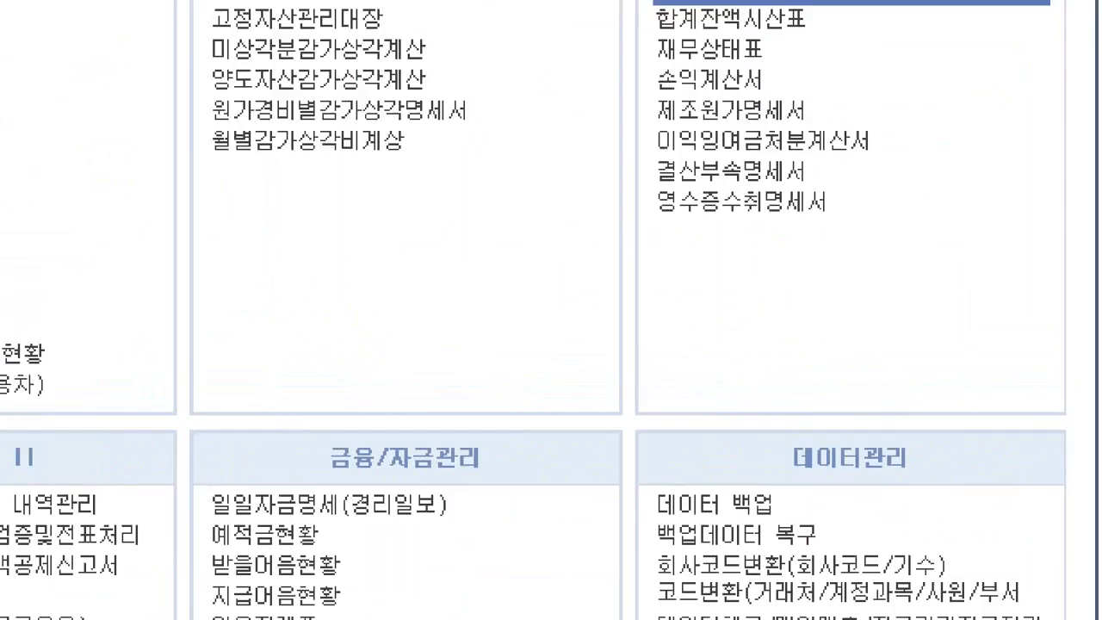
pyautogui.click(924, 160)
pyautogui.moveTo(508, 125)
pyautogui.mouseDown()
pyautogui.moveTo(809, 245)
pyautogui.moveTo(899, 376)
pyautogui.mouseUp()
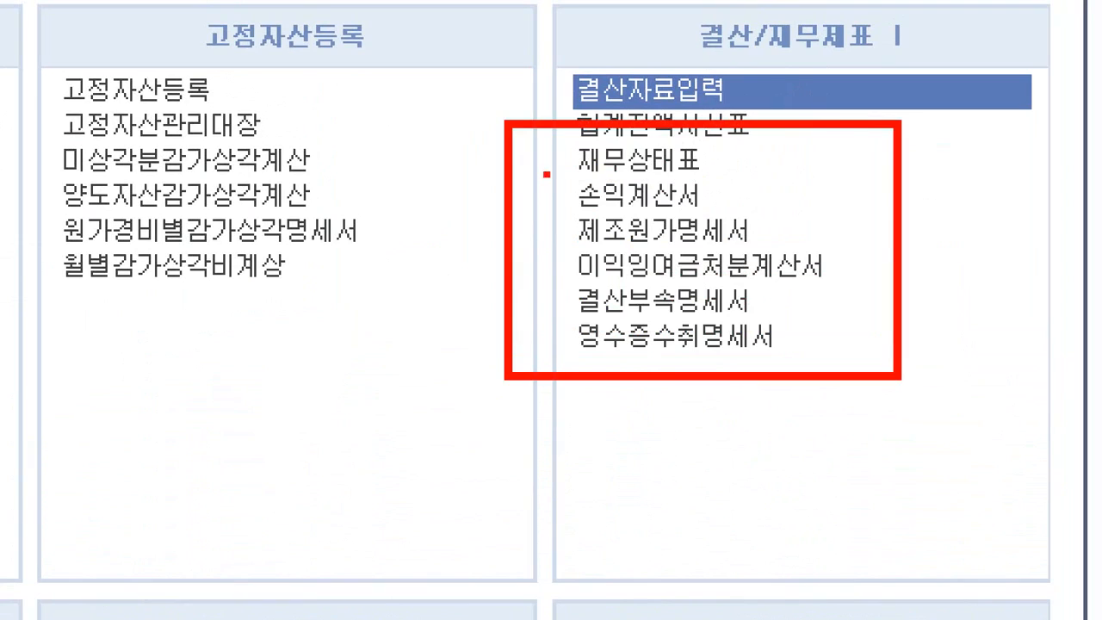
pyautogui.moveTo(546, 174); pyautogui.dragTo(753, 214)
pyautogui.press('Escape')
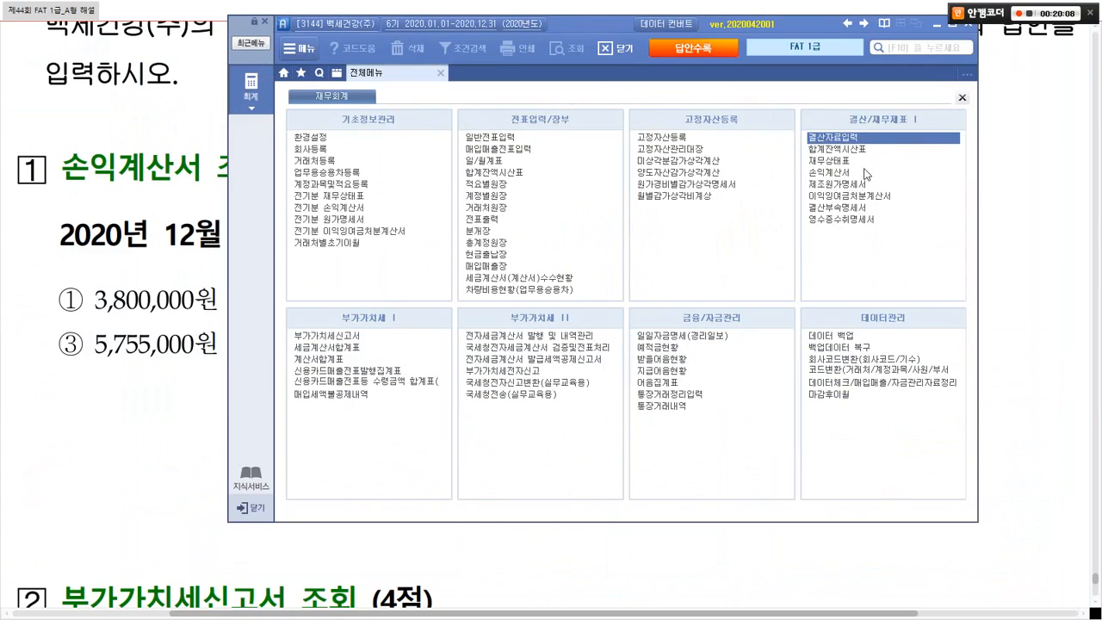
pyautogui.click(866, 175)
pyautogui.hotkey('alt', 'Tab')
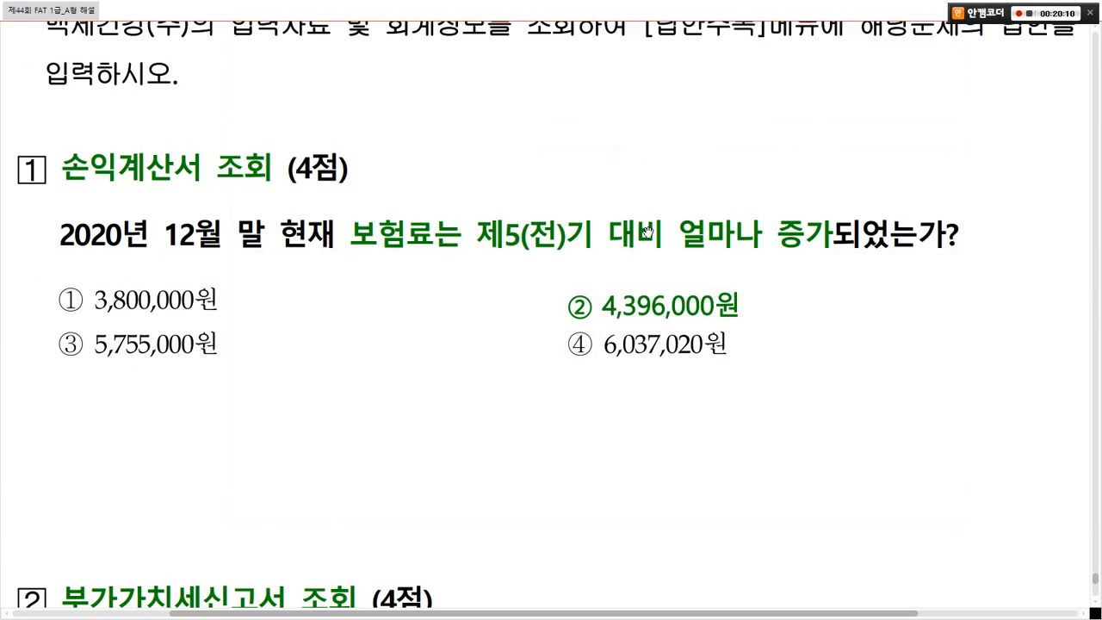
# Step: Load the income statement through month 12 of 2020
pyautogui.hotkey('alt', 'Tab')
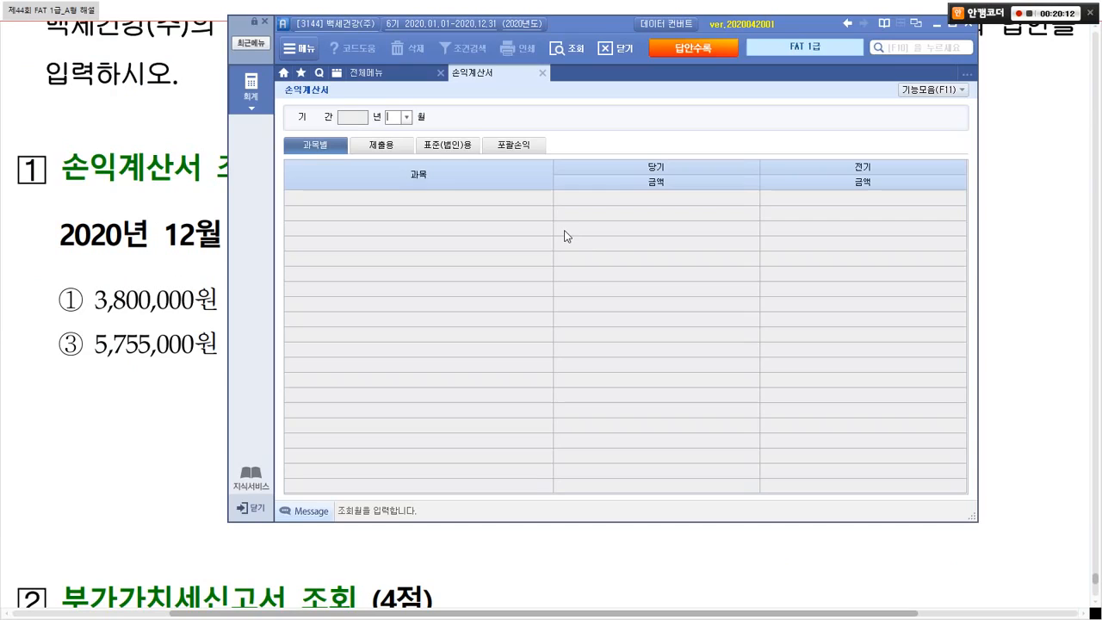
pyautogui.write('12')
pyautogui.press('Return')
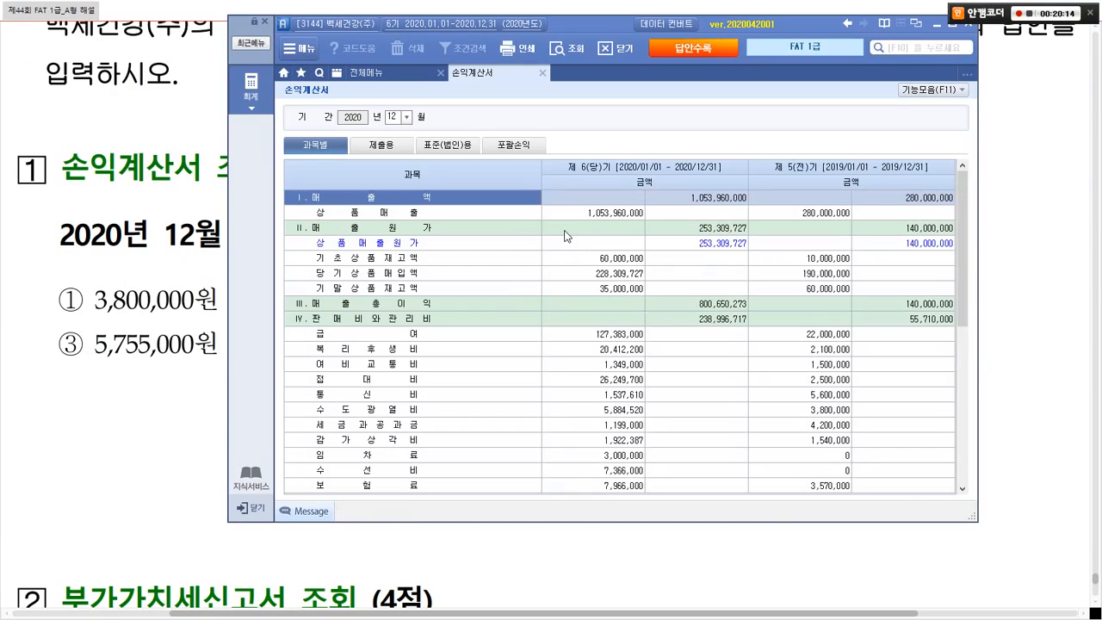
pyautogui.hotkey('alt', 'Tab')
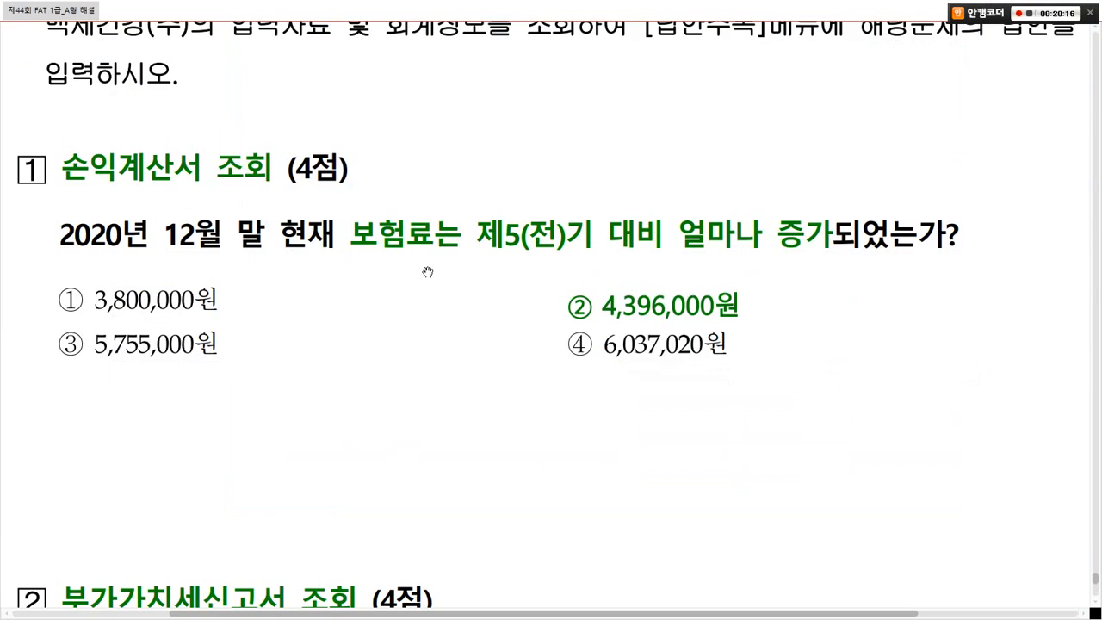
pyautogui.hotkey('alt', 'Tab')
# Step: Search the income statement for the 보험료 row
pyautogui.click(358, 336)
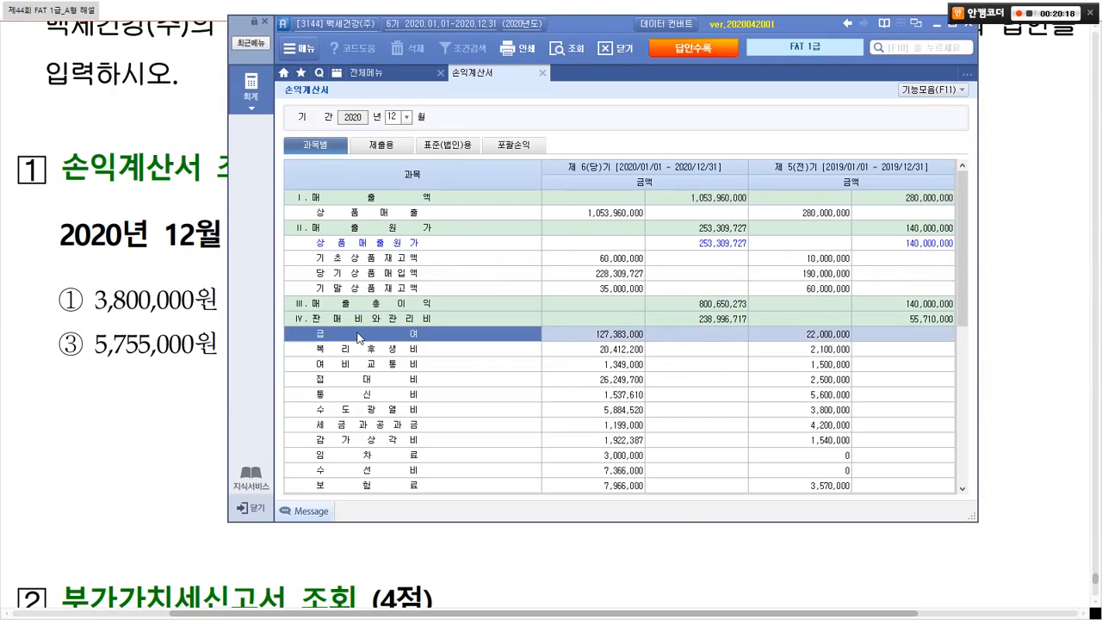
pyautogui.hotkey('ctrl', 'f')
pyautogui.write('보험료')
pyautogui.press('Return')
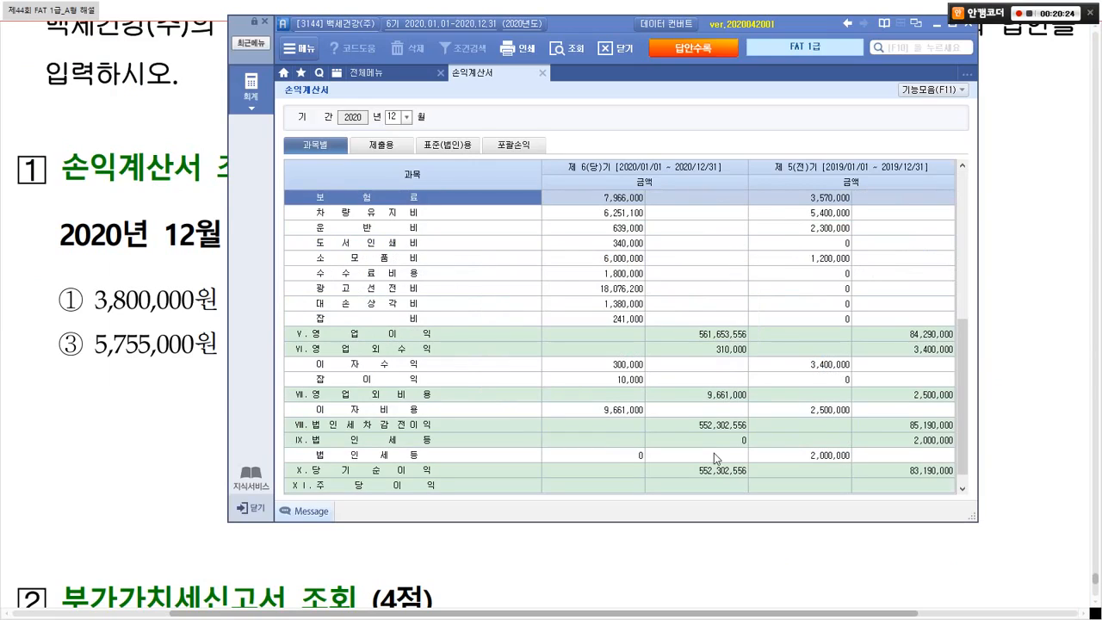
pyautogui.hotkey('alt', 'Tab')
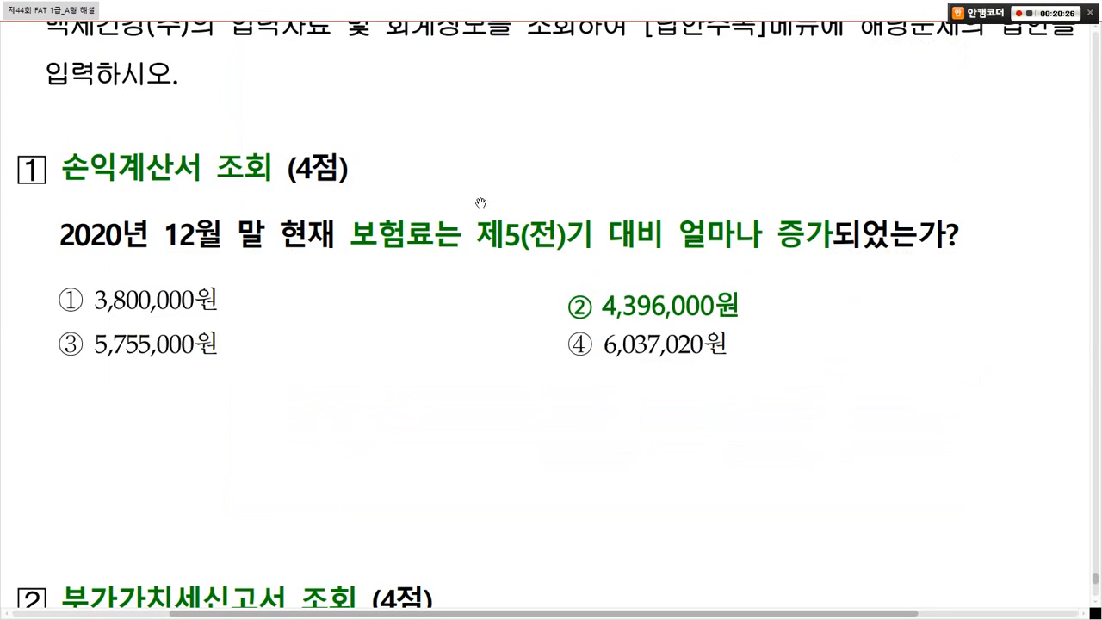
pyautogui.hotkey('alt', 'Tab')
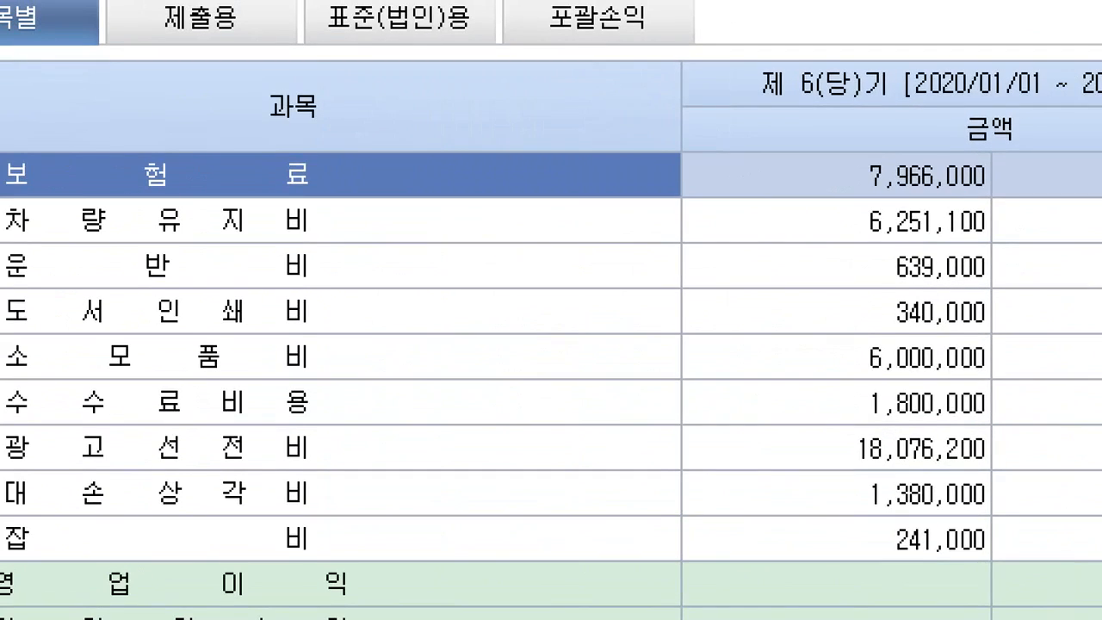
# Step: Outline 보험료 amounts: 7,966,000 this period against 3,570,000 in 제5기
pyautogui.click(198, 207)
pyautogui.moveTo(13, 135); pyautogui.dragTo(353, 233)
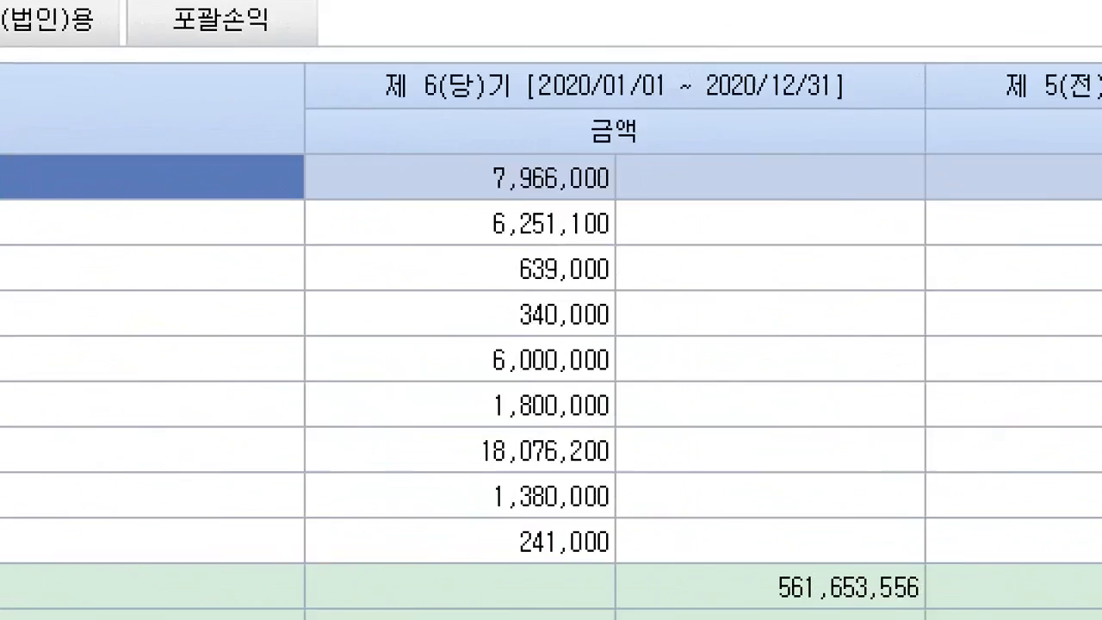
pyautogui.moveTo(839, 148); pyautogui.dragTo(945, 181)
pyautogui.moveTo(447, 177); pyautogui.dragTo(537, 204)
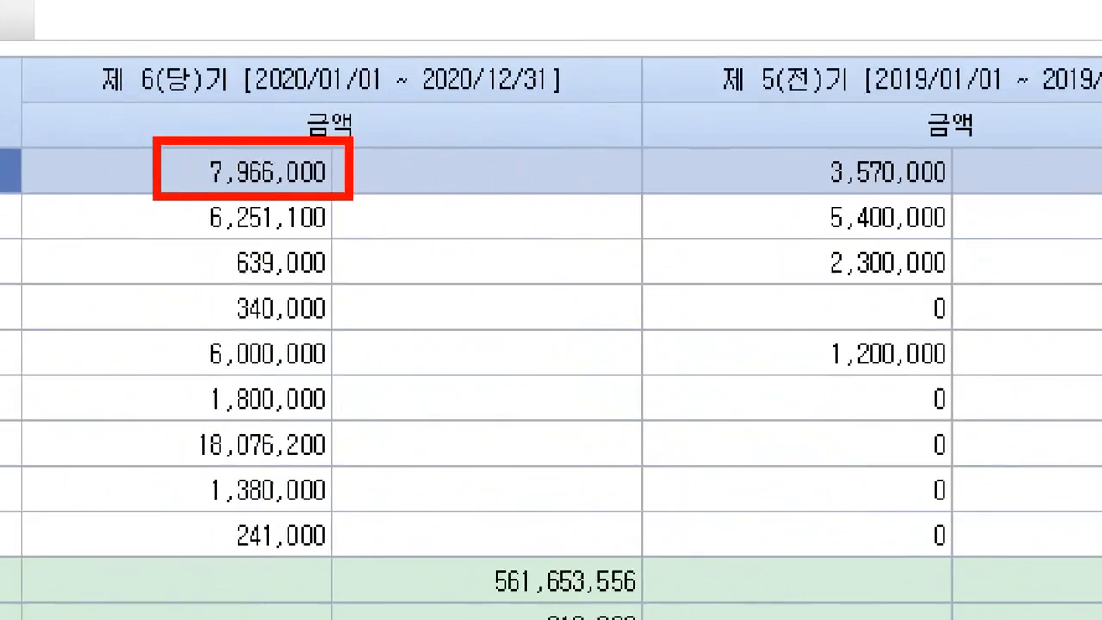
pyautogui.moveTo(776, 108)
pyautogui.mouseDown()
pyautogui.moveTo(727, 86)
pyautogui.moveTo(728, 131)
pyautogui.moveTo(799, 177)
pyautogui.moveTo(880, 200)
pyautogui.mouseUp()
pyautogui.moveTo(524, 167); pyautogui.dragTo(586, 165)
pyautogui.press('Escape')
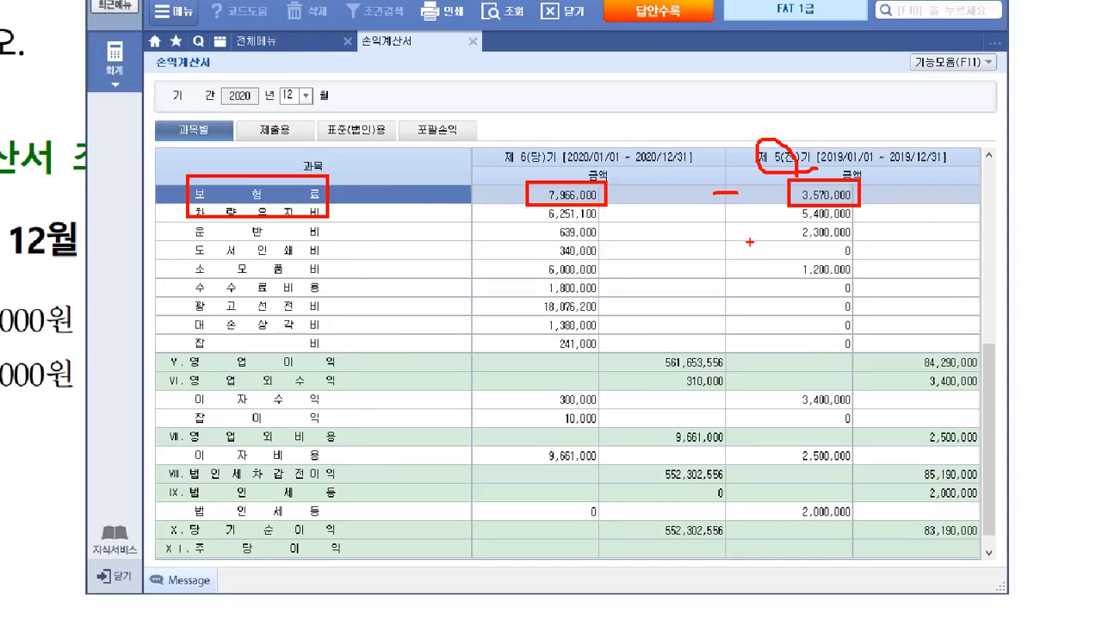
# Step: Box and tick answer ② 4,396,000원 on the question sheet
pyautogui.hotkey('alt', 'Tab')
pyautogui.hotkey('ctrl', '2')
pyautogui.moveTo(545, 277); pyautogui.dragTo(765, 320)
pyautogui.moveTo(573, 287)
pyautogui.mouseDown()
pyautogui.moveTo(581, 305)
pyautogui.moveTo(607, 270)
pyautogui.mouseUp()
pyautogui.press('Escape')
# Step: Box the insurance row's two amounts and their difference, then scroll to the VAT question
pyautogui.hotkey('alt', 'Tab')
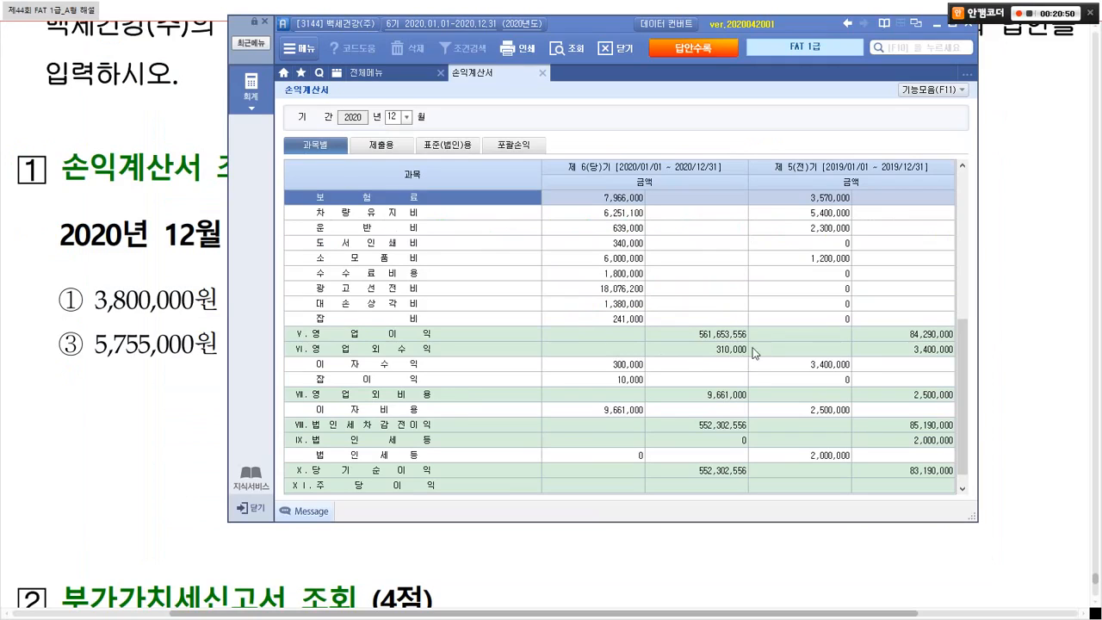
pyautogui.hotkey('ctrl', '1')
pyautogui.moveTo(99, 207); pyautogui.dragTo(968, 277)
pyautogui.moveTo(558, 244); pyautogui.dragTo(647, 244)
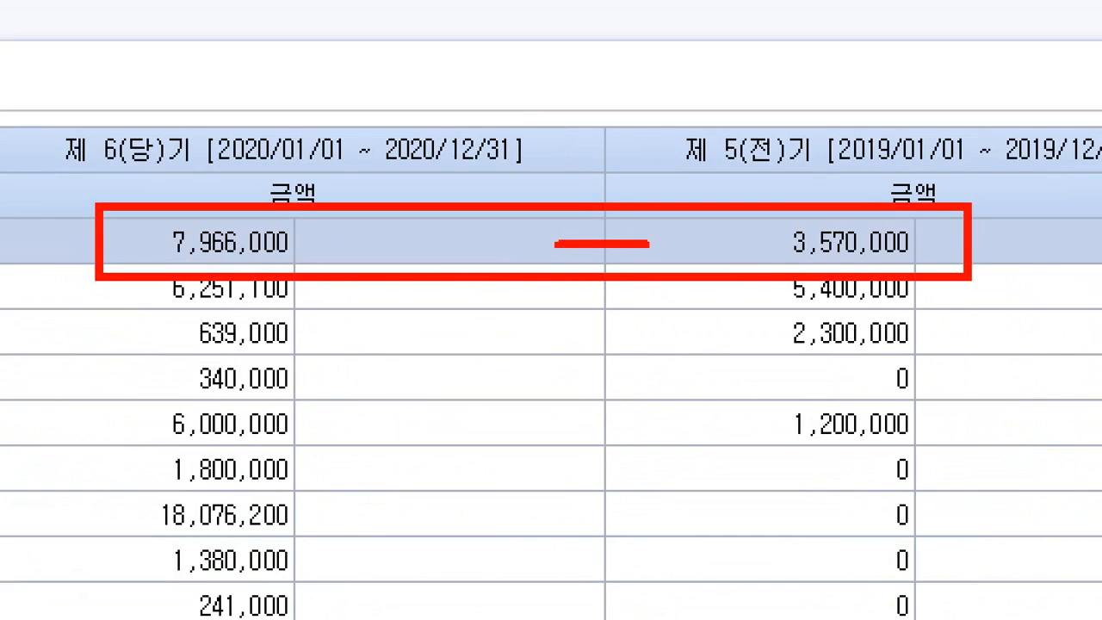
pyautogui.press('Escape')
pyautogui.hotkey('alt', 'Tab')
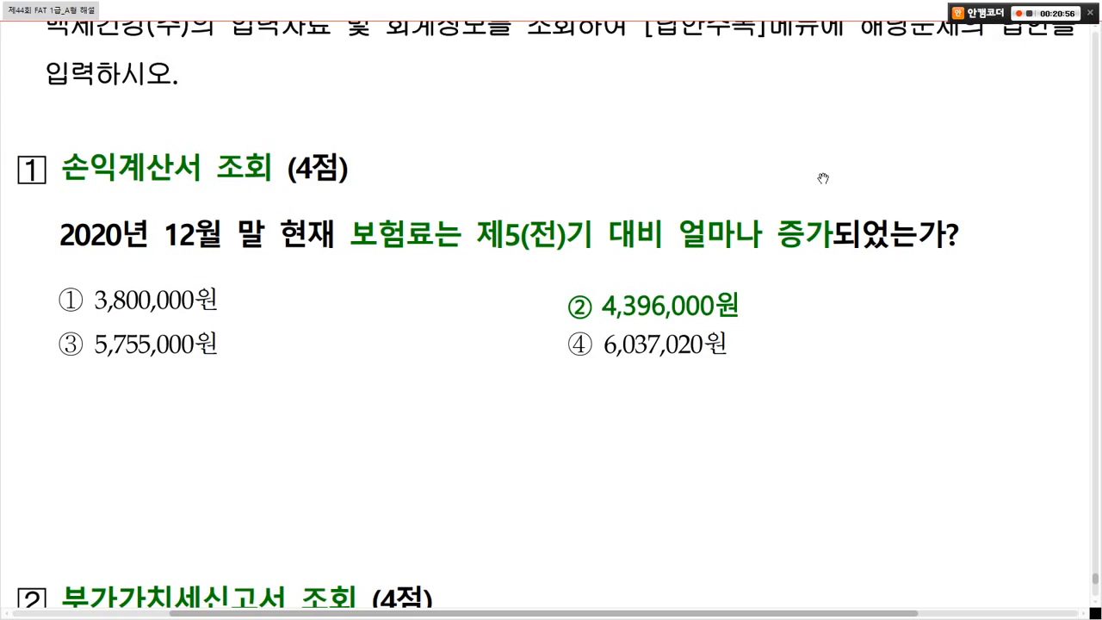
pyautogui.scroll(-3, 757, 301)
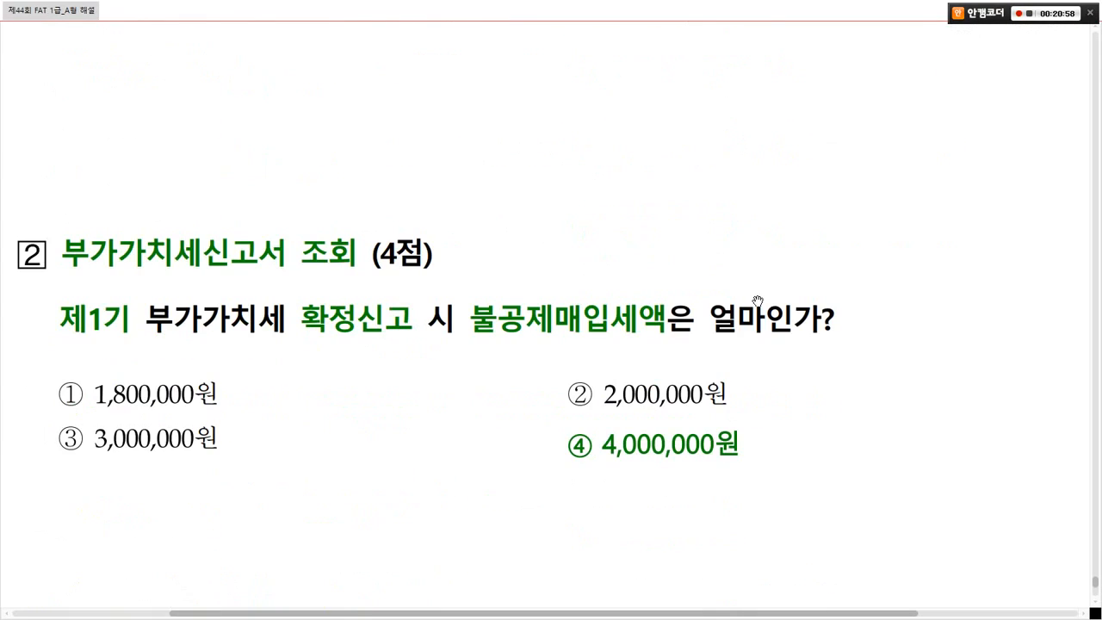
# Step: Open 부가가치세신고서 from 전체메뉴 and check it against the 불공제매입세액 question
pyautogui.hotkey('alt', 'Tab')
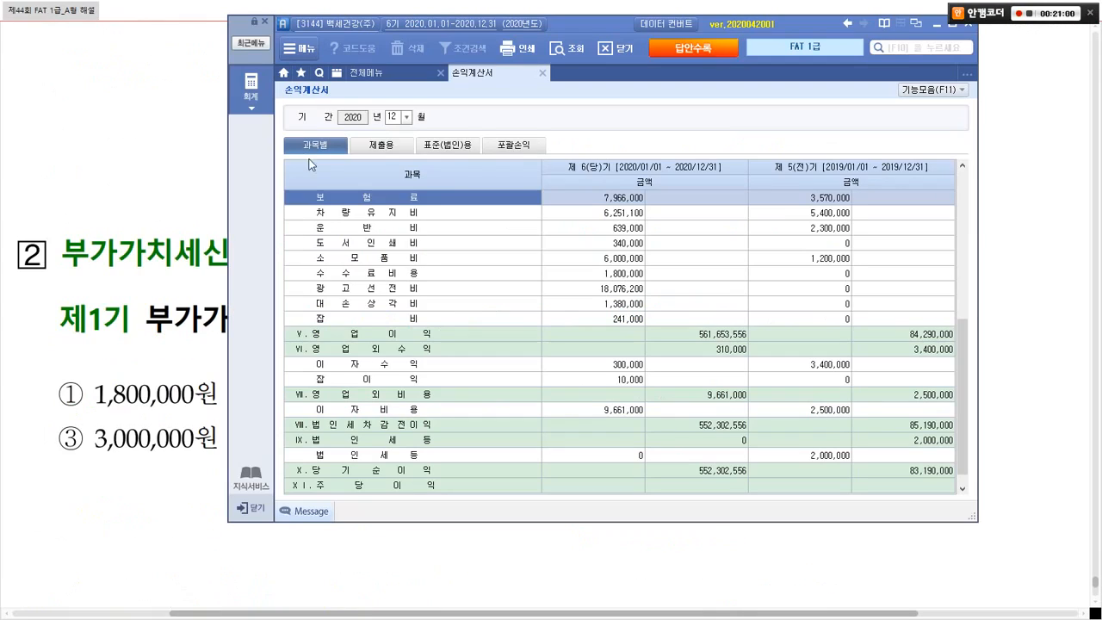
pyautogui.click(361, 72)
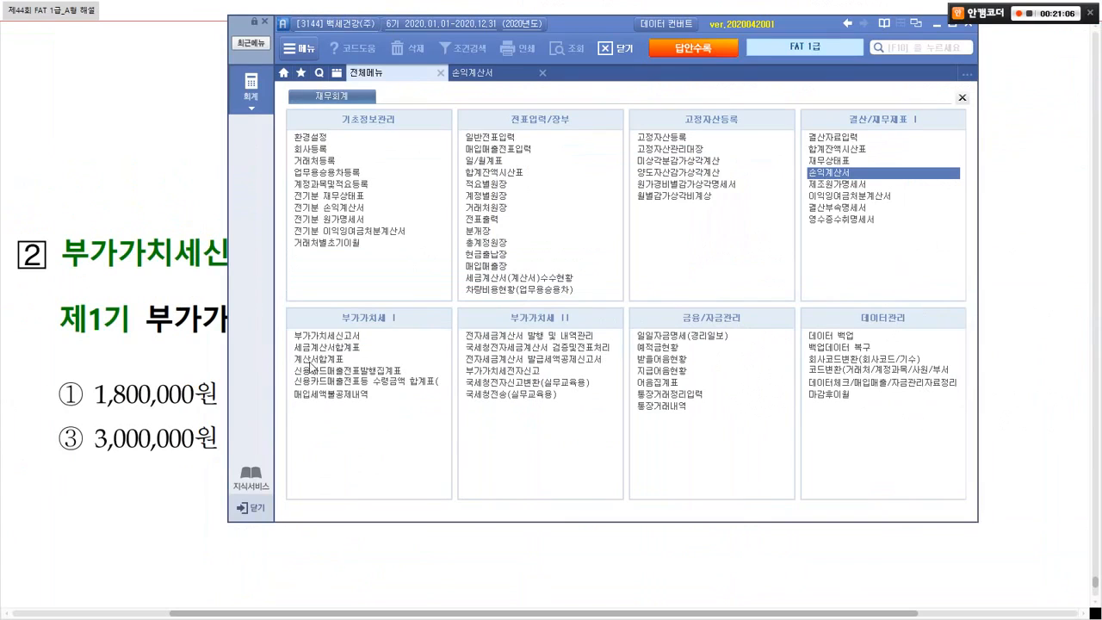
pyautogui.click(337, 336)
pyautogui.hotkey('alt', 'Tab')
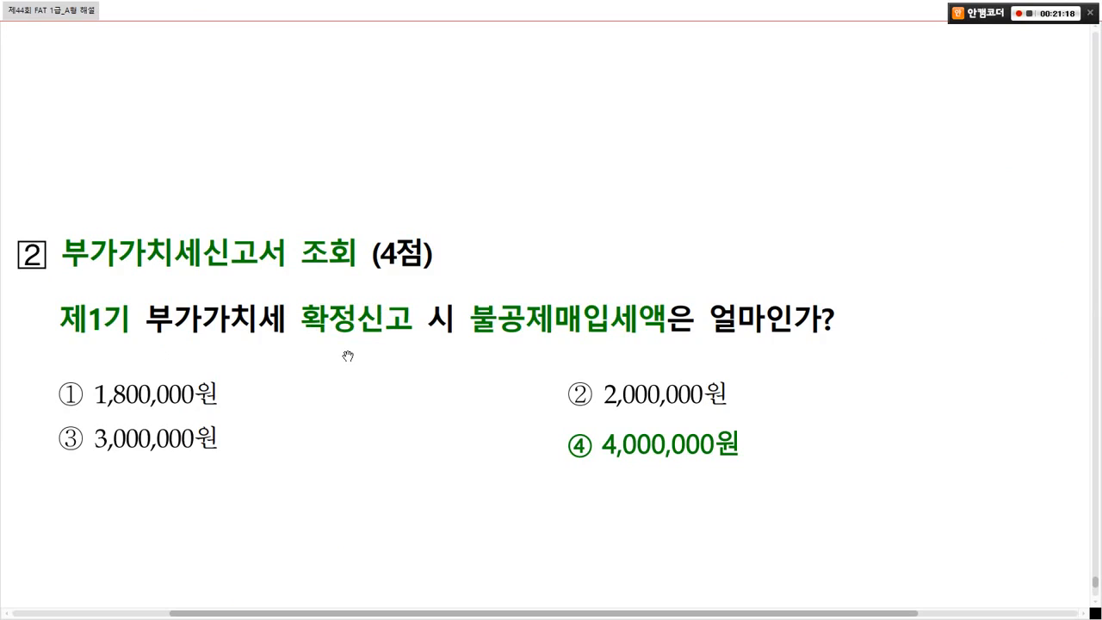
pyautogui.hotkey('alt', 'Tab')
# Step: Load the VAT return for 04/01–06/30 with the saved regular-filing (정기신고) data
pyautogui.write('04')
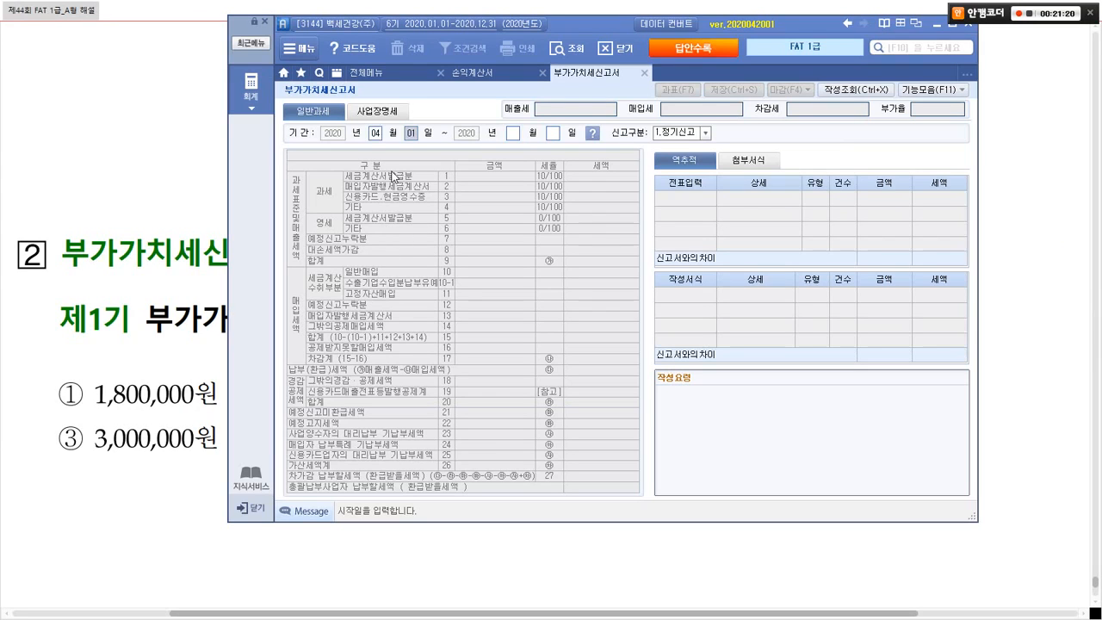
pyautogui.write('010630')
pyautogui.press('Return')
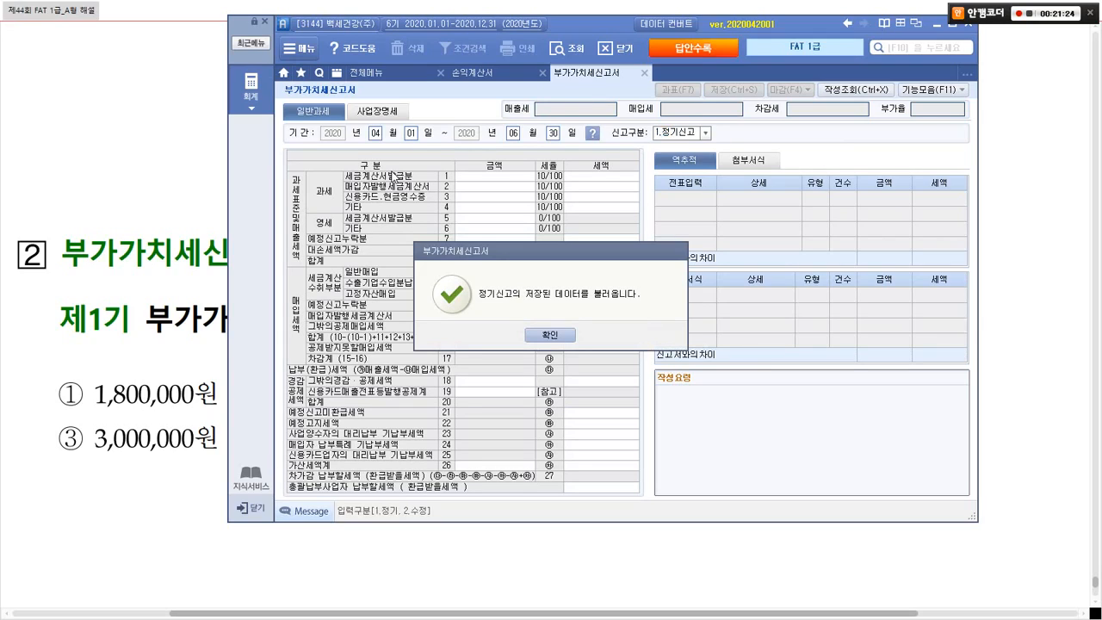
pyautogui.click(544, 335)
# Step: Highlight 불공제매입세액 in the question, then box the return's sales and purchase tax rows
pyautogui.hotkey('alt', 'Tab')
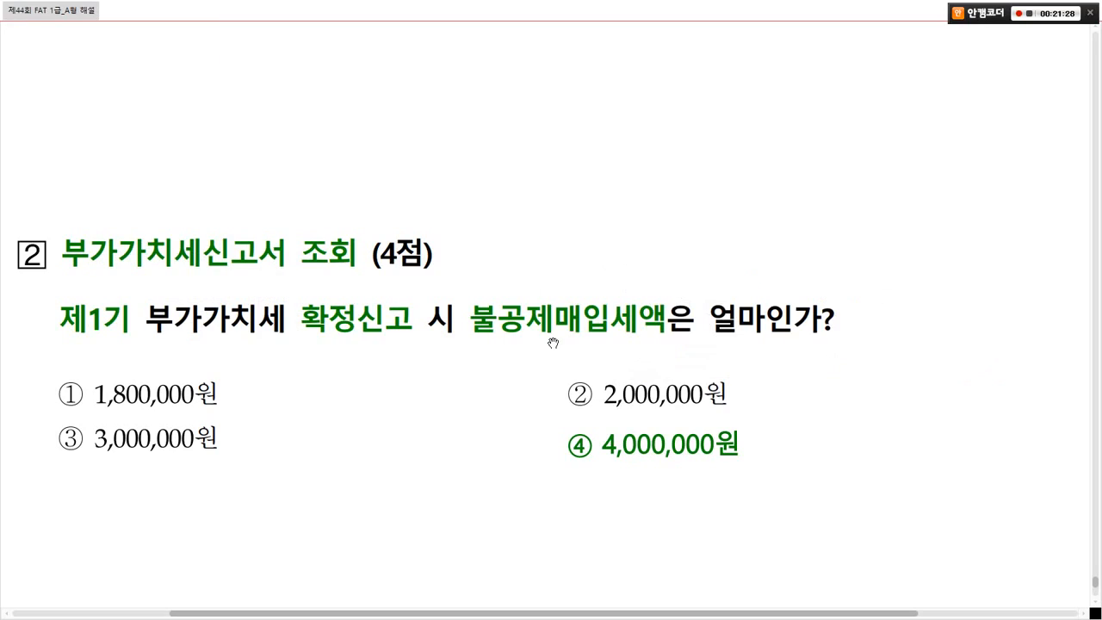
pyautogui.moveTo(460, 287)
pyautogui.mouseDown()
pyautogui.moveTo(495, 312)
pyautogui.moveTo(593, 339)
pyautogui.moveTo(681, 339)
pyautogui.mouseUp()
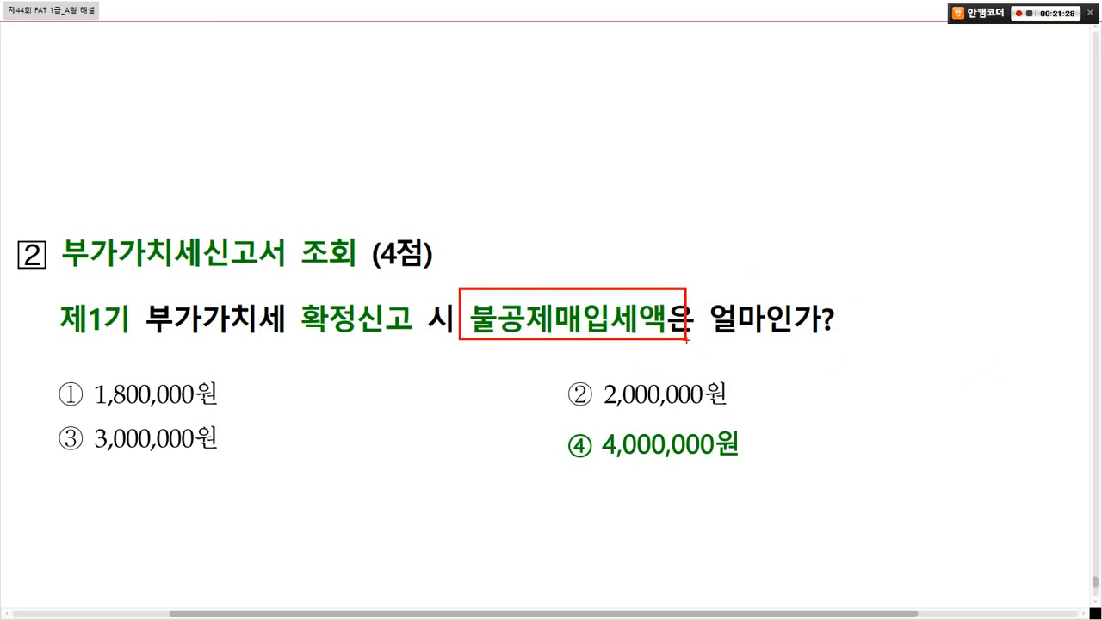
pyautogui.hotkey('alt', 'Tab')
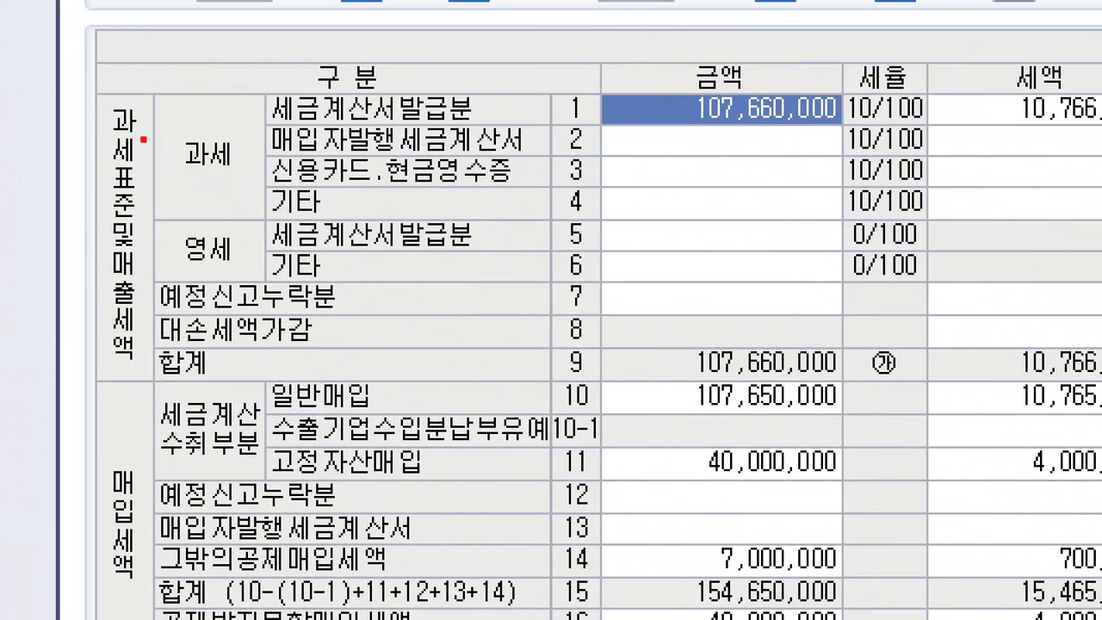
pyautogui.moveTo(58, 78)
pyautogui.mouseDown()
pyautogui.moveTo(167, 266)
pyautogui.moveTo(172, 370)
pyautogui.moveTo(989, 347)
pyautogui.moveTo(978, 351)
pyautogui.mouseUp()
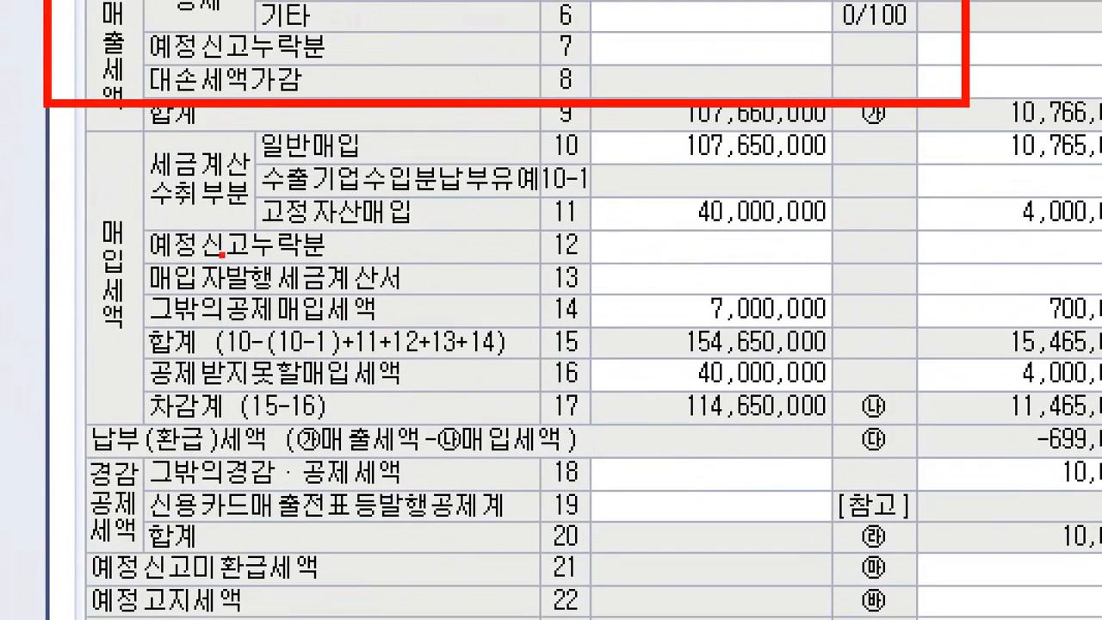
pyautogui.moveTo(67, 121)
pyautogui.mouseDown()
pyautogui.moveTo(805, 330)
pyautogui.moveTo(1060, 413)
pyautogui.moveTo(1060, 423)
pyautogui.mouseUp()
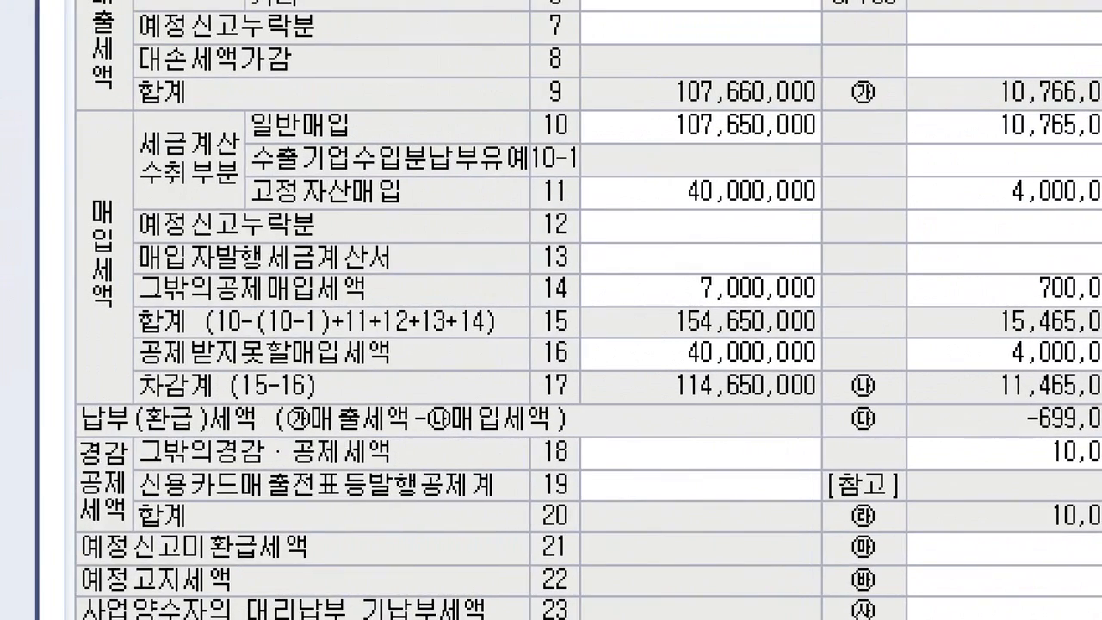
pyautogui.click(352, 330)
pyautogui.moveTo(70, 91); pyautogui.dragTo(1098, 401)
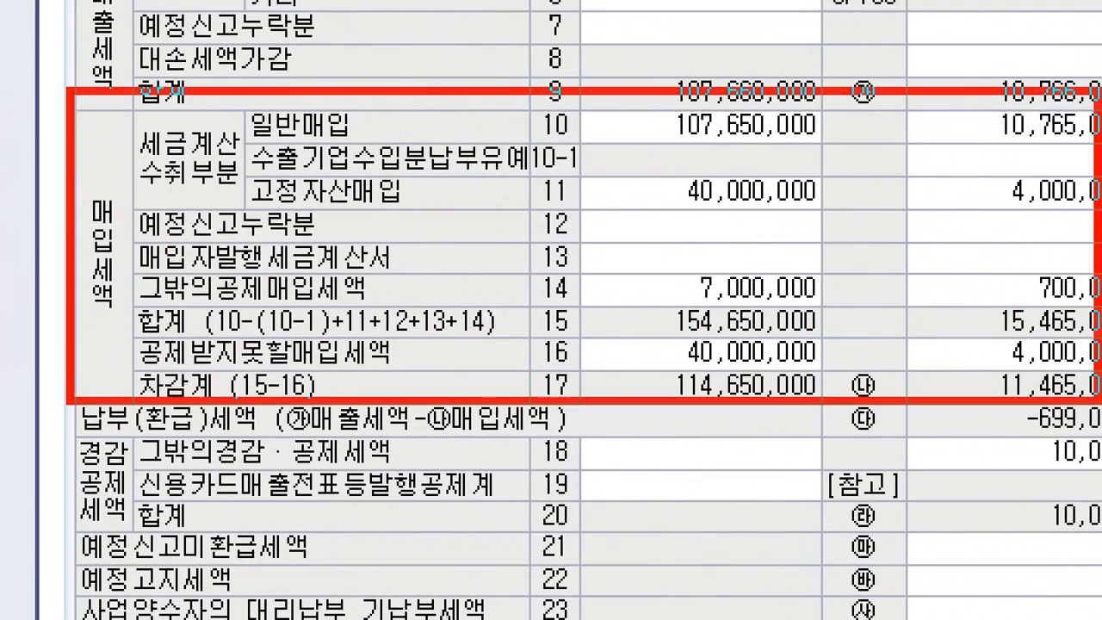
# Step: Mark row 16 공제받지못할매입세액: 40,000,000 amount and its 4,000,000 tax
pyautogui.moveTo(103, 321)
pyautogui.mouseDown()
pyautogui.moveTo(487, 384)
pyautogui.moveTo(606, 370)
pyautogui.mouseUp()
pyautogui.moveTo(522, 310)
pyautogui.mouseDown()
pyautogui.moveTo(580, 320)
pyautogui.moveTo(600, 257)
pyautogui.mouseUp()
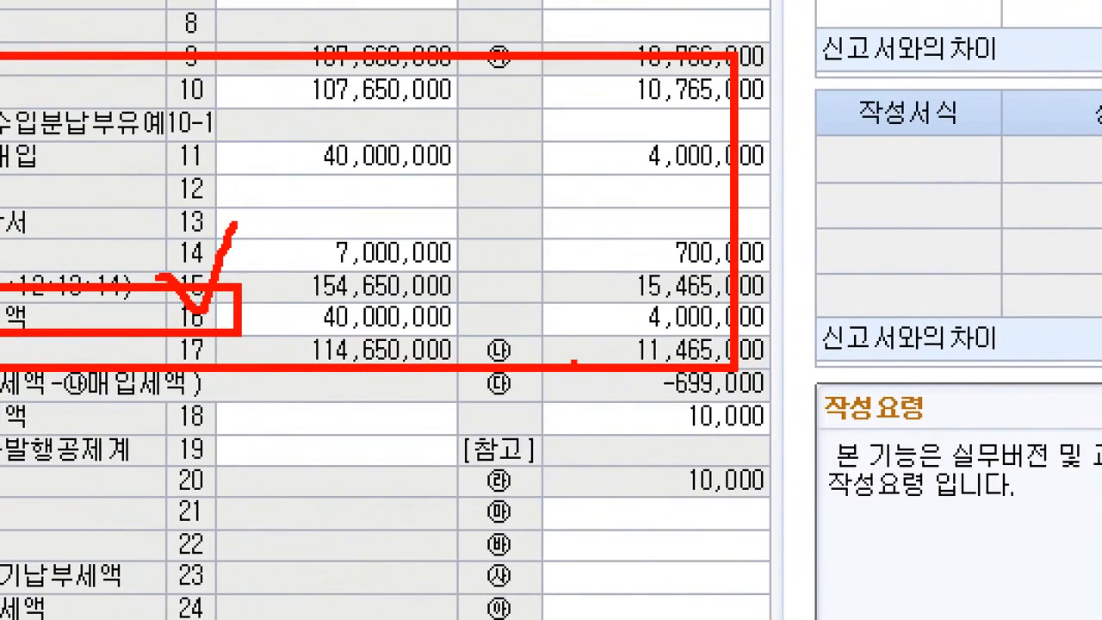
pyautogui.moveTo(451, 336)
pyautogui.mouseDown()
pyautogui.moveTo(401, 355)
pyautogui.moveTo(308, 303)
pyautogui.moveTo(417, 279)
pyautogui.moveTo(428, 328)
pyautogui.mouseUp()
pyautogui.moveTo(767, 348)
pyautogui.mouseDown()
pyautogui.moveTo(673, 339)
pyautogui.moveTo(681, 268)
pyautogui.moveTo(775, 304)
pyautogui.mouseUp()
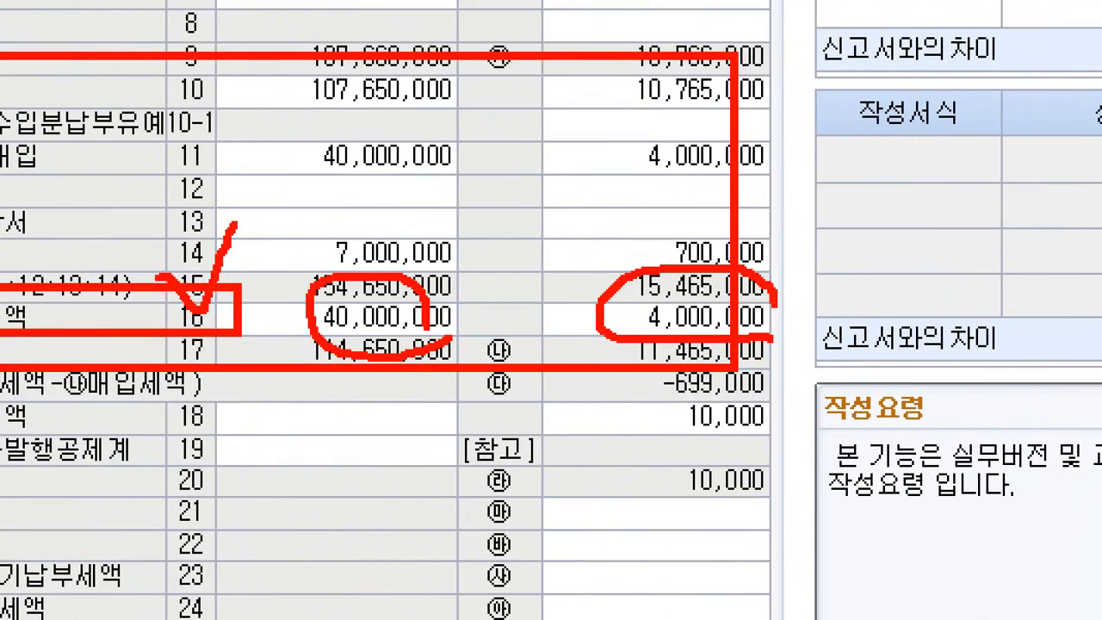
pyautogui.moveTo(389, 291)
pyautogui.mouseDown()
pyautogui.moveTo(405, 258)
pyautogui.moveTo(690, 291)
pyautogui.moveTo(730, 220)
pyautogui.mouseUp()
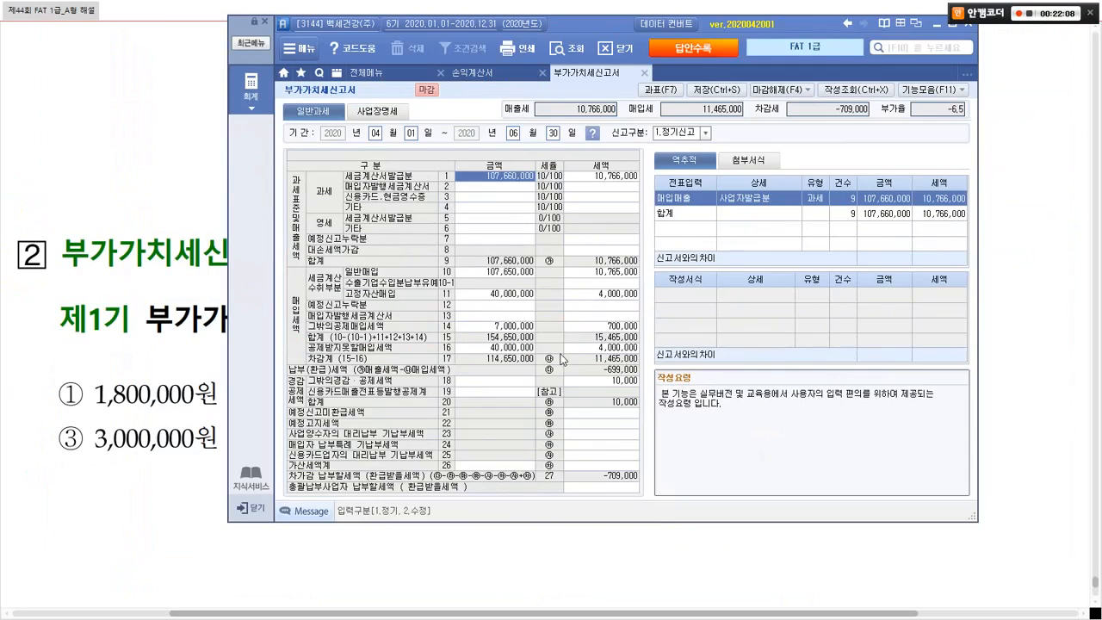
pyautogui.hotkey('alt', 'Tab')
# Step: Mark answer ④ 4,000,000원 on the question sheet, then leave full-screen view
pyautogui.hotkey('ctrl', '2')
pyautogui.moveTo(551, 421); pyautogui.dragTo(767, 472)
pyautogui.moveTo(701, 412); pyautogui.dragTo(732, 399)
pyautogui.press('Escape')
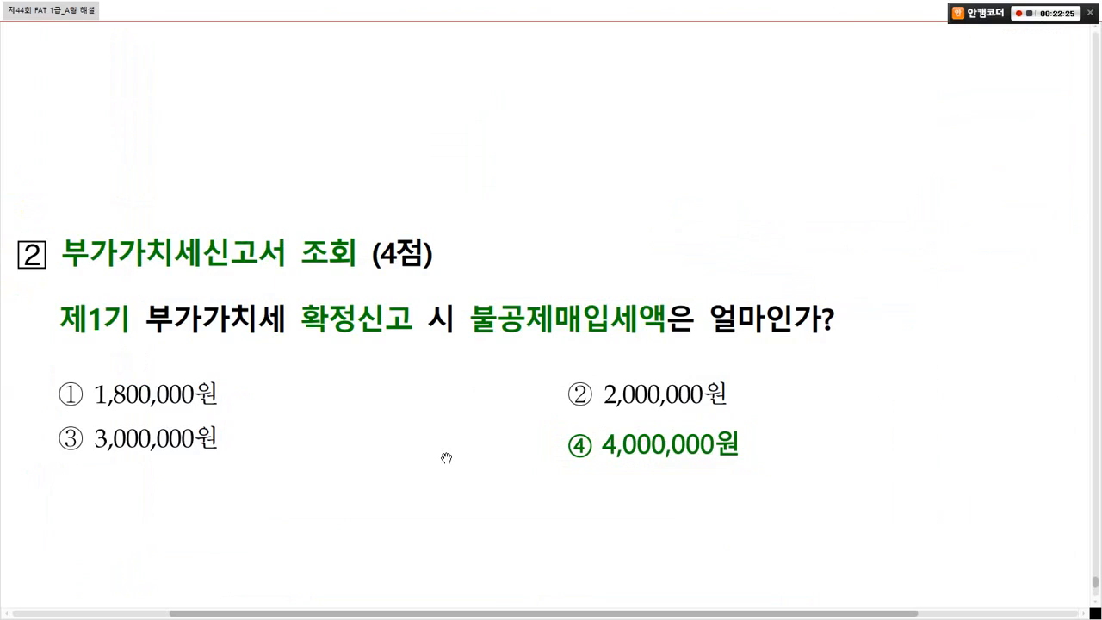
pyautogui.press('Escape')
# Step: Scroll the windowed explanation file to the end of page 24
pyautogui.moveTo(594, 568); pyautogui.dragTo(748, 565)
pyautogui.scroll(-3, 737, 433)
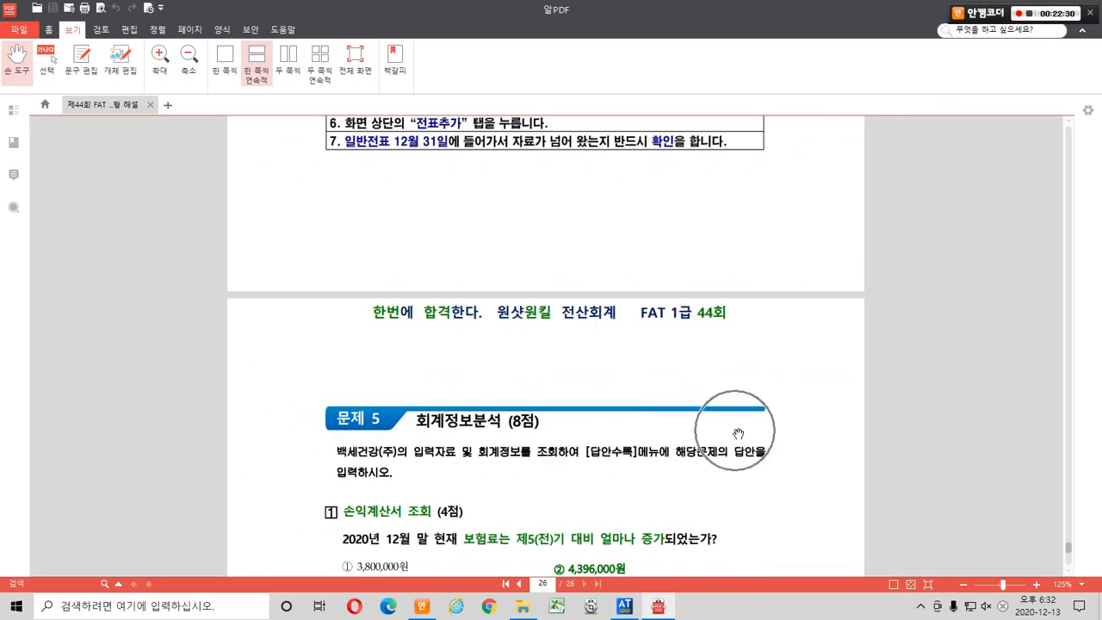
pyautogui.scroll(10, 738, 433)
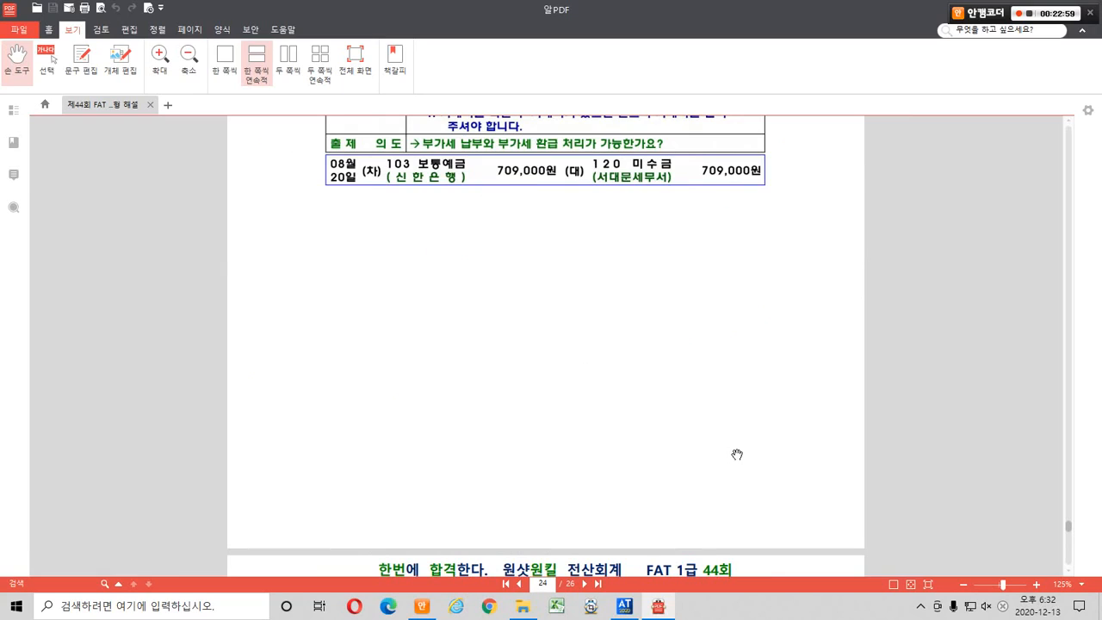
# Step: Draw red freehand loops, an a-shape and a rising line in the page's blank space
pyautogui.moveTo(627, 448)
pyautogui.mouseDown()
pyautogui.moveTo(656, 445)
pyautogui.moveTo(646, 400)
pyautogui.mouseUp()
pyautogui.moveTo(519, 253); pyautogui.dragTo(627, 239)
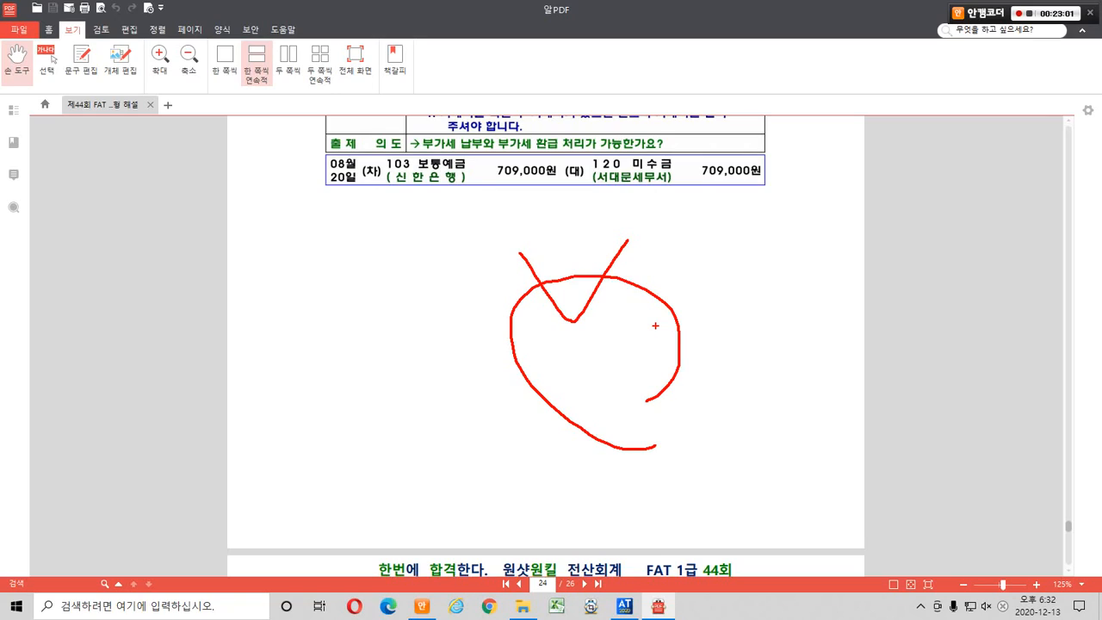
pyautogui.moveTo(382, 320)
pyautogui.mouseDown()
pyautogui.moveTo(342, 297)
pyautogui.moveTo(402, 320)
pyautogui.mouseUp()
pyautogui.moveTo(424, 241)
pyautogui.mouseDown()
pyautogui.moveTo(360, 207)
pyautogui.moveTo(408, 247)
pyautogui.mouseUp()
pyautogui.moveTo(430, 291)
pyautogui.mouseDown()
pyautogui.moveTo(504, 199)
pyautogui.moveTo(520, 216)
pyautogui.mouseUp()
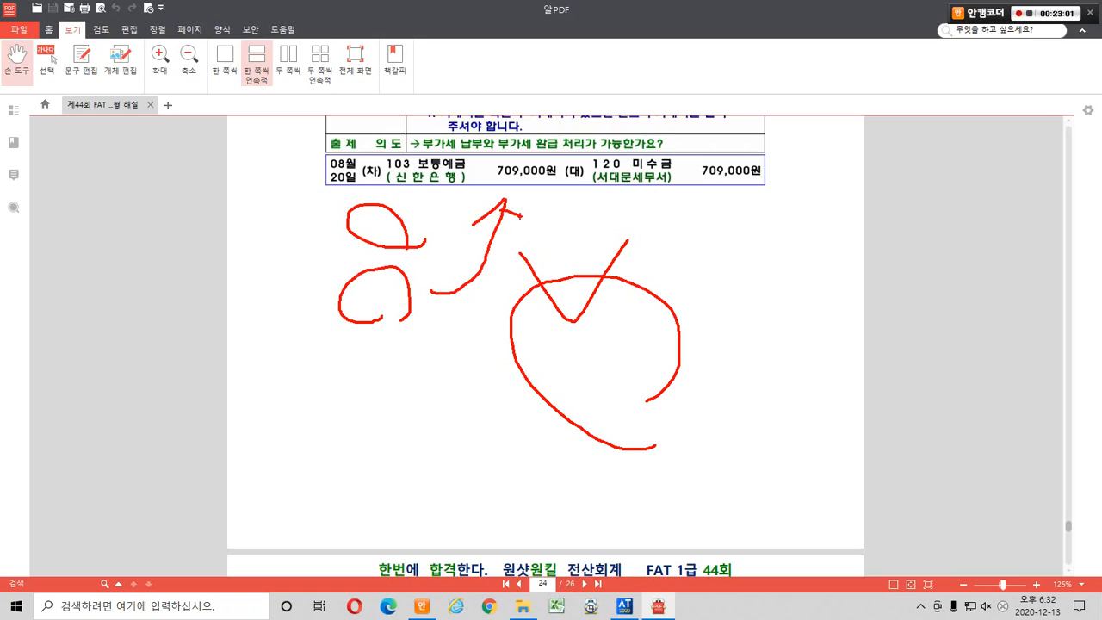